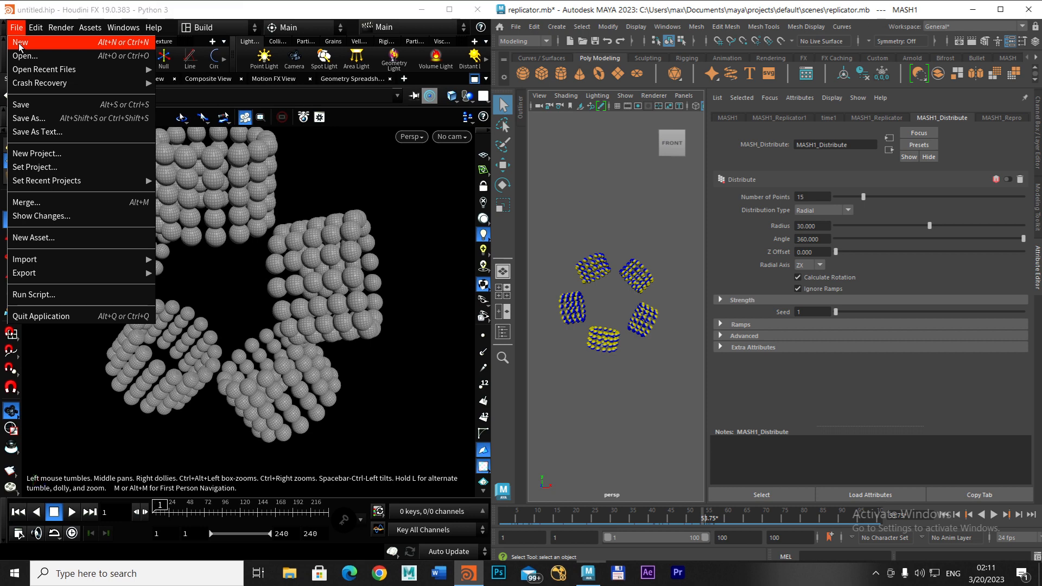
Start a new empty scene in Houdini, discarding the existing sphere setup.
left_click(19, 43)
left_click(142, 75)
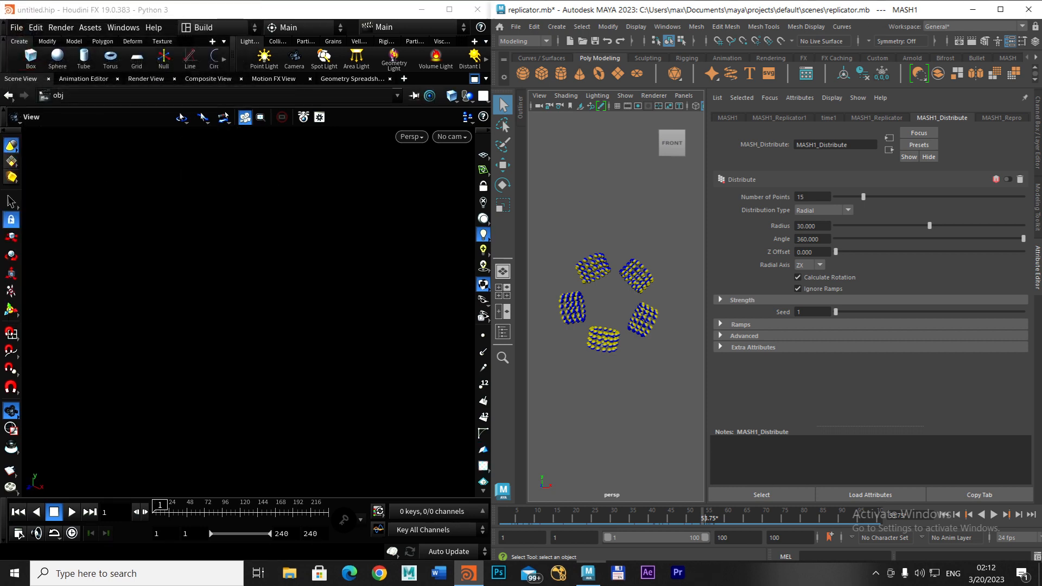
key("ctrl+n")
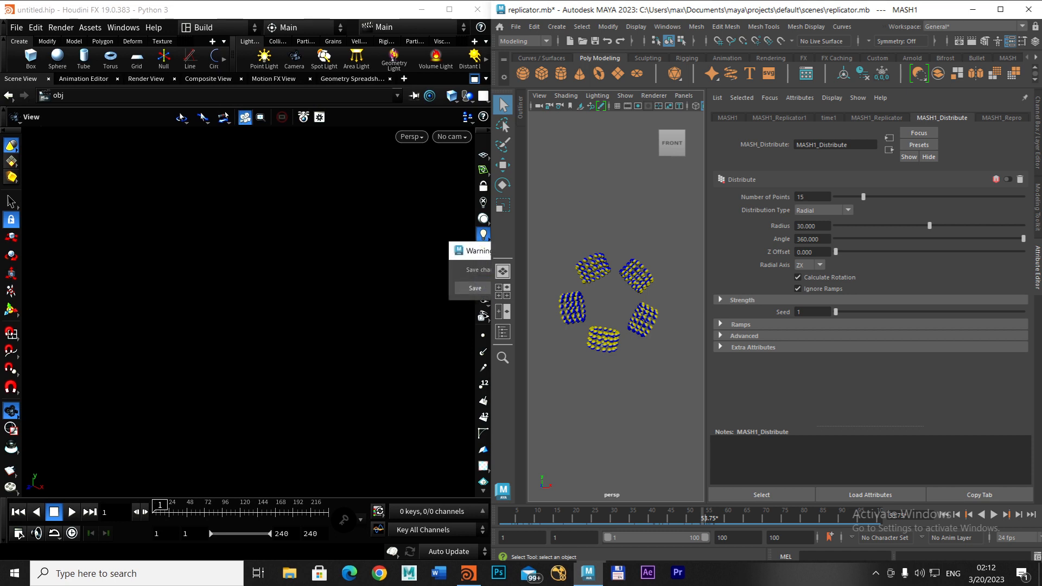
key("Escape")
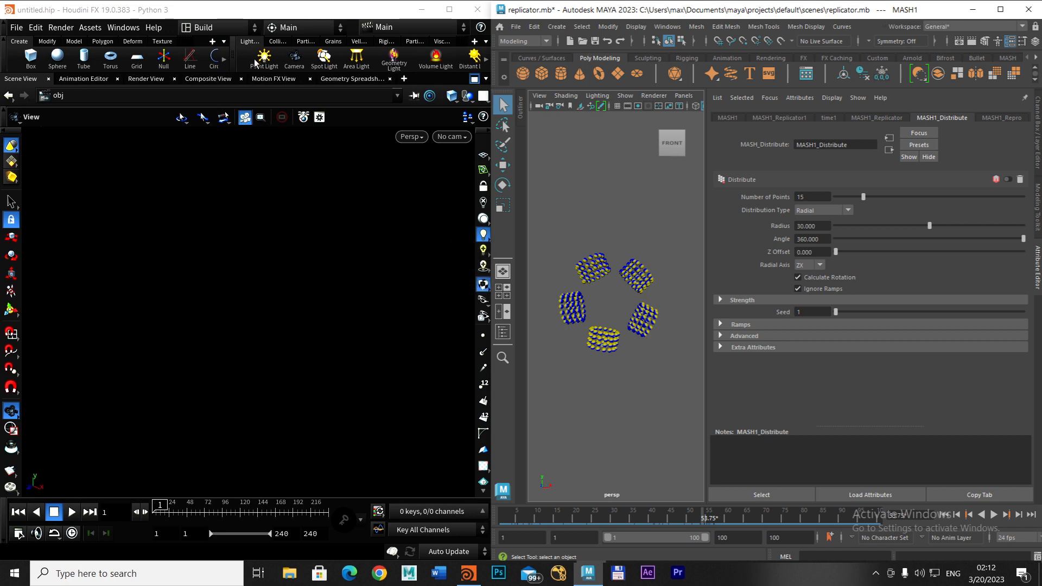
Restore the split pane layout with parameters and network, and show the reference grid in the Houdini viewport.
left_click(474, 79)
left_click(474, 79)
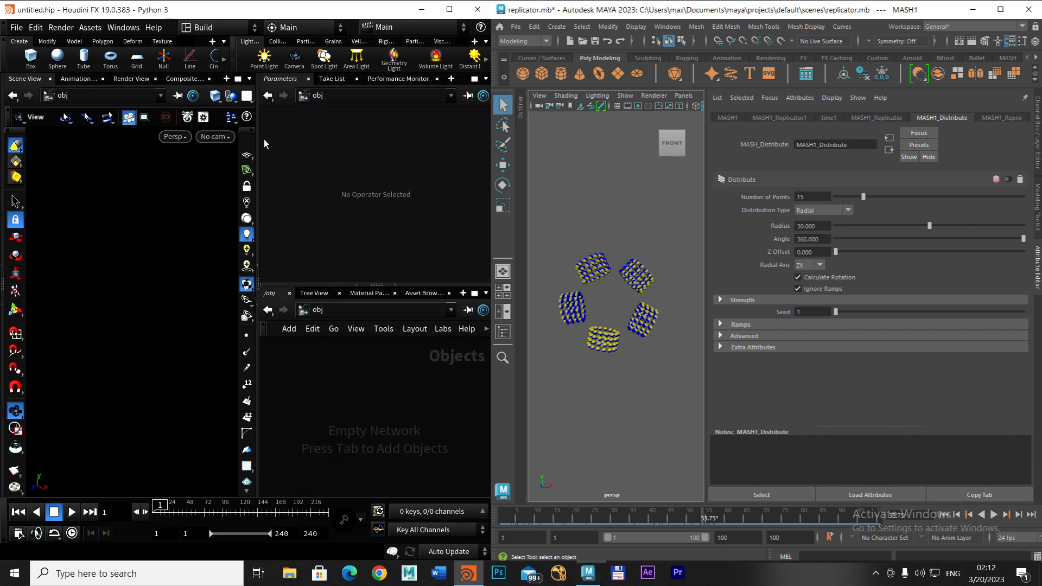
left_click(247, 156)
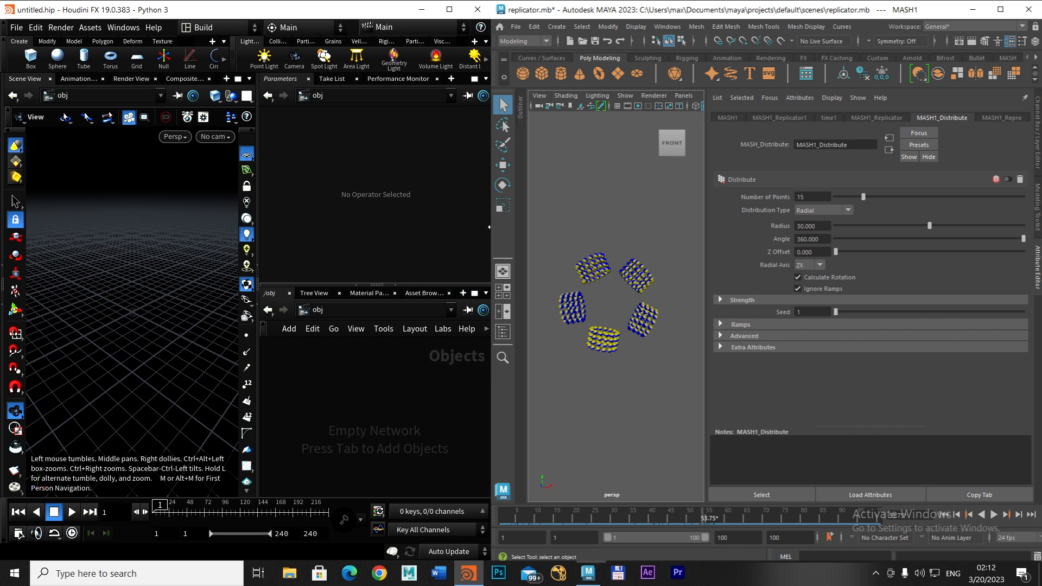
Place a polygon box at the grid origin and enter its geometry network.
left_click(29, 57)
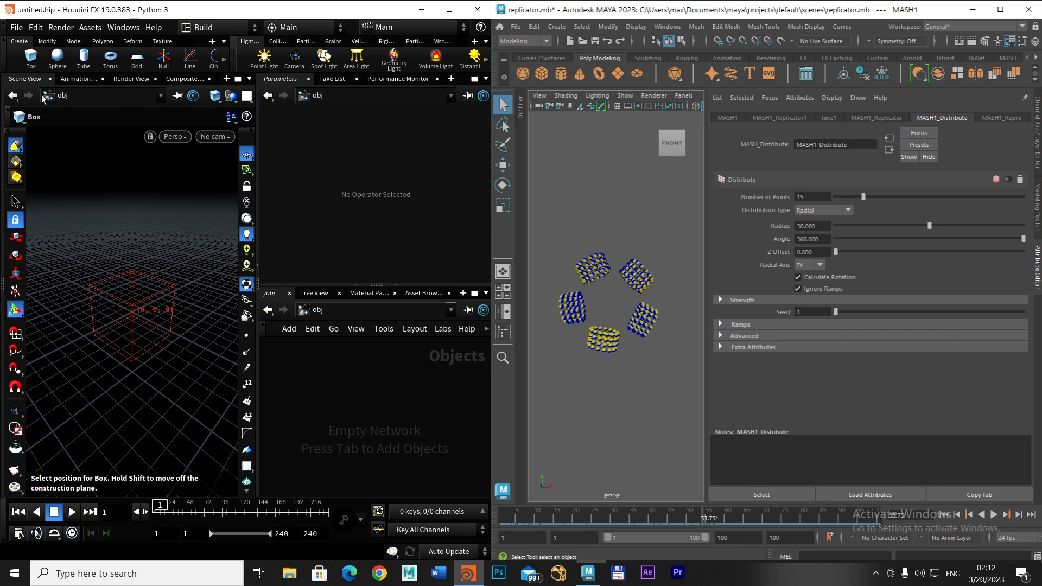
left_click(132, 311)
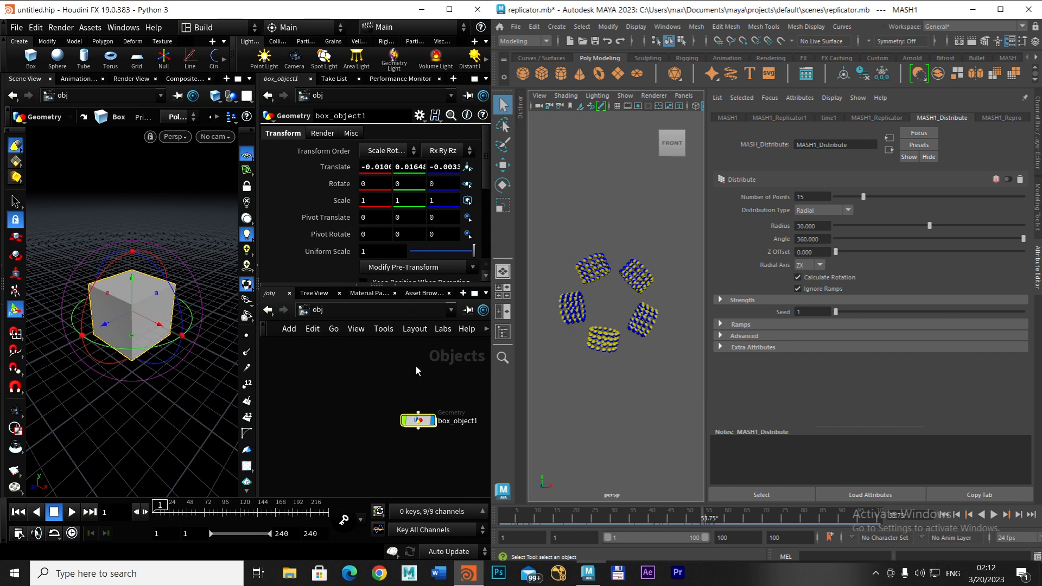
double_click(421, 421)
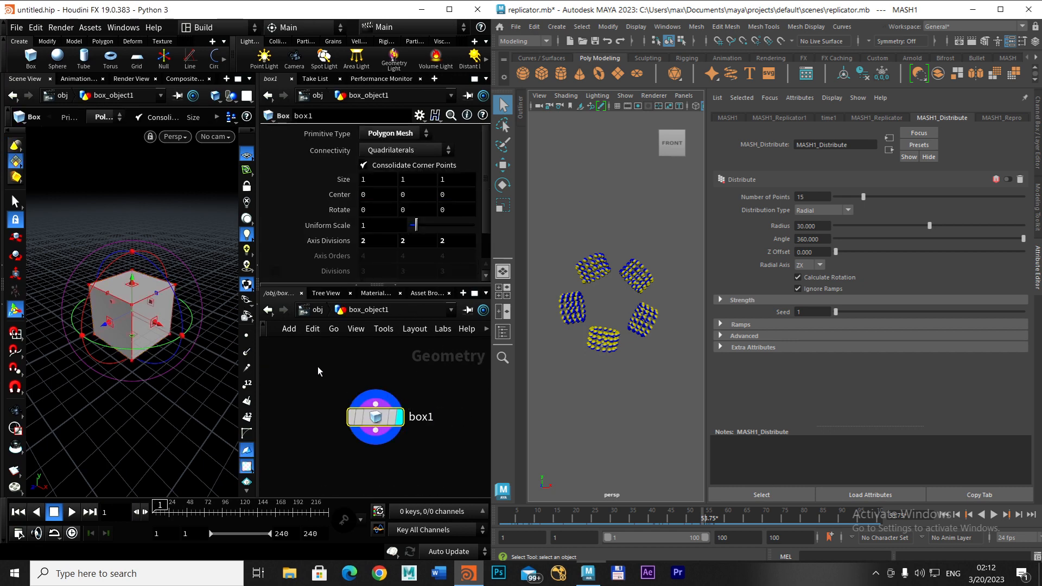
Add a Copy and Transform node, wire the box into its input and make it the displayed node.
mouse_move(320, 378)
middle_mouse_down()
mouse_move(339, 378)
mouse_move(331, 372)
middle_mouse_up()
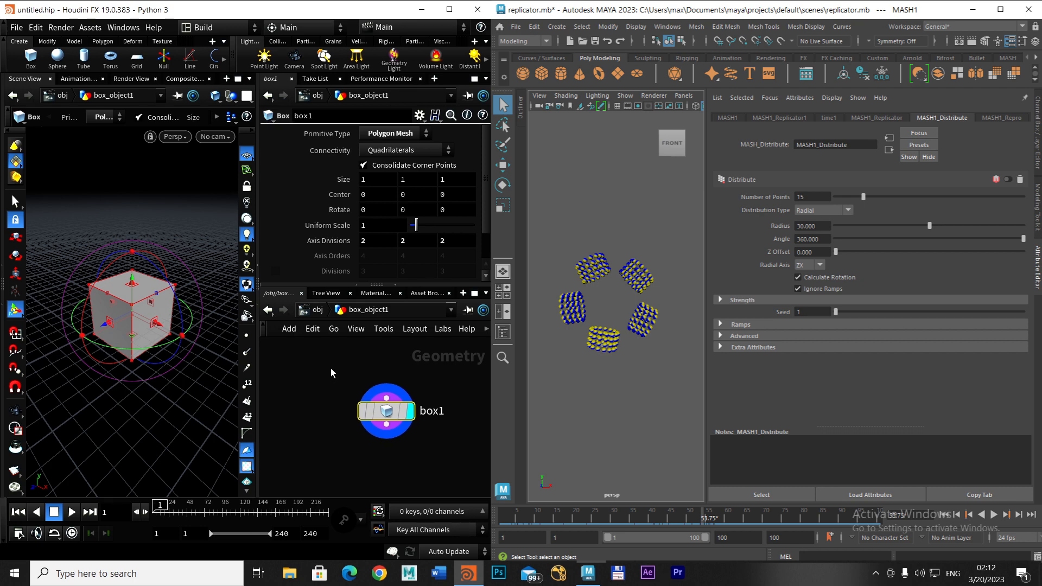
key("Tab")
mouse_move(335, 371)
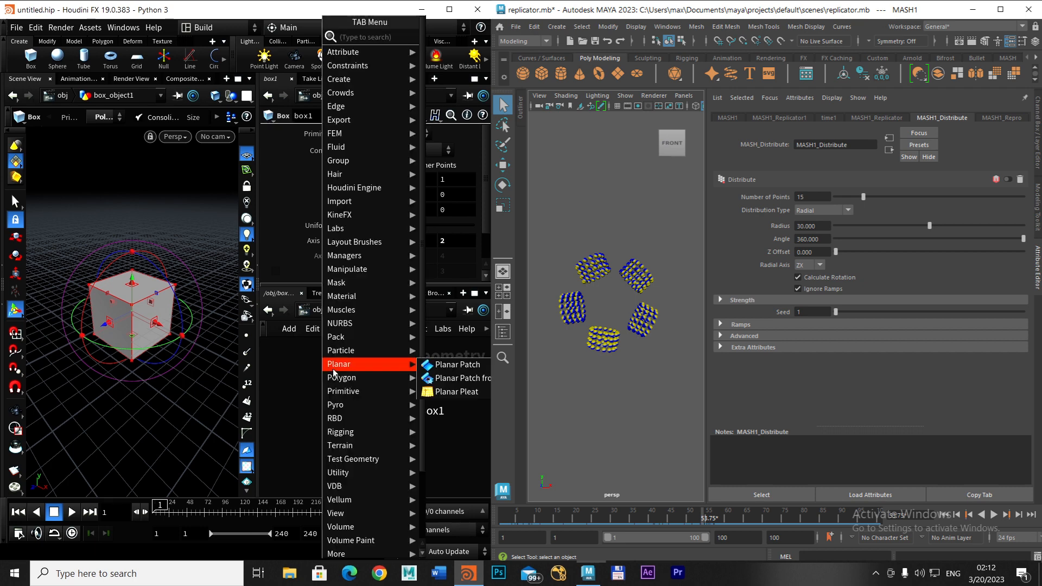
type("cop")
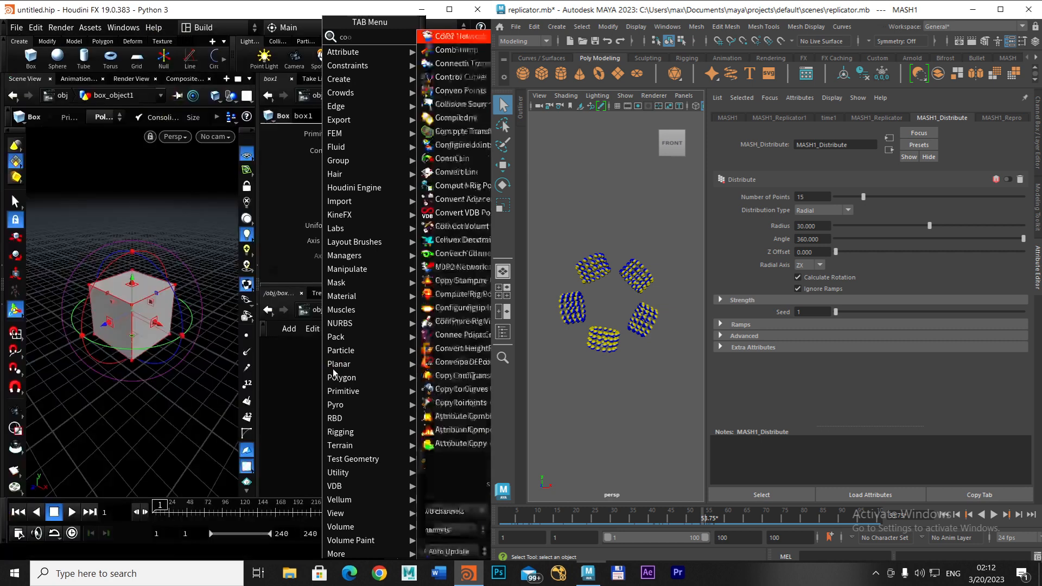
left_click(472, 68)
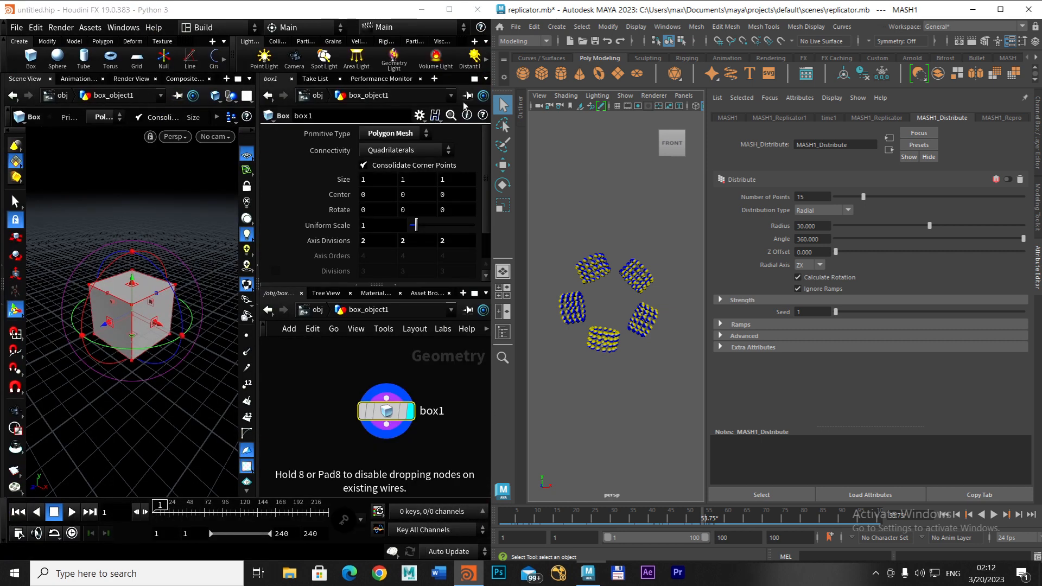
left_click(334, 422)
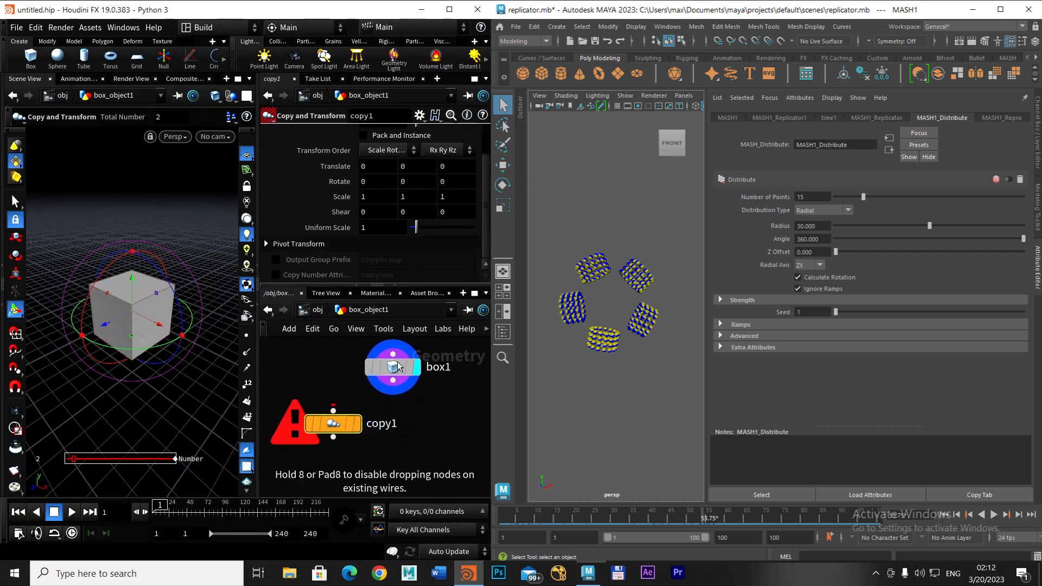
left_click_drag(393, 380, 333, 410)
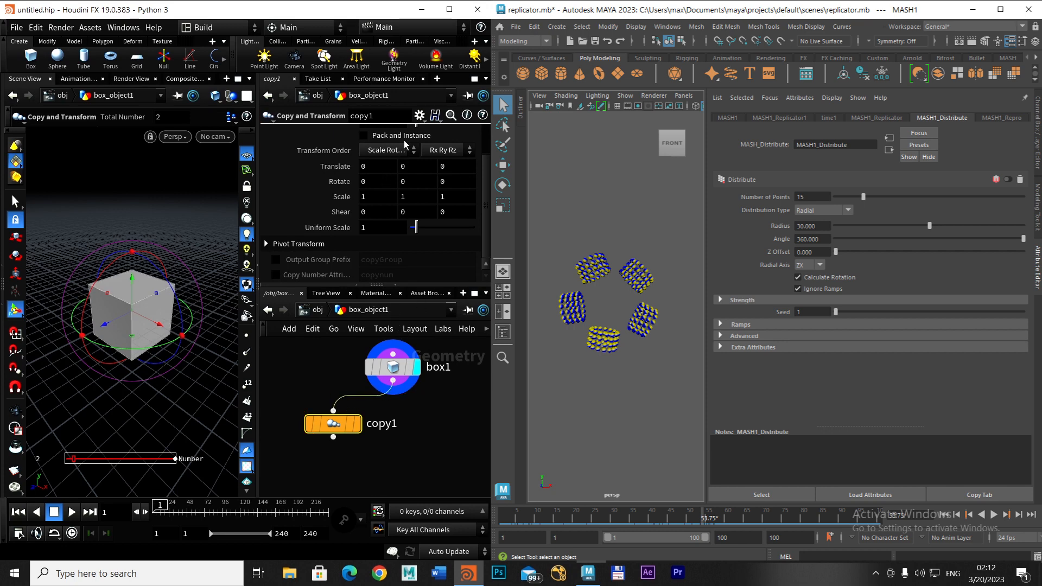
left_click(358, 429)
Set the Copy and Transform node's total number to 15 and its Y rotation to 48.
scroll(407, 160, "up", 3)
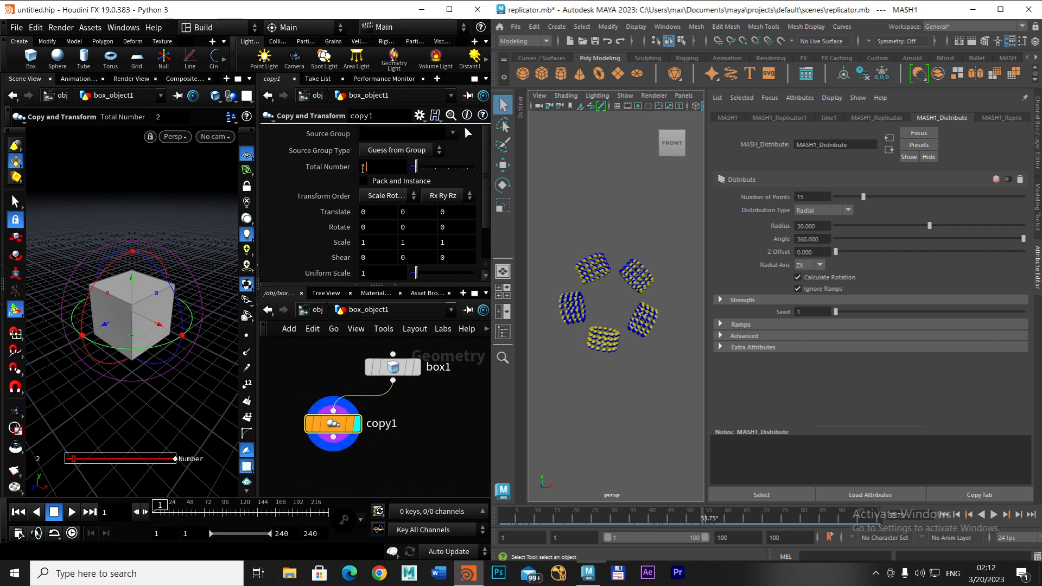
double_click(363, 168)
type("15")
key("Return")
double_click(401, 226)
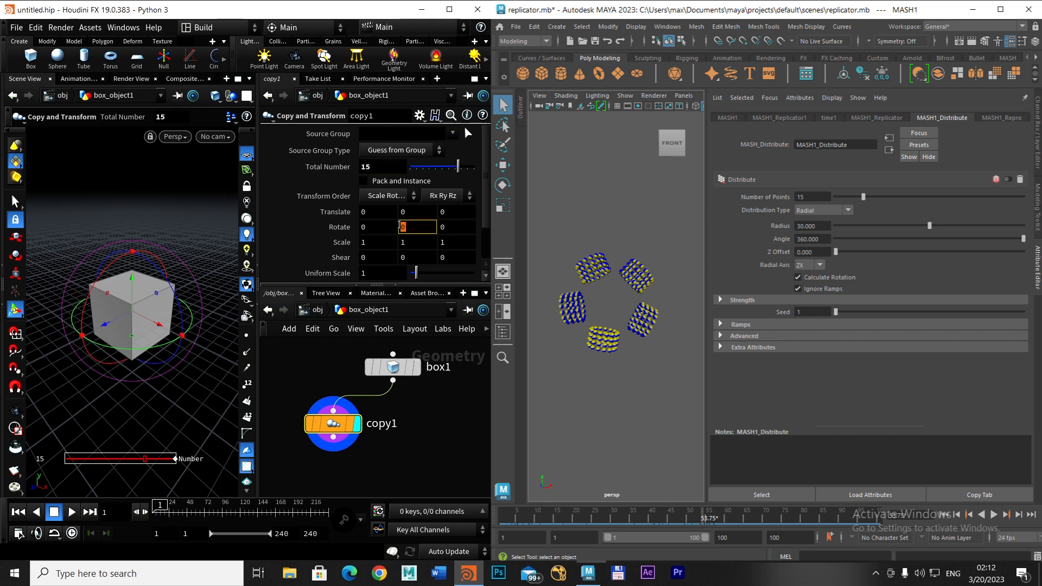
type("48")
key("Return")
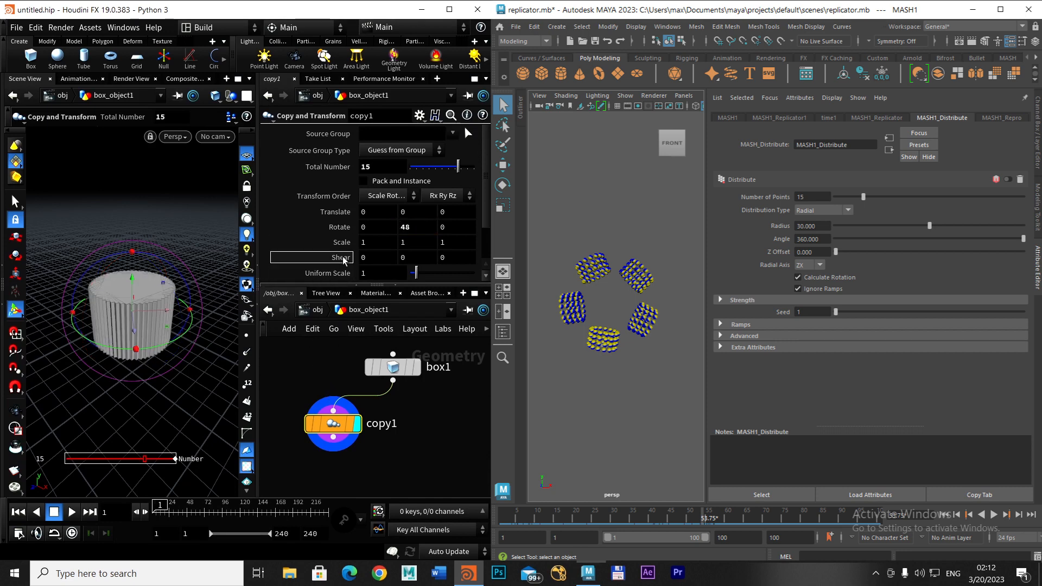
Expand the Copy and Transform node's pivot transform settings and set the X pivot translate to 3.5.
scroll(351, 239, "down", 2)
left_click(266, 245)
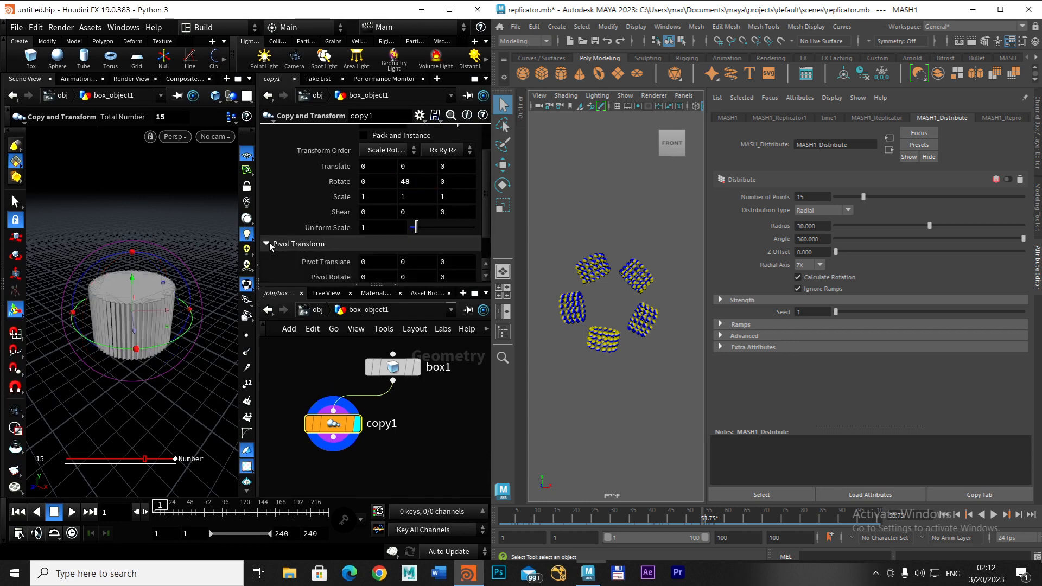
middle_click_drag(373, 263, 493, 257)
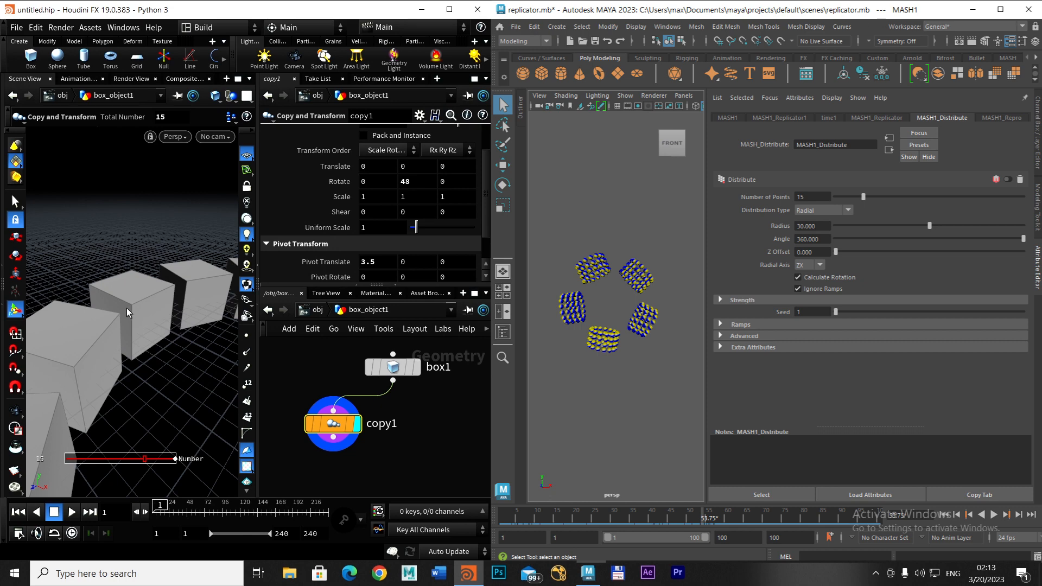
Reduce the source box's uniform scale to 0.85.
key("s")
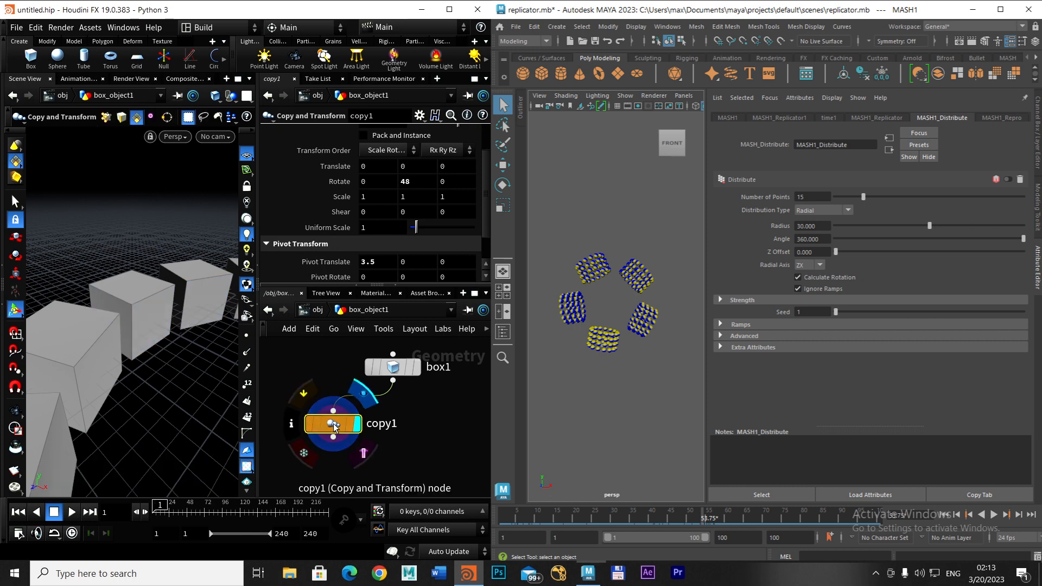
left_click(15, 202)
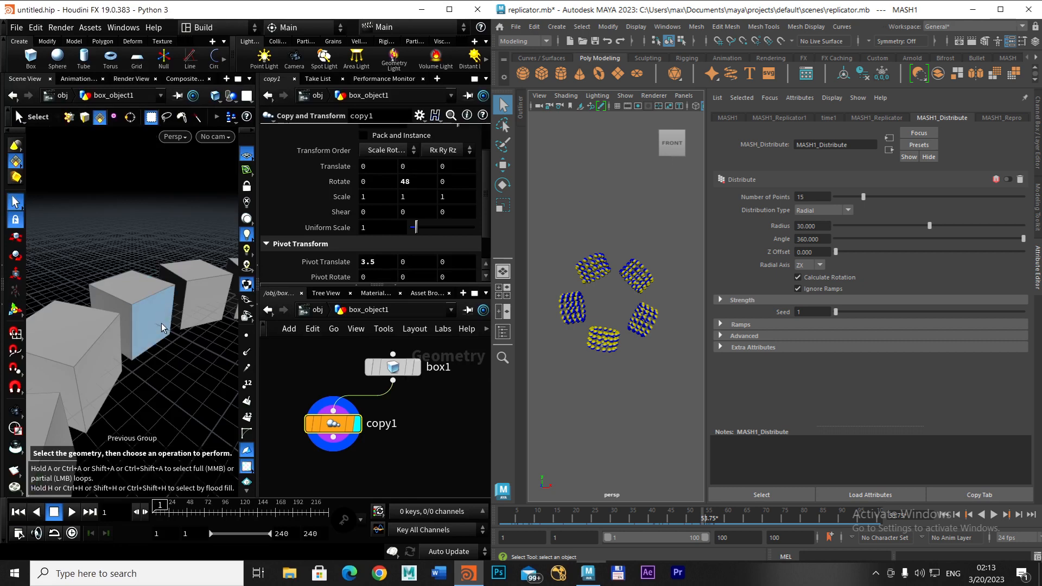
key("h")
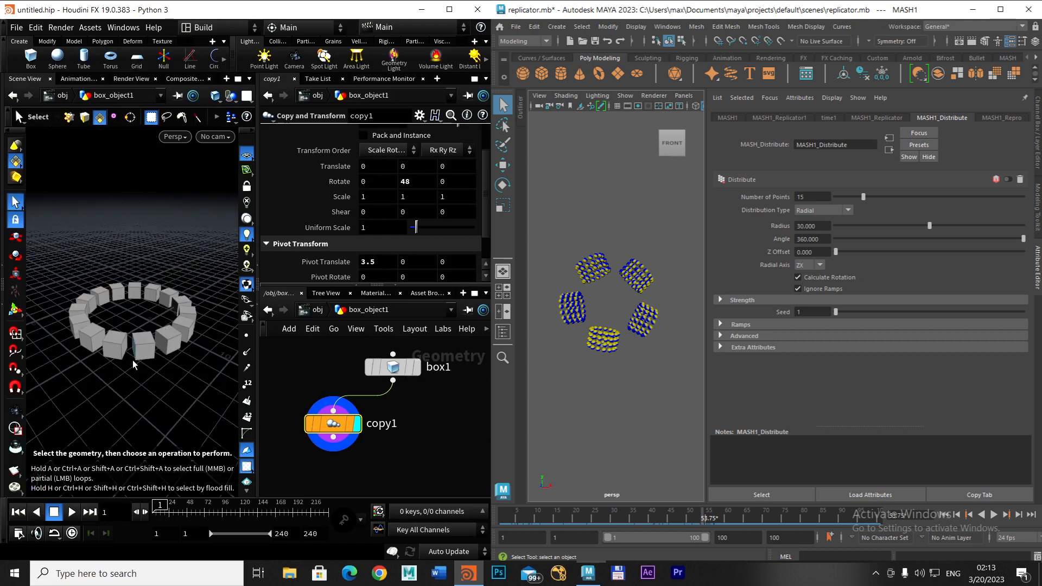
key("Escape")
left_click_drag(129, 384, 200, 406)
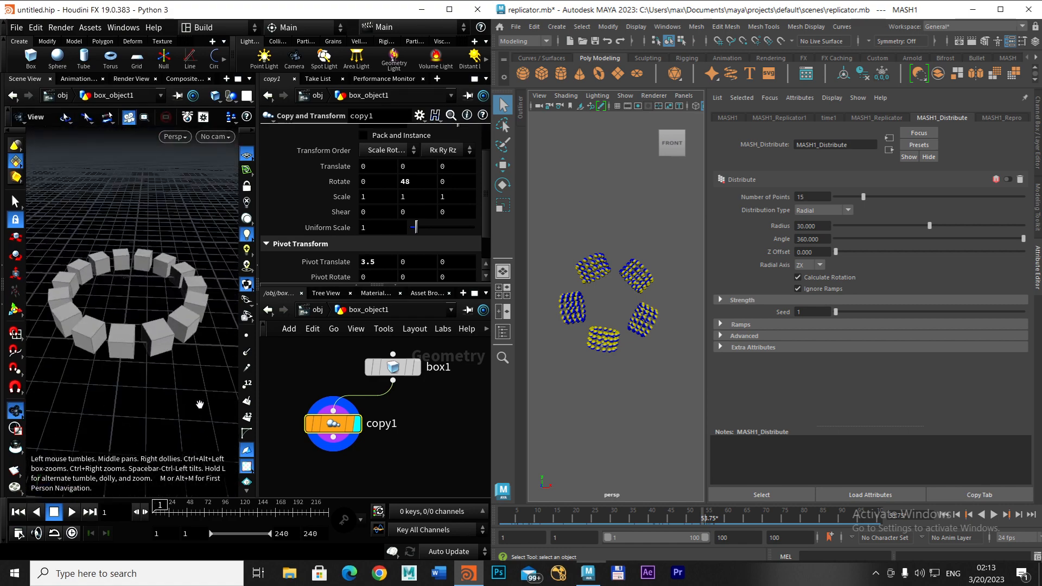
key("s")
left_click(393, 367)
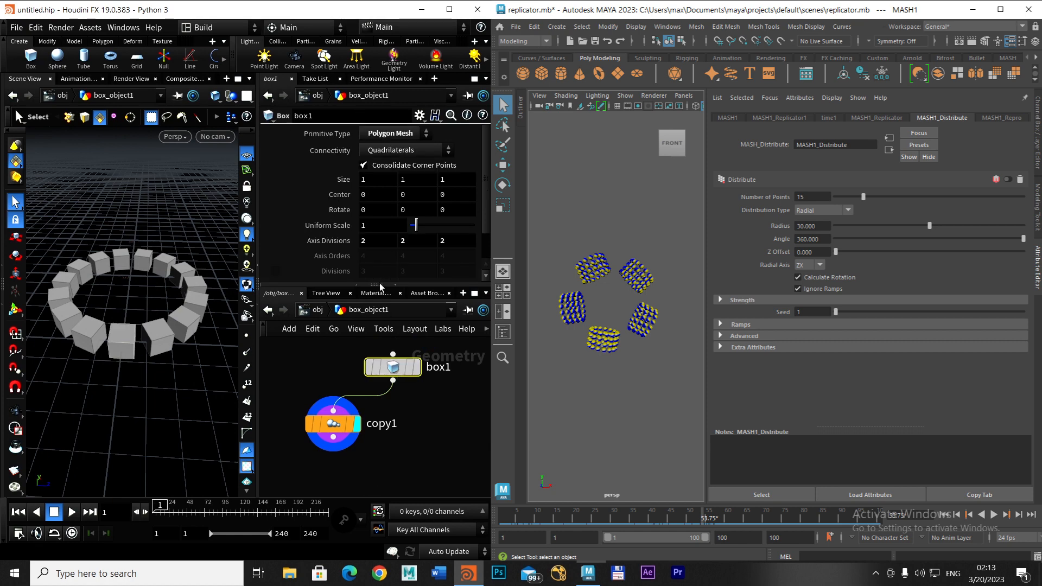
middle_click_drag(386, 227, 386, 227)
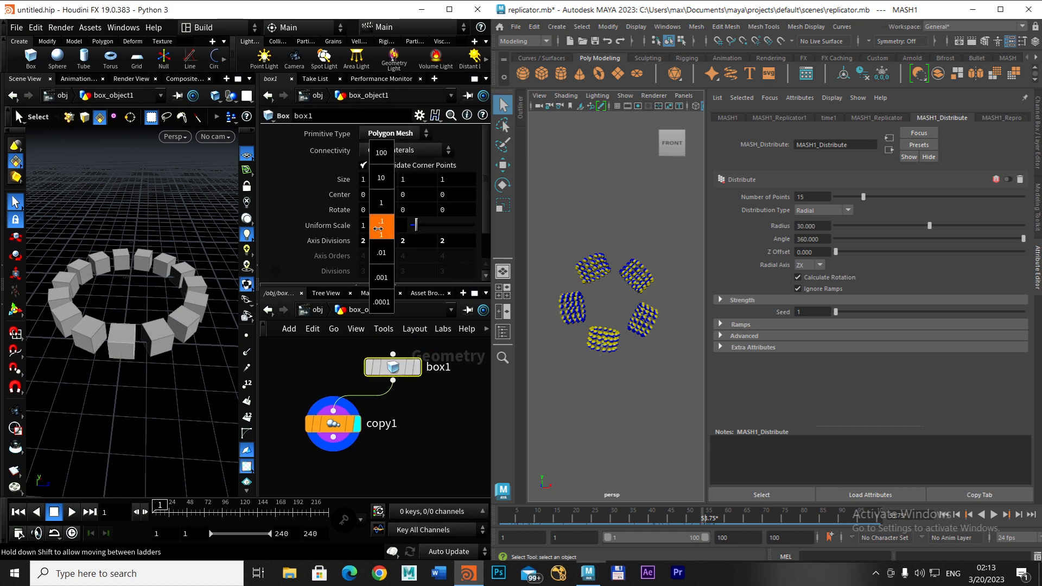
mouse_move(374, 230)
middle_mouse_down()
mouse_move(368, 253)
mouse_move(307, 258)
mouse_move(387, 231)
middle_mouse_up()
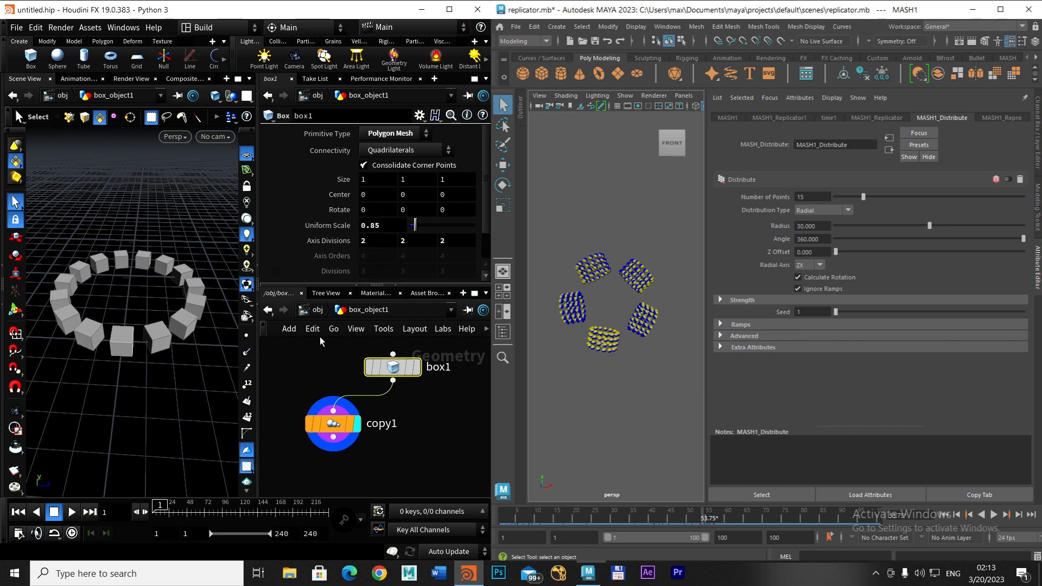
left_click_drag(149, 372, 211, 372, "alt")
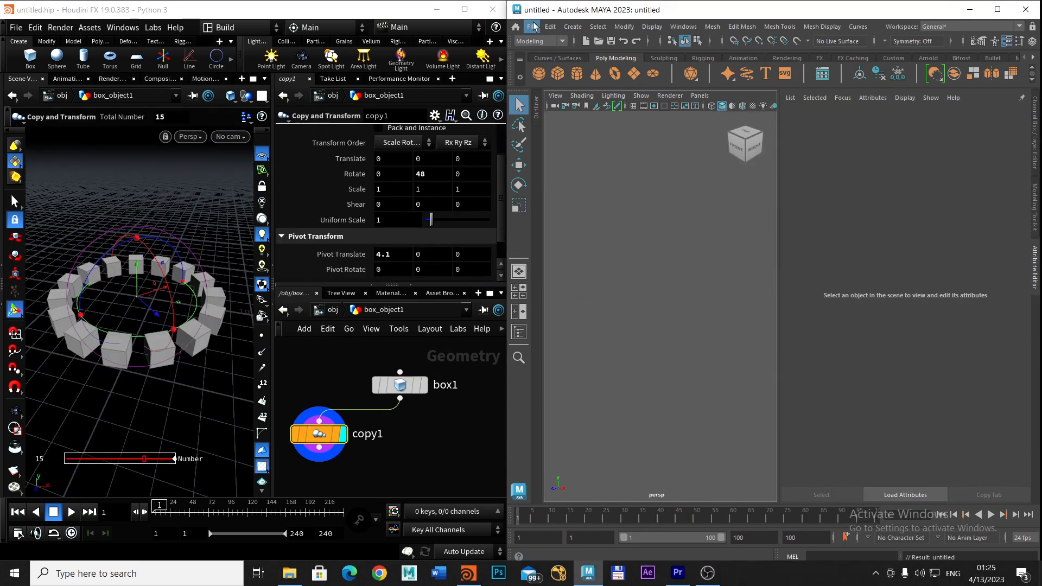
Create a polygon cube in the empty Maya scene and frame it in the viewport.
left_click(534, 28)
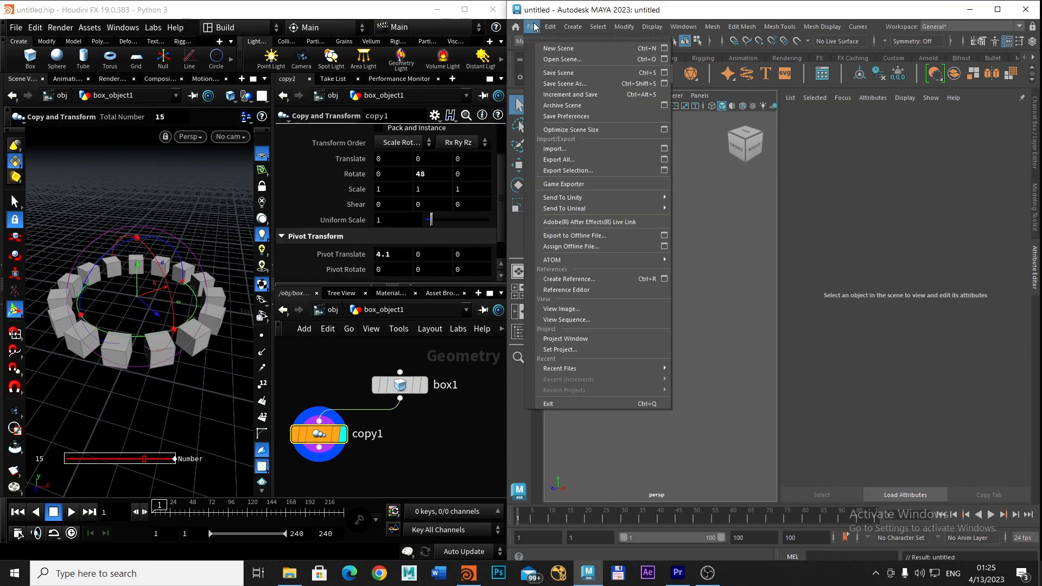
mouse_move(573, 27)
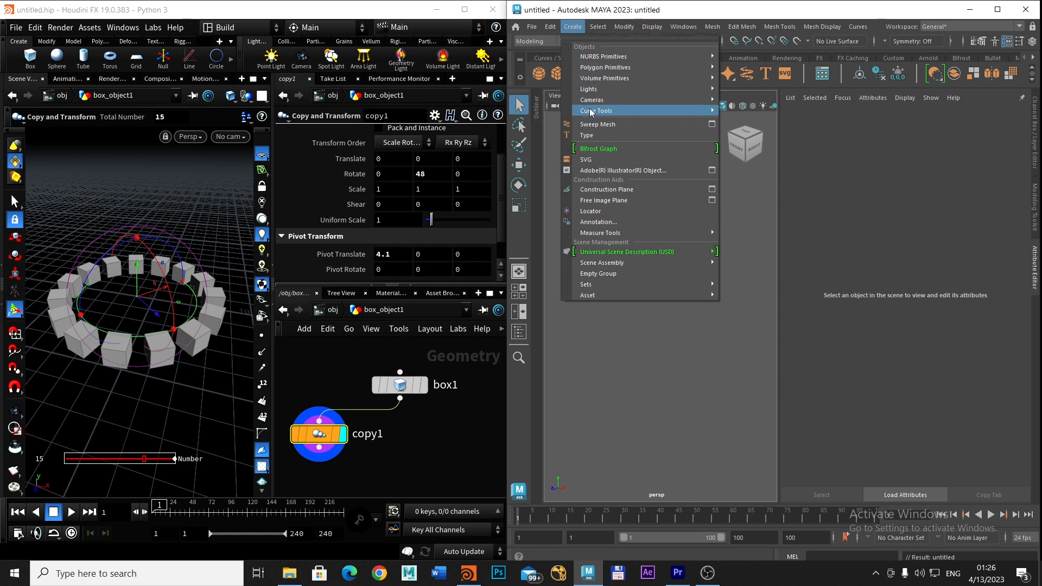
mouse_move(606, 69)
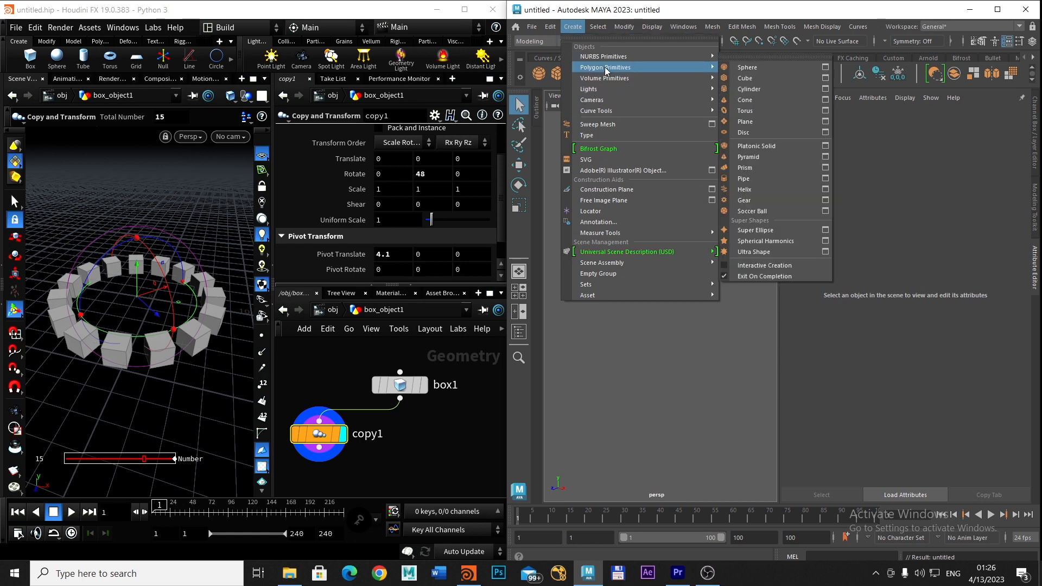
left_click(746, 79)
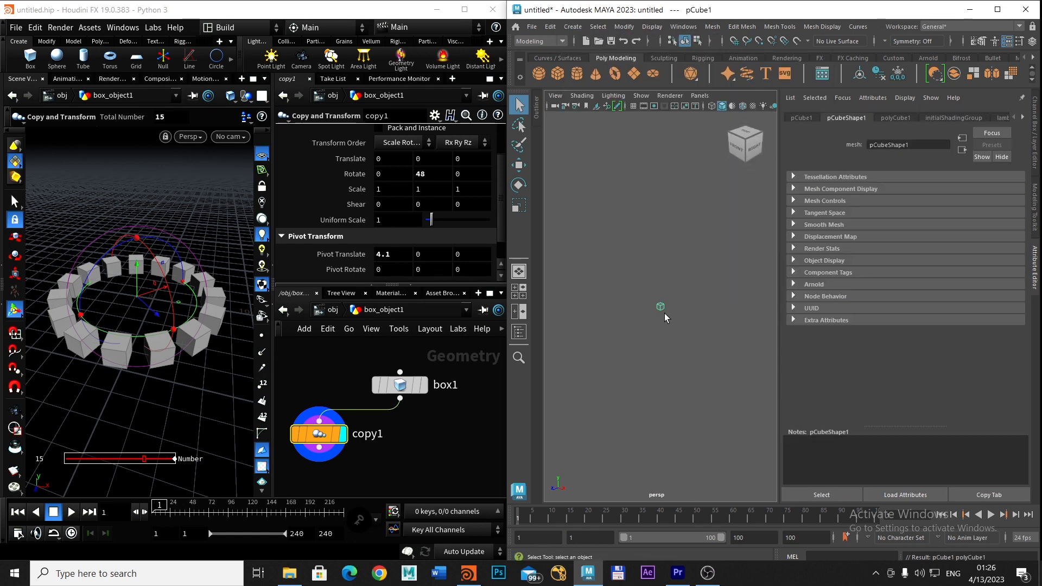
key("f")
right_click_drag(730, 378, 730, 376, "alt")
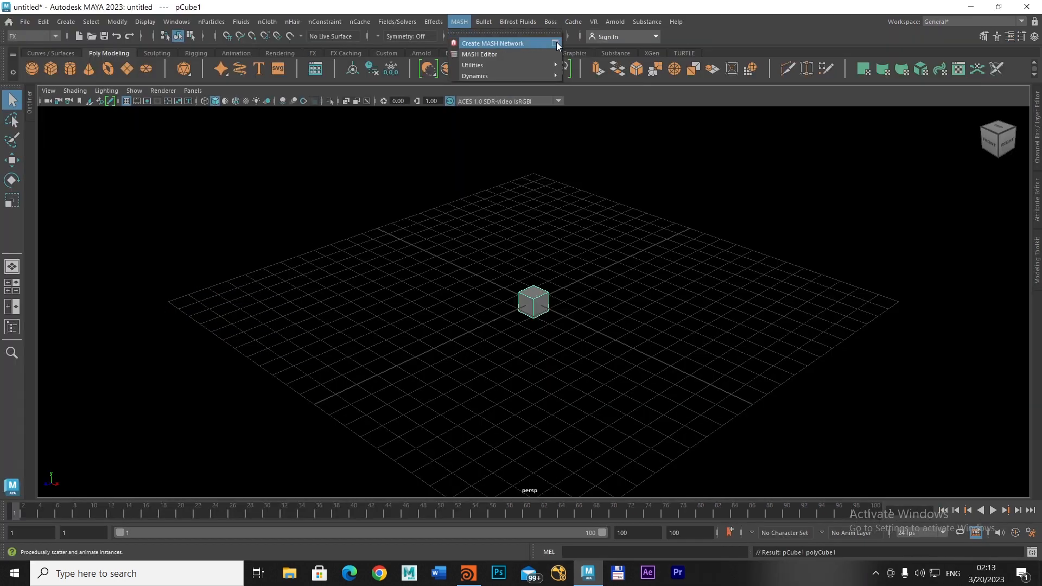
Create a MASH network from the cube with mesh geometry and radial distribution, and restore Maya from its maximized size.
left_click(556, 43)
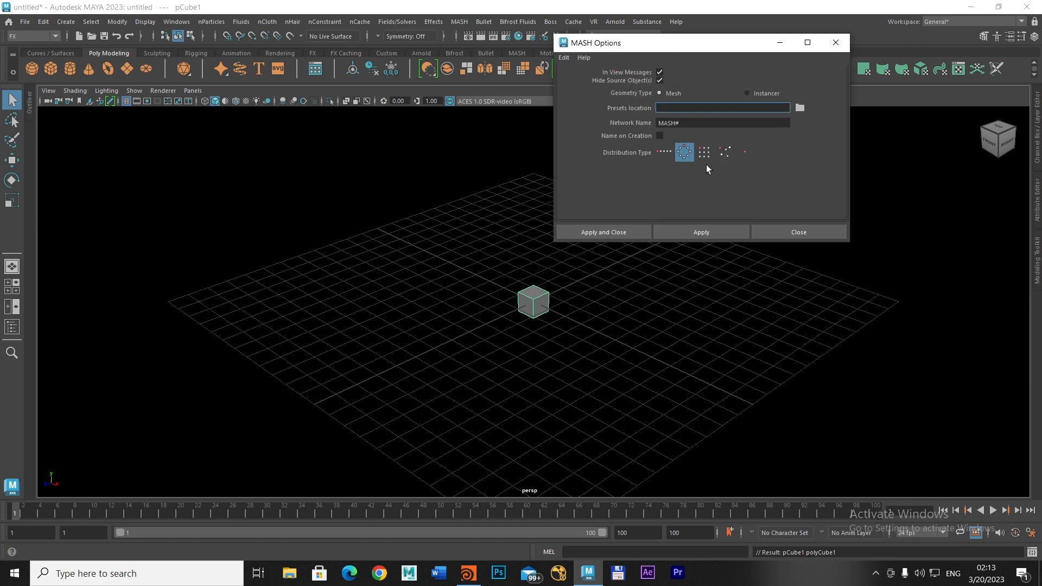
left_click(590, 232)
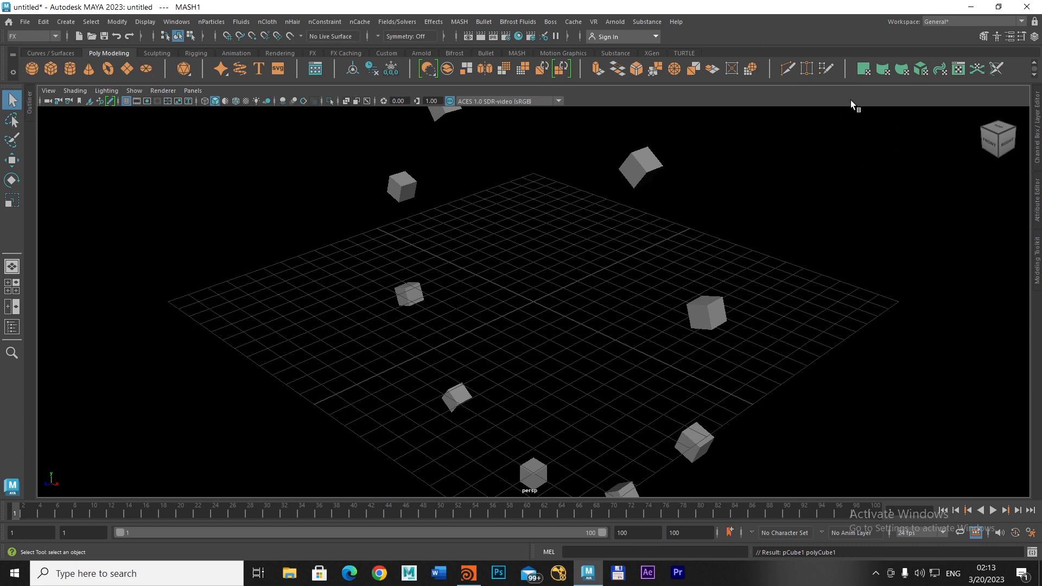
left_click(1001, 8)
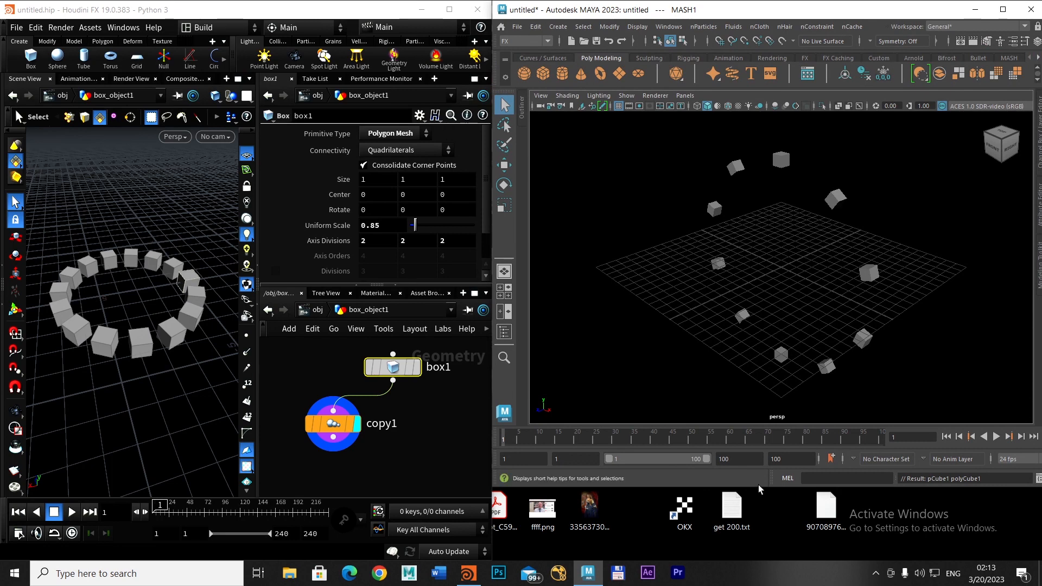
Enlarge the Maya window vertically and show the Outliner and the Attribute Editor for the MASH1 network.
left_click_drag(759, 488, 752, 560)
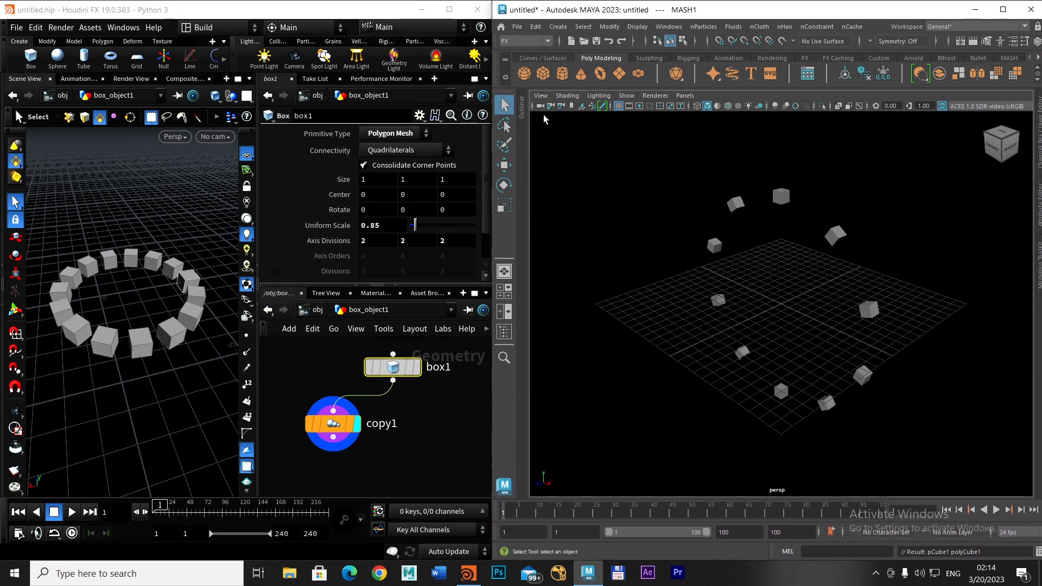
left_click_drag(526, 112, 661, 112)
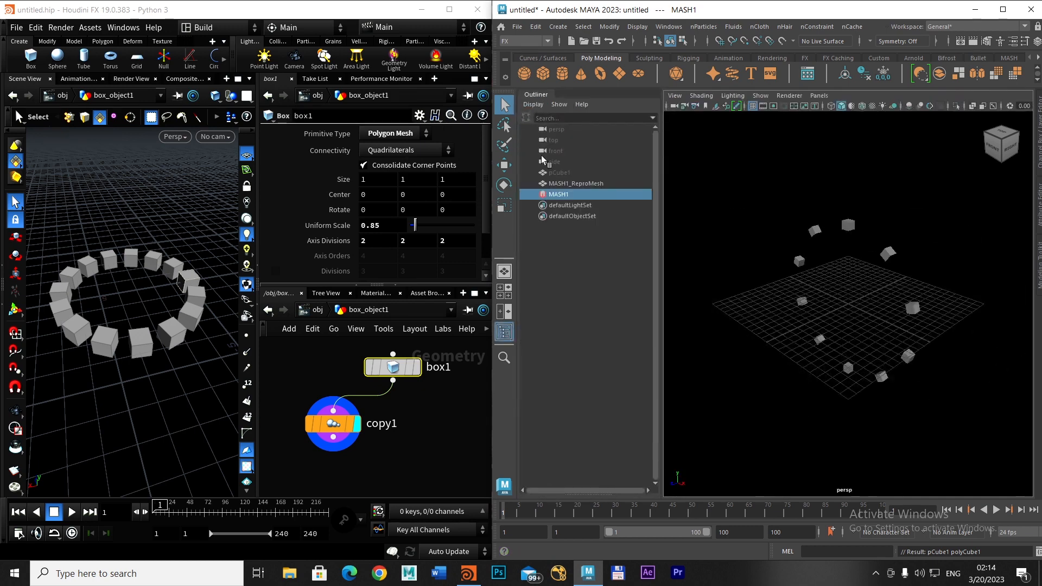
key("ctrl+a")
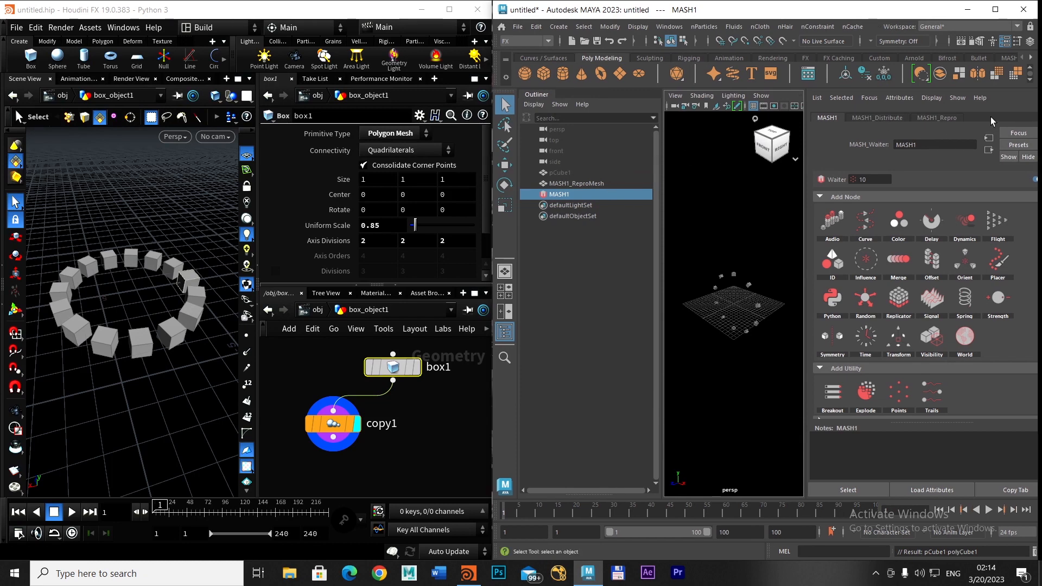
Set the radial axis of the MASH1 Distribute node to ZX so the cube ring lies flat on the grid.
left_click(867, 120)
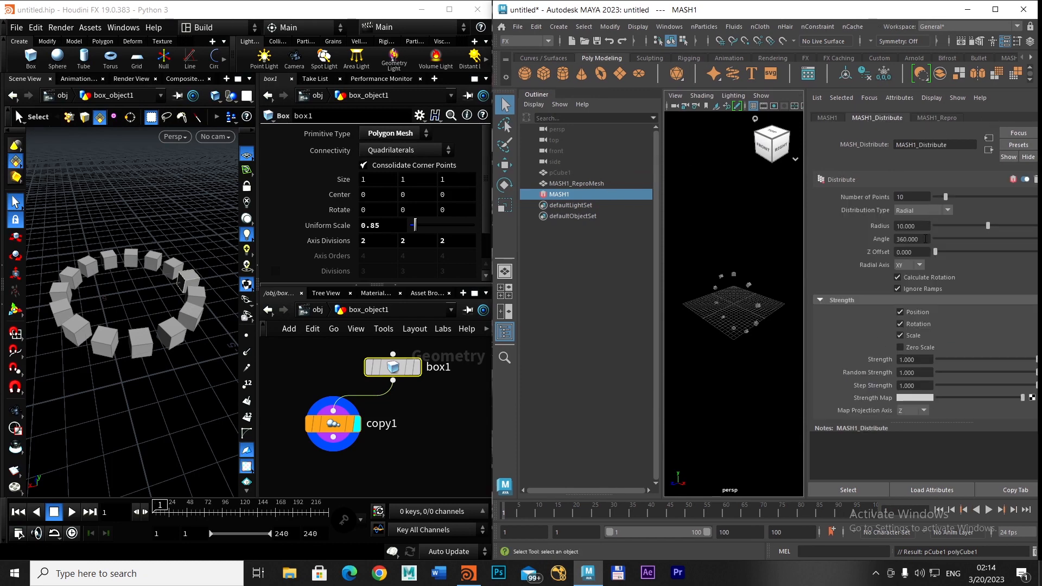
left_click(920, 265)
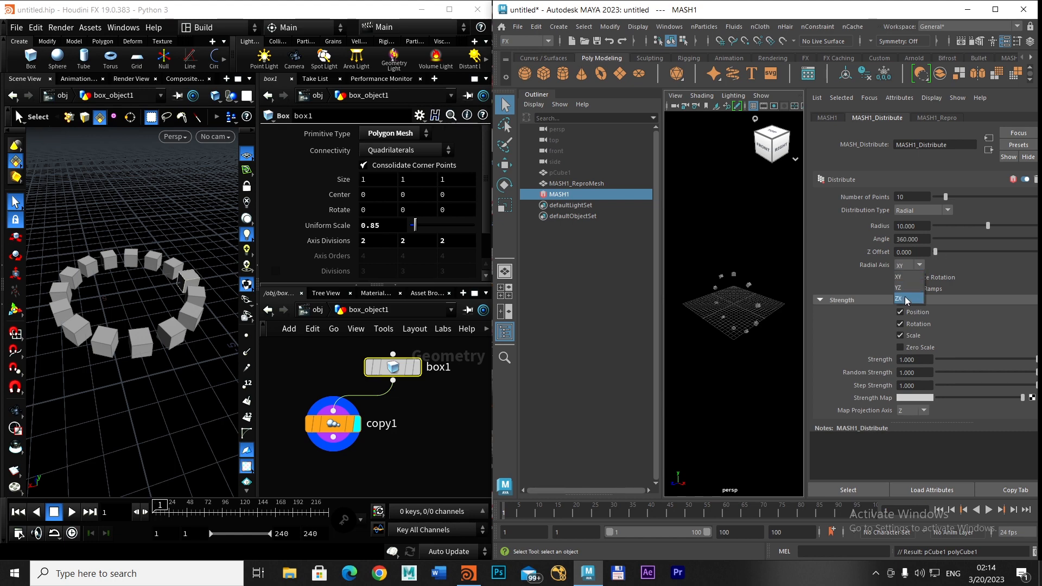
left_click(907, 300)
scroll(723, 337, "up", 5)
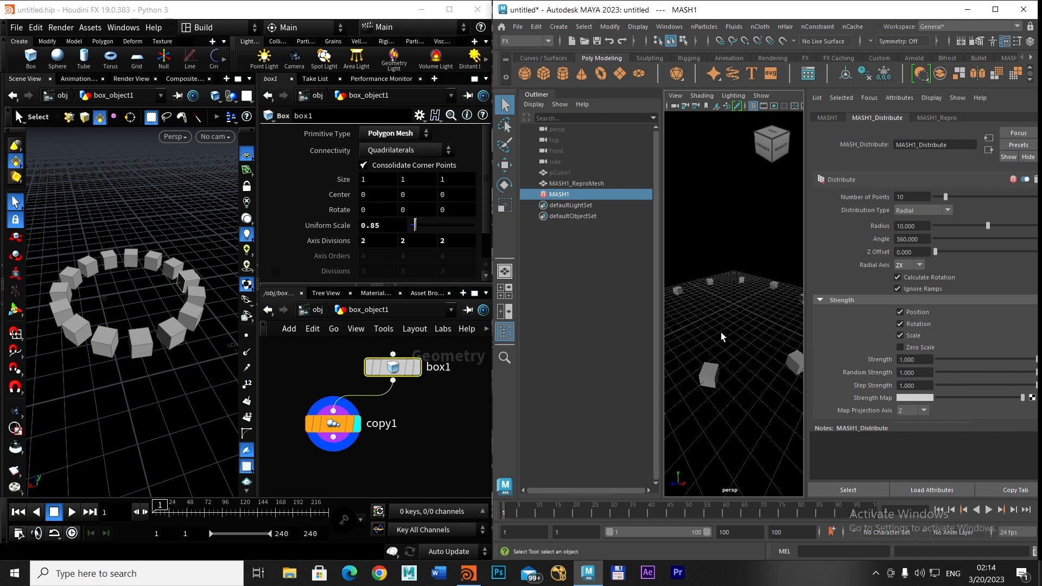
scroll(723, 337, "down", 5)
scroll(723, 337, "up", 5)
scroll(722, 337, "down", 5)
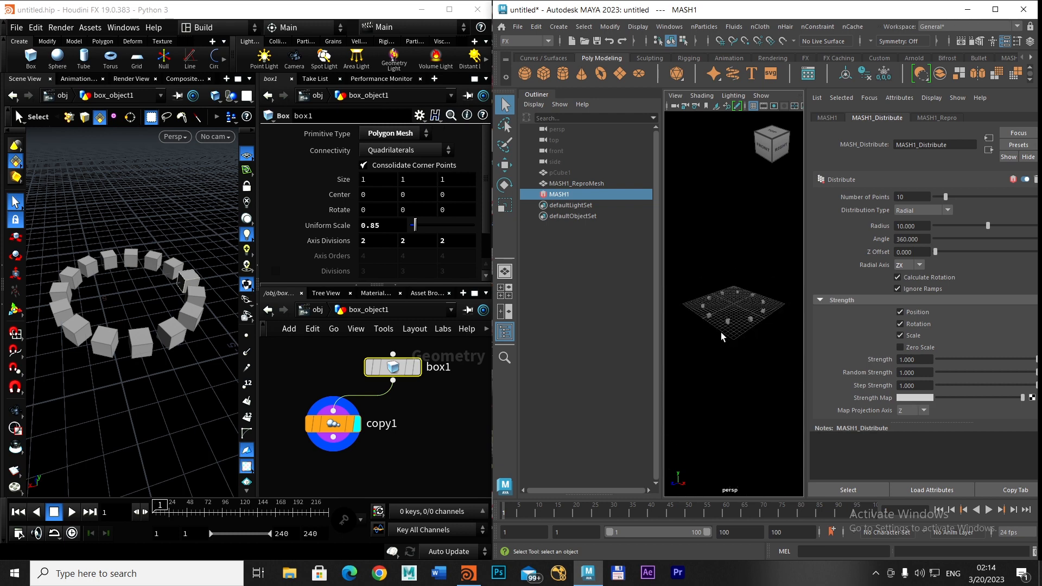
Scale the source cube pCube1 up uniformly to about 1.67 with the Scale tool.
left_click(559, 173)
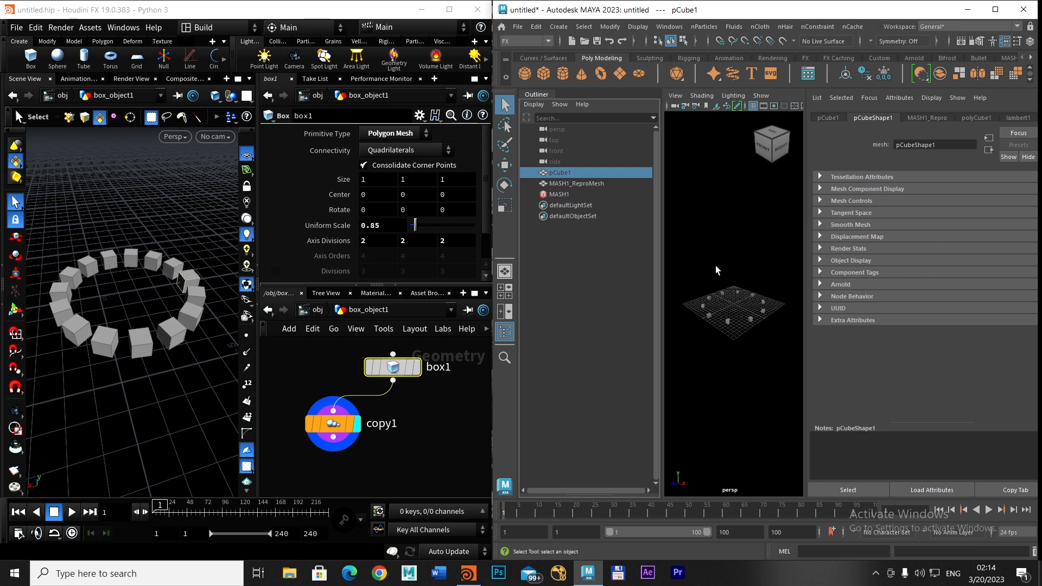
key("r")
left_click_drag(733, 303, 748, 305)
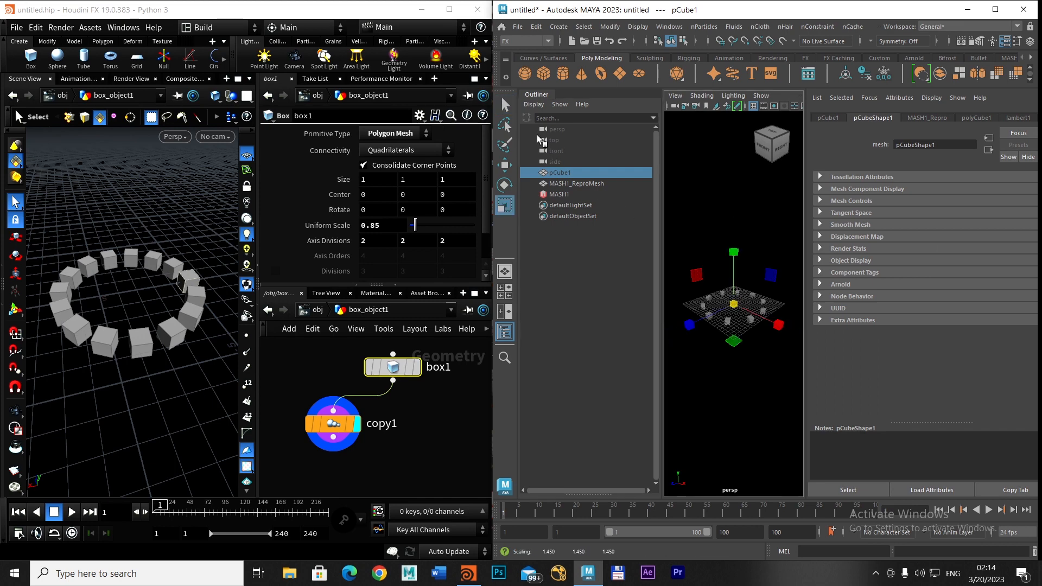
double_click(536, 95)
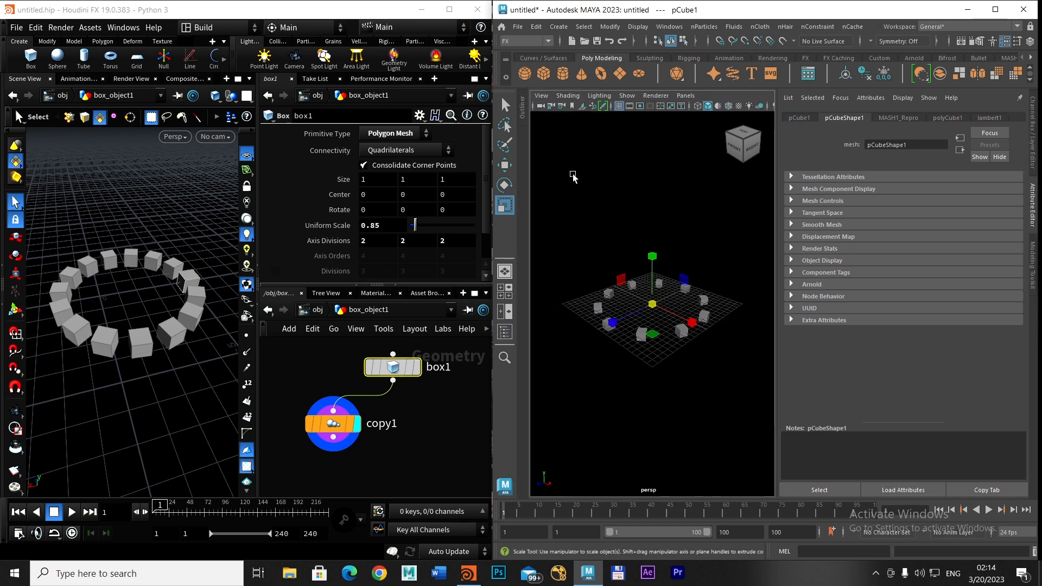
left_click_drag(653, 305, 653, 306)
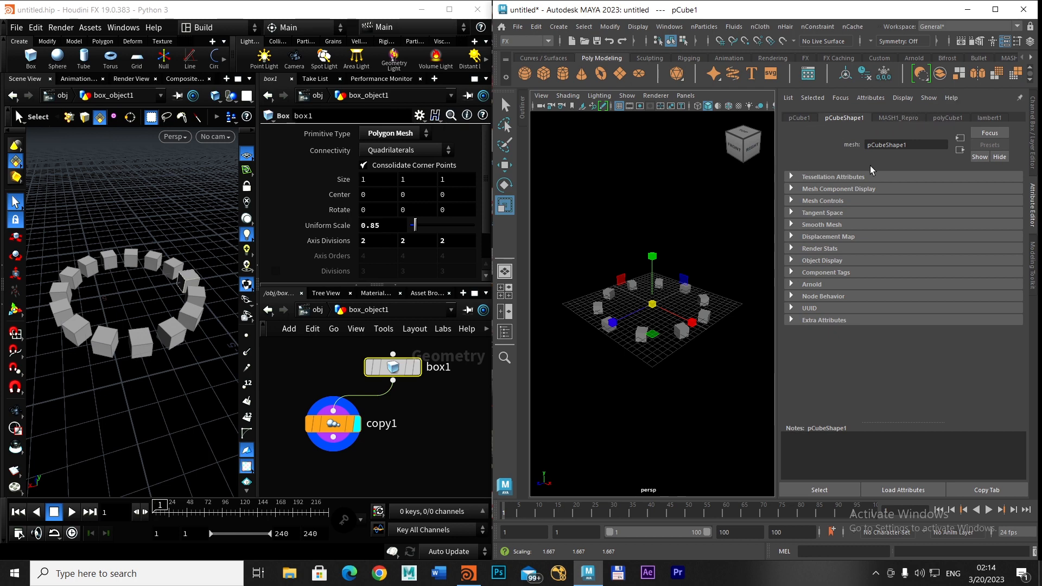
Select the MASH1 network and set its Distribute node's number of points to 15.
left_click(523, 109)
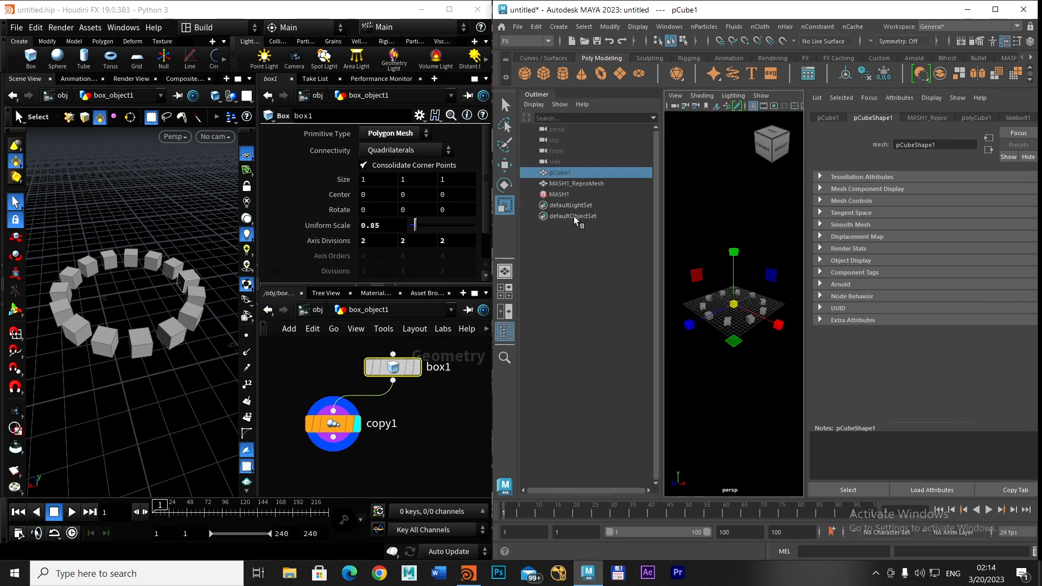
left_click(581, 194)
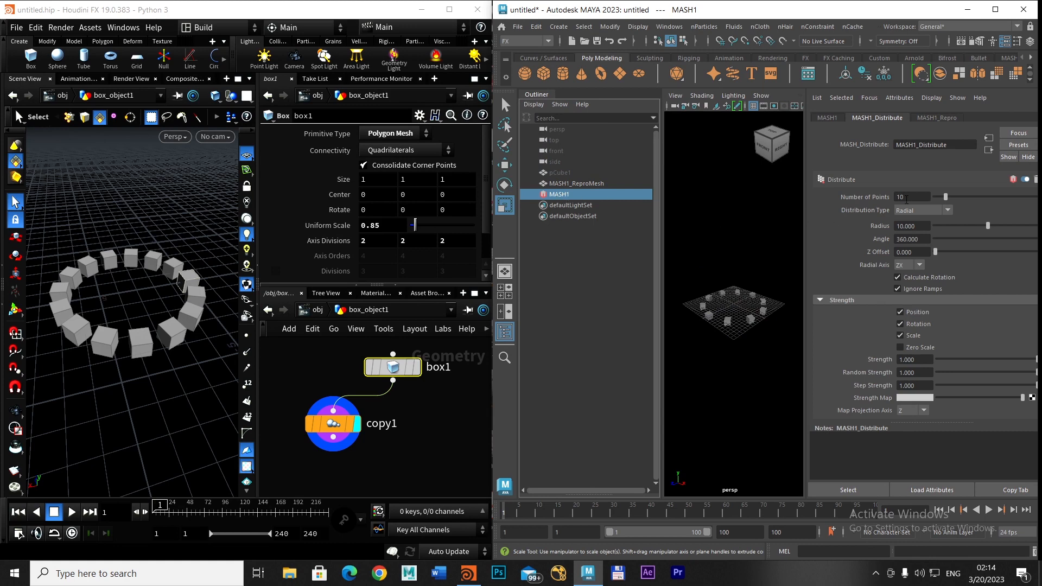
left_click_drag(906, 199, 892, 197)
key("Return")
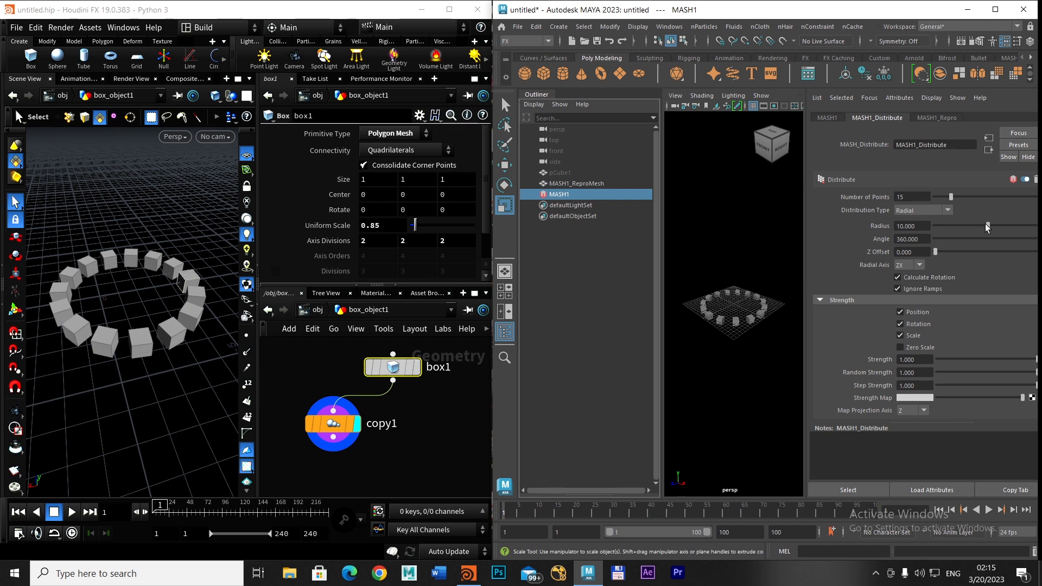
Increase the radius of the MASH1 radial distribution to 30.
left_click_drag(988, 227, 1036, 232)
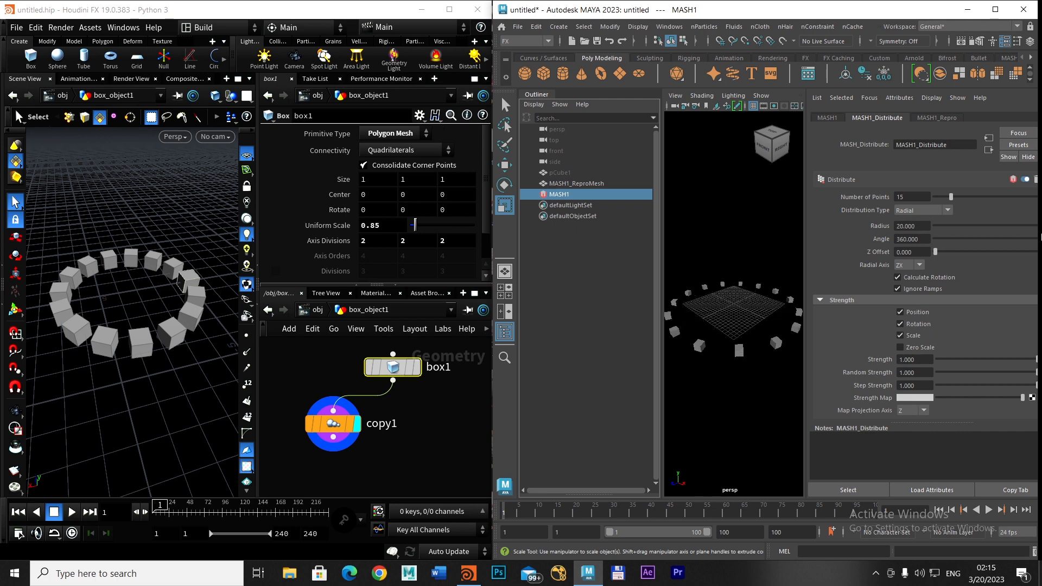
left_click(925, 227)
type("30")
key("Return")
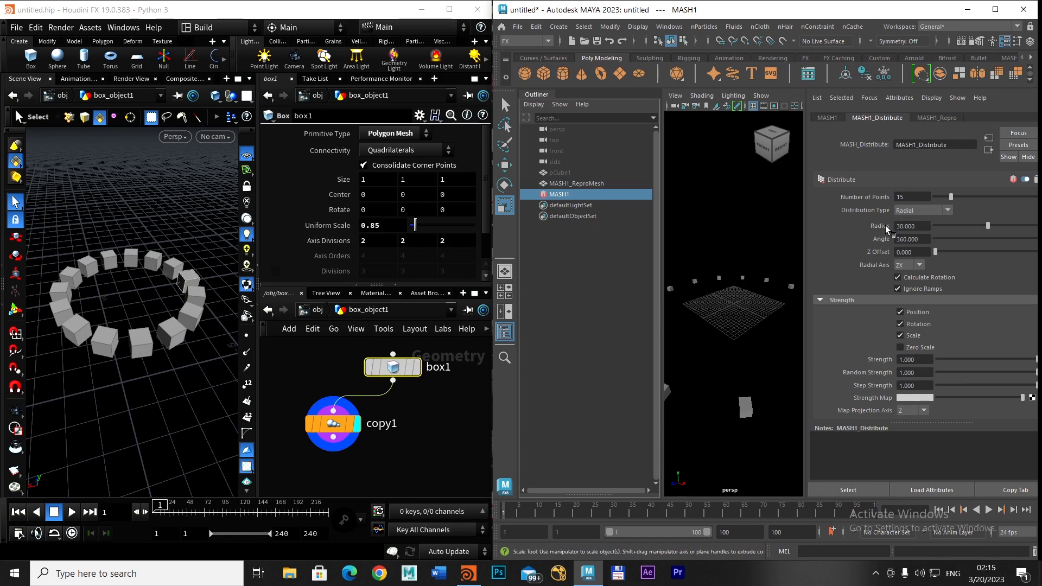
Scale pCube1 up uniformly to about 4.89, then reselect the MASH1 network and check the whole ring.
left_click(564, 174)
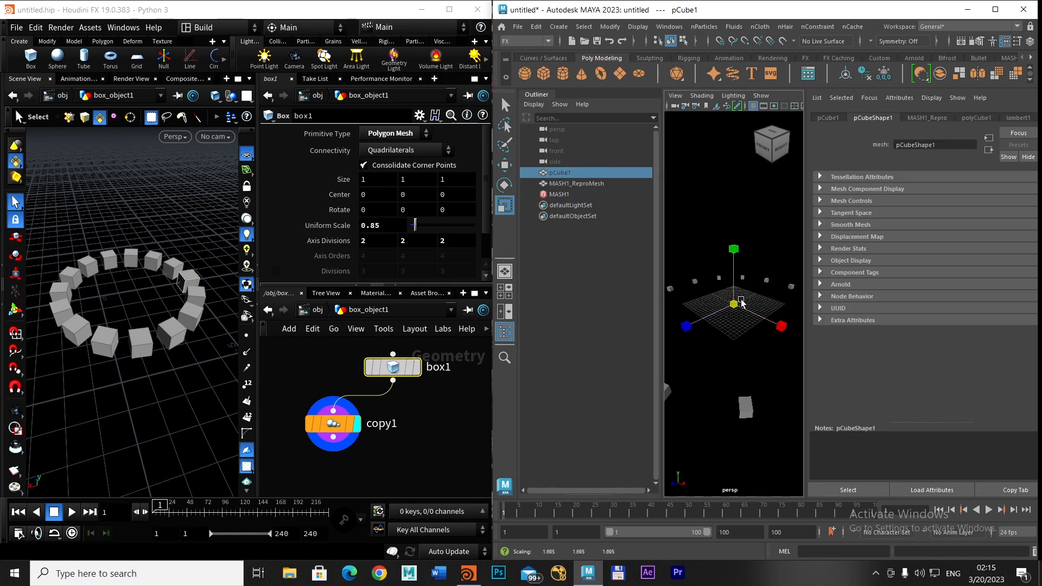
mouse_move(741, 302)
left_mouse_down()
mouse_move(782, 295)
mouse_move(746, 309)
left_mouse_up()
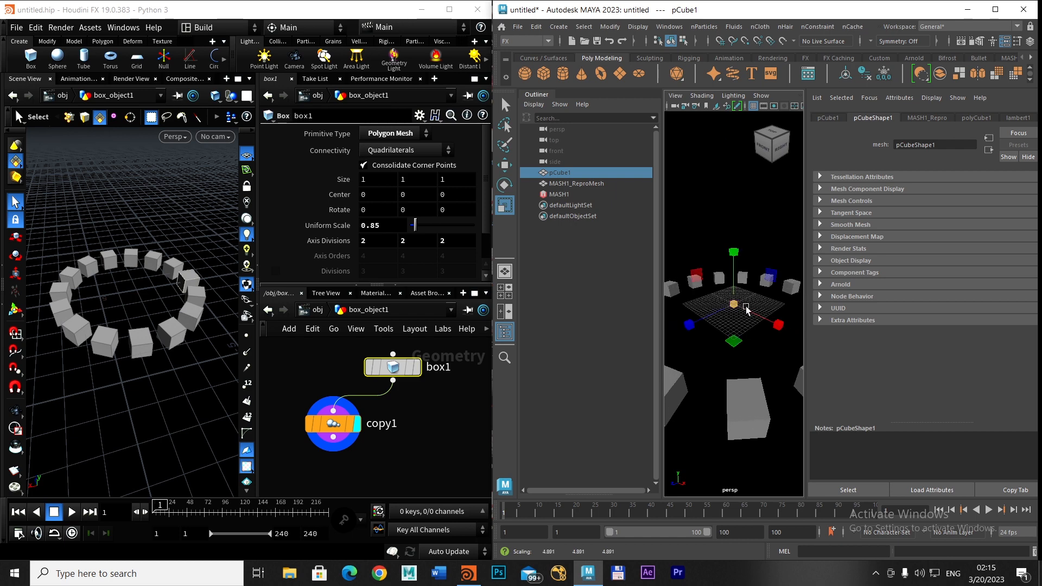
key("f")
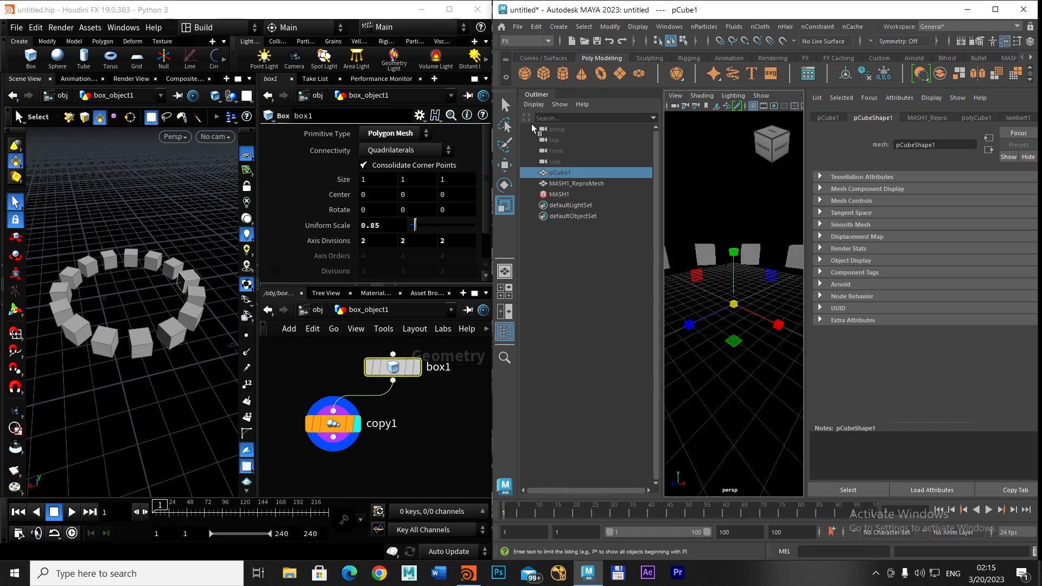
left_click(538, 95)
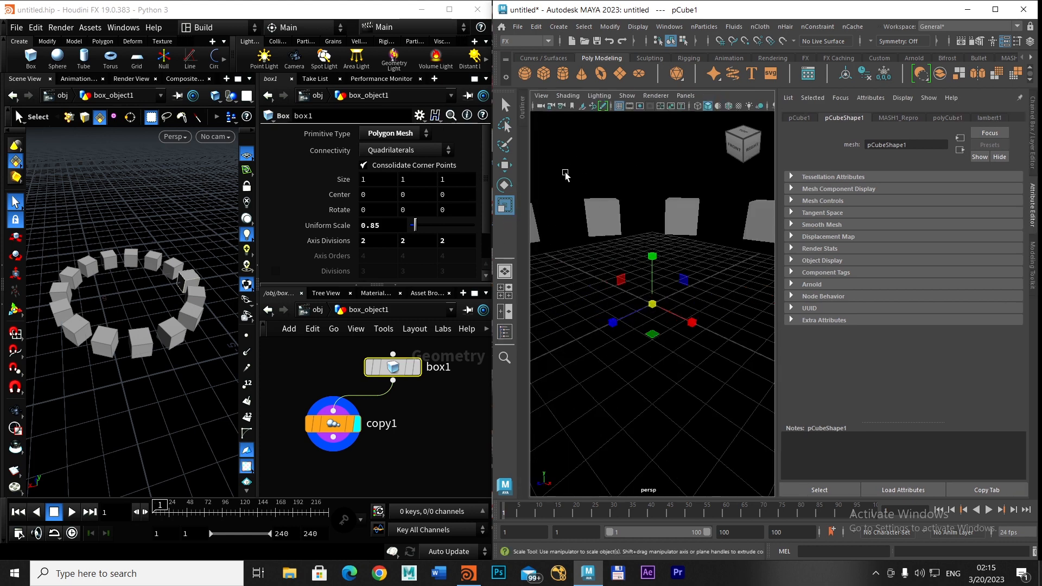
left_click(522, 105)
left_click(565, 194)
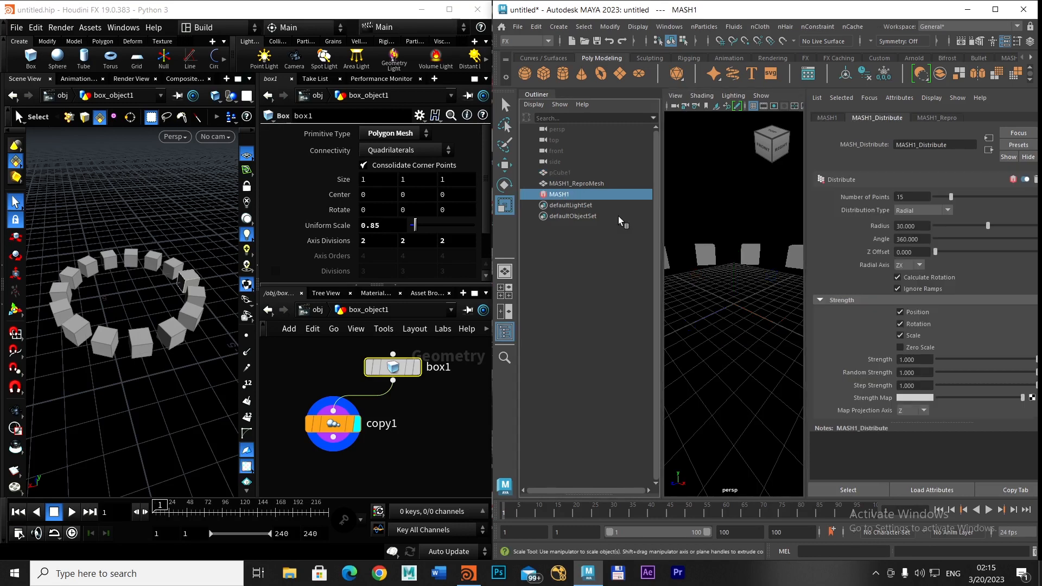
key("f")
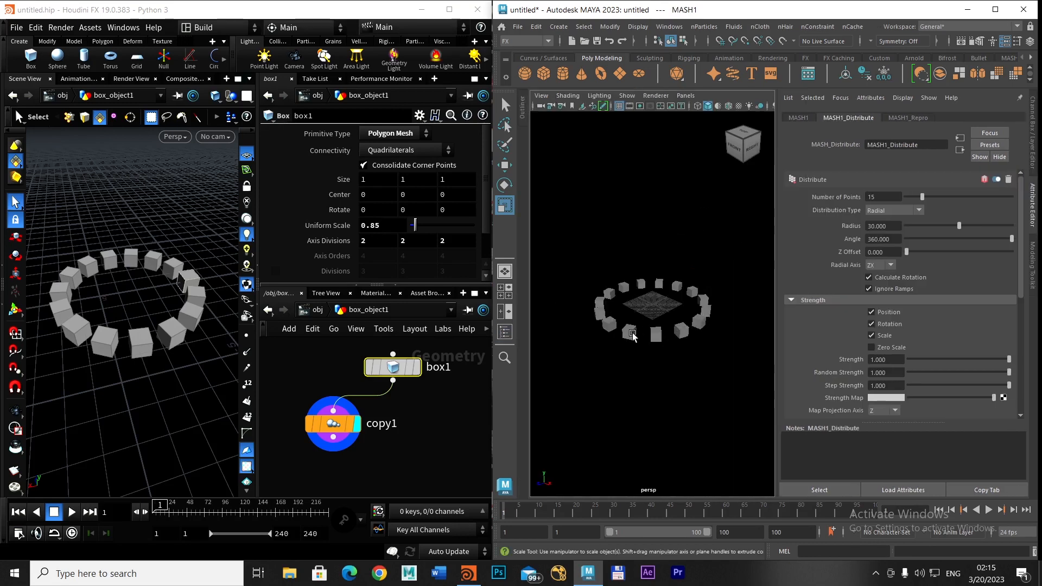
left_click_drag(639, 349, 636, 378, "alt")
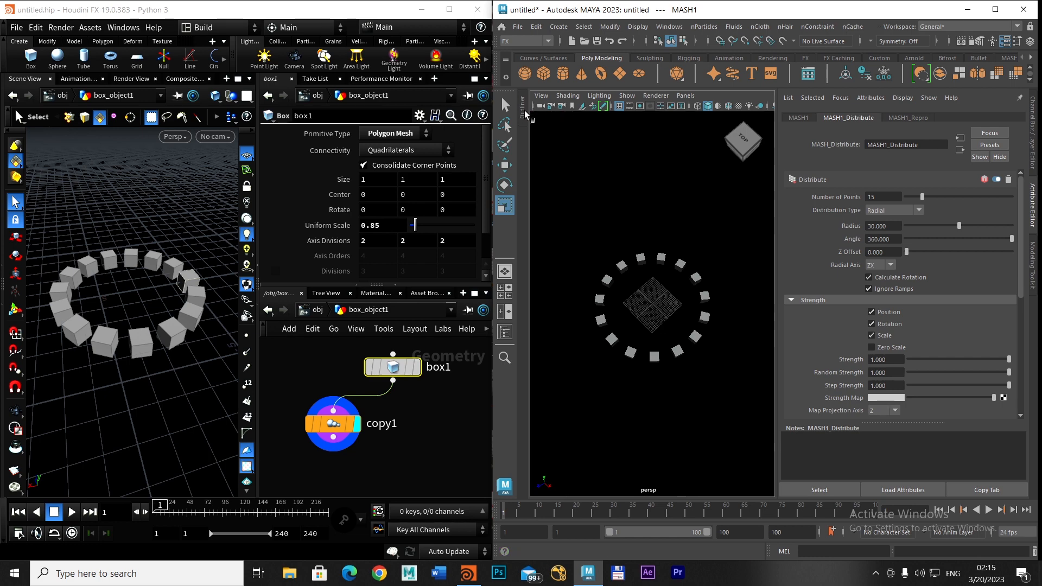
Scale pCube1 up uniformly again until the ring's cubes sit closer together, and hide the Outliner.
left_click(524, 111)
left_click(559, 173)
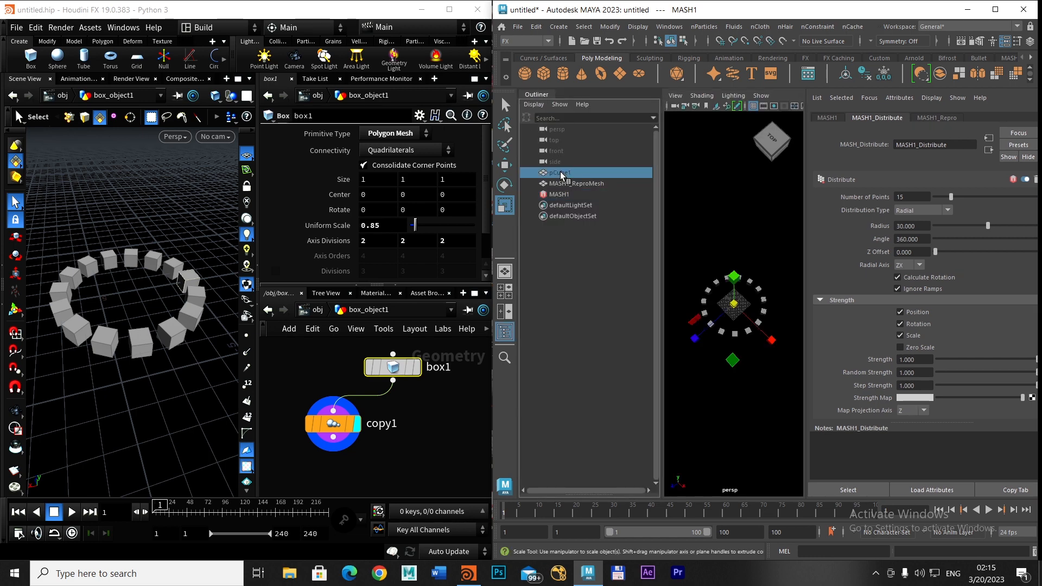
left_click_drag(735, 304, 737, 366)
right_click_drag(737, 366, 768, 370, "alt")
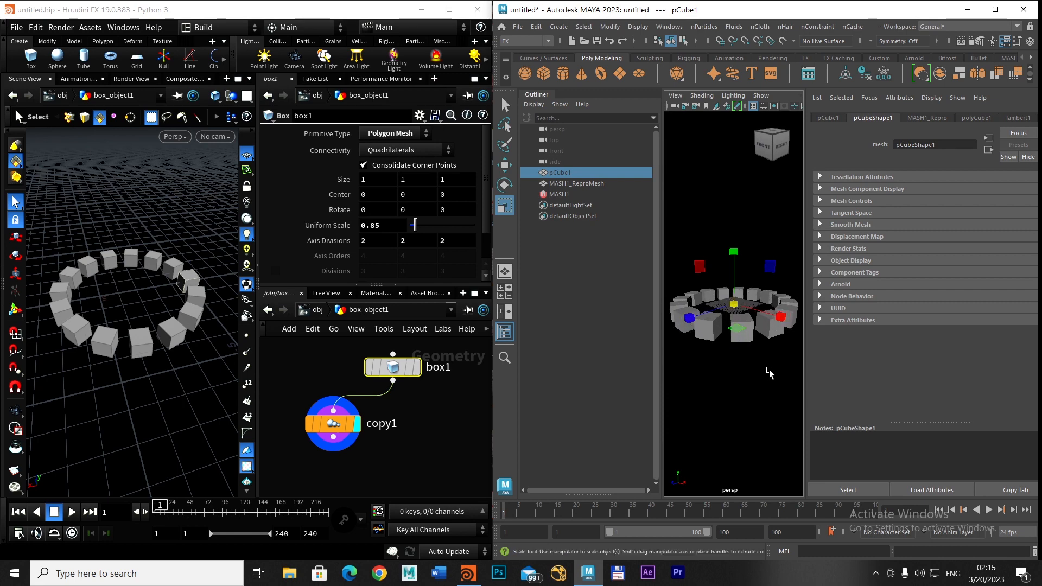
left_click_drag(758, 377, 755, 385, "alt")
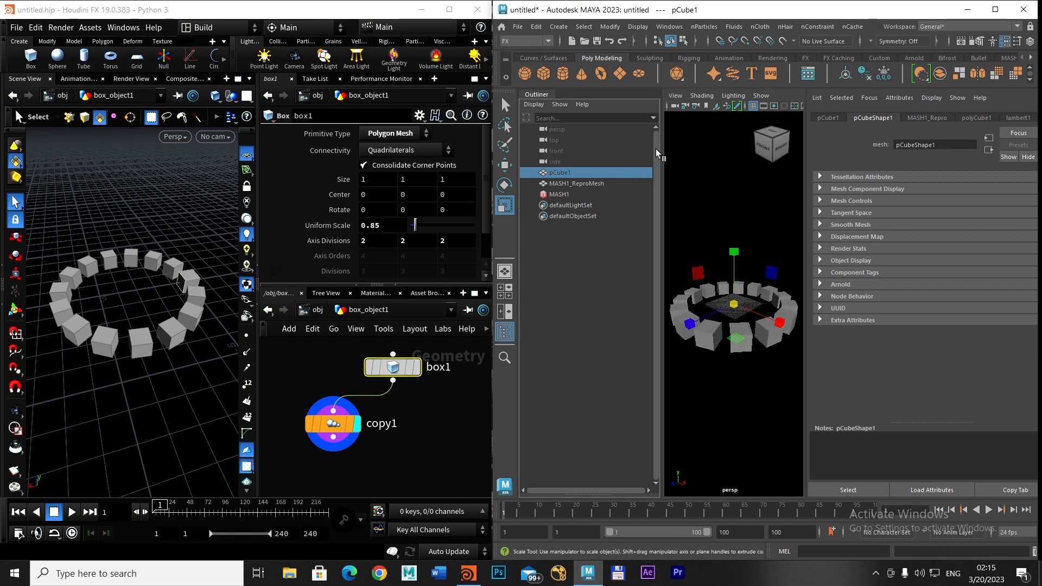
left_click(543, 90)
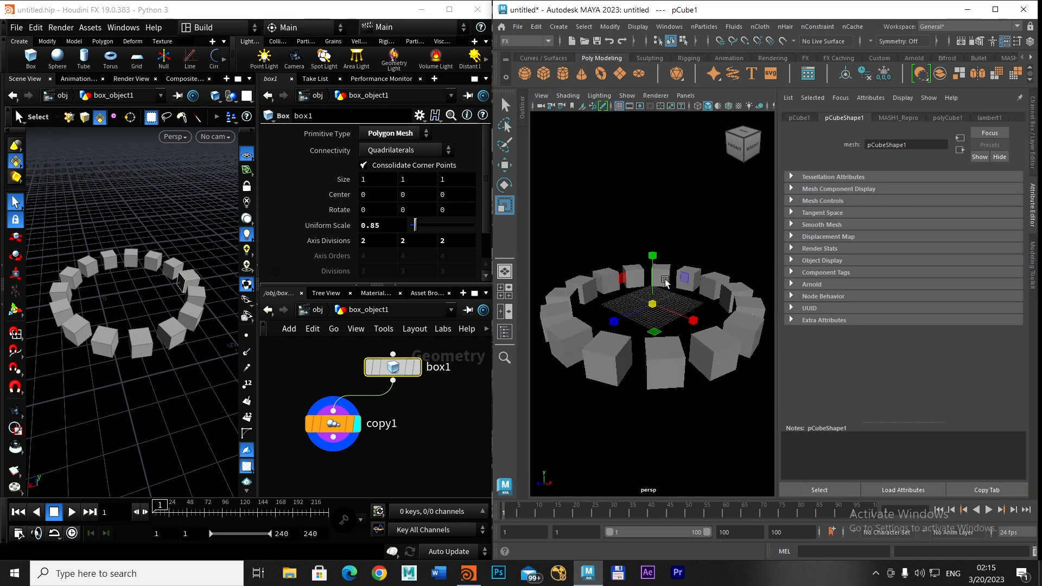
mouse_move(656, 304)
left_mouse_down()
mouse_move(690, 281)
mouse_move(655, 320)
left_mouse_up()
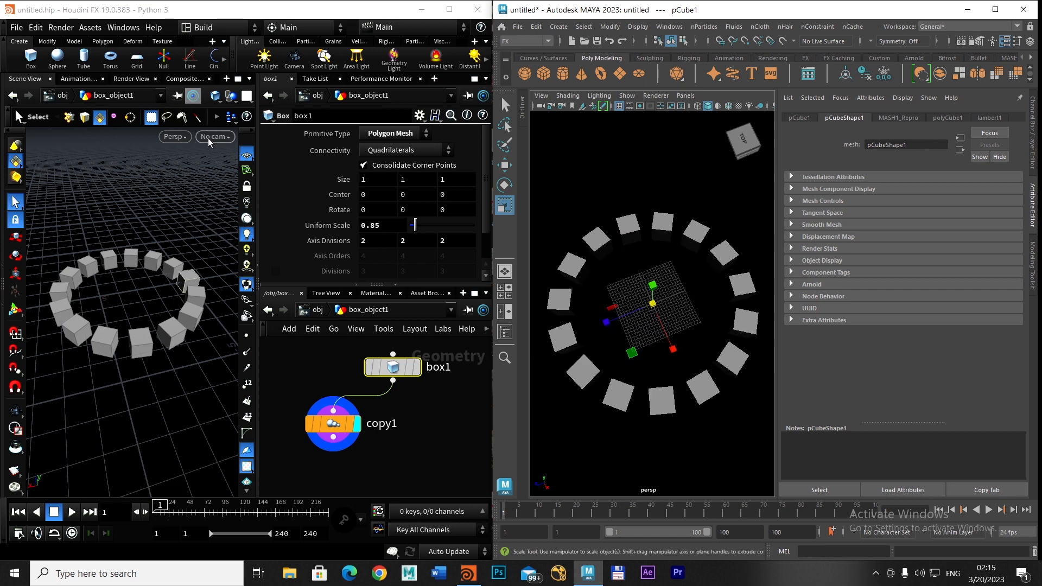
View the Houdini ring from above and the Maya ring at an angle to compare the spacing of their boxes.
key("Escape")
left_click_drag(181, 220, 184, 259)
key("s")
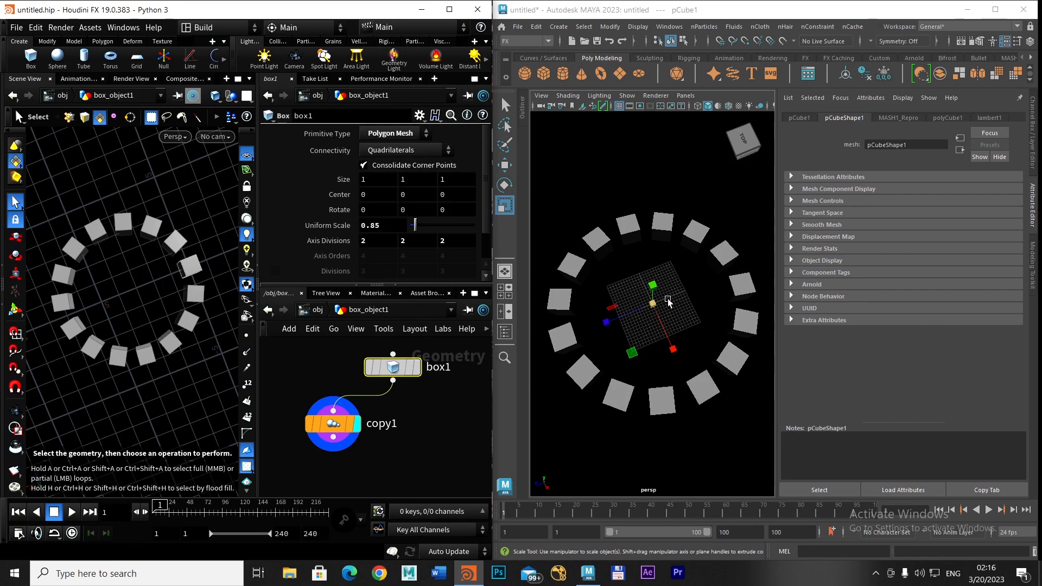
left_click_drag(655, 305, 698, 320)
right_click_drag(698, 321, 655, 315, "alt")
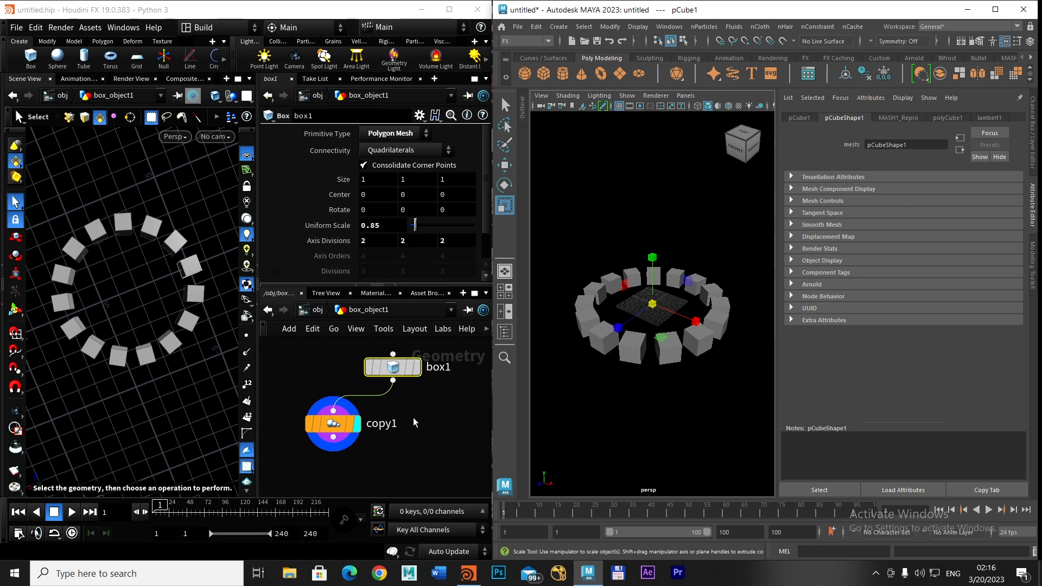
In Houdini, add a second Copy and Transform node fed by copy1 and make it the displayed node.
middle_click_drag(413, 419, 406, 406)
scroll(392, 432, "up", 2)
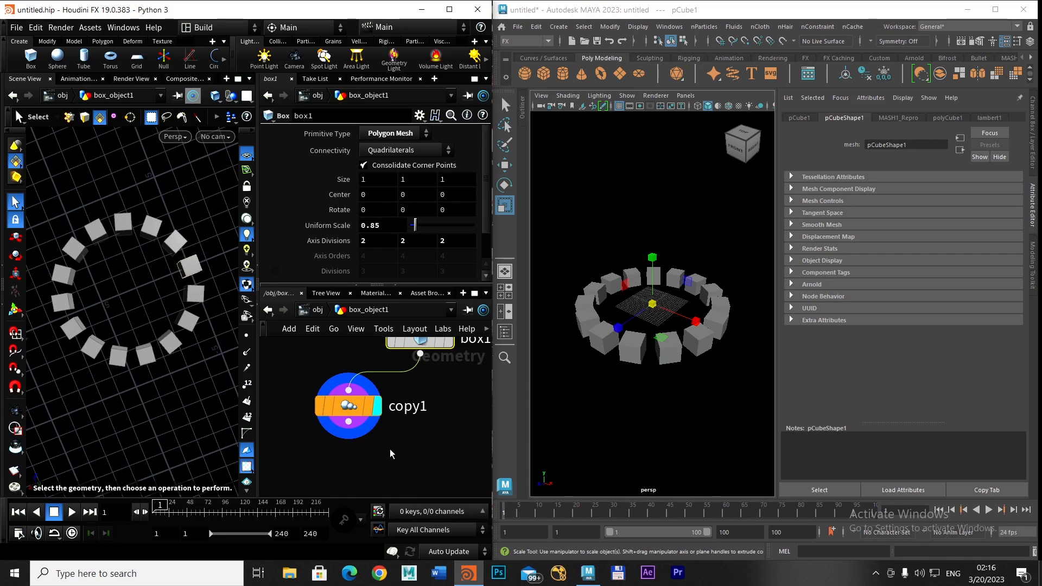
key("Tab")
type("cop")
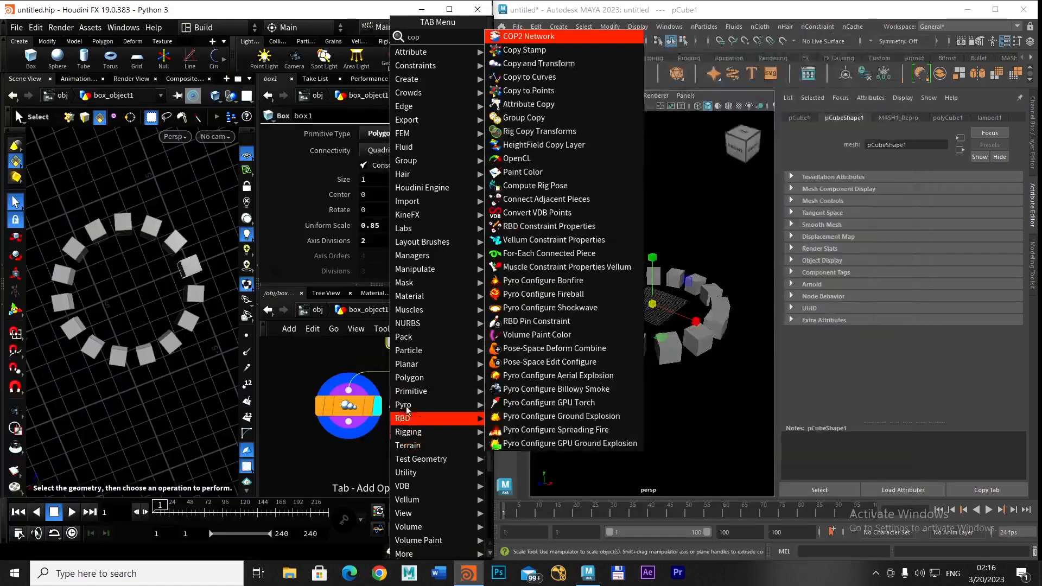
left_click(551, 63)
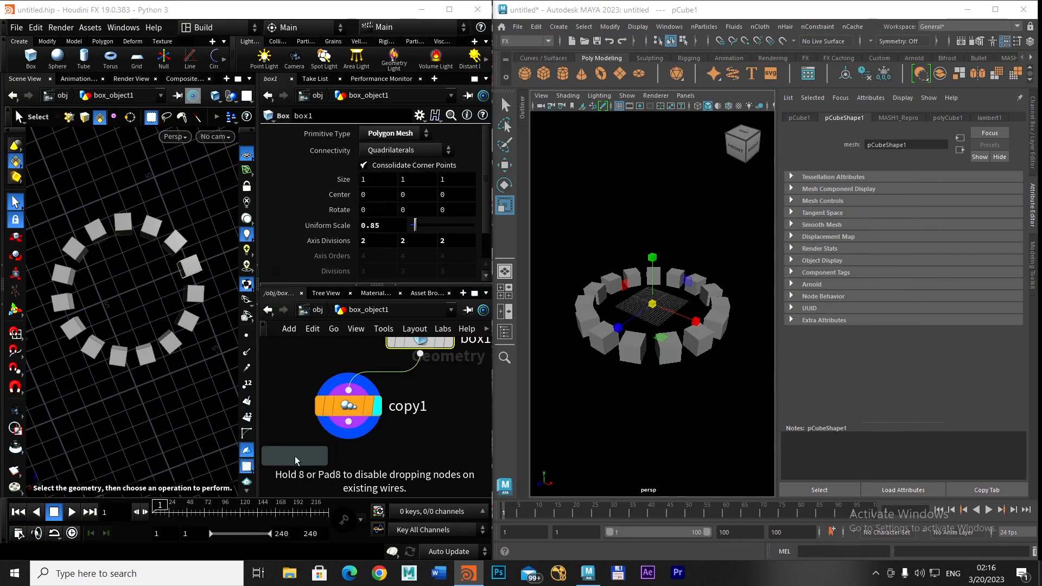
left_click(295, 456)
left_click_drag(348, 407, 321, 455)
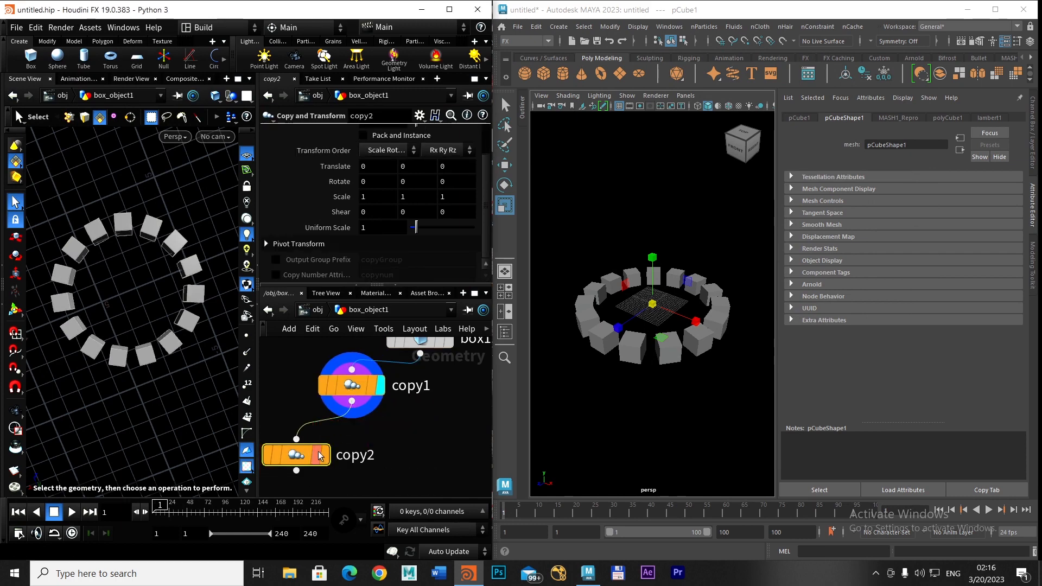
left_click(320, 455)
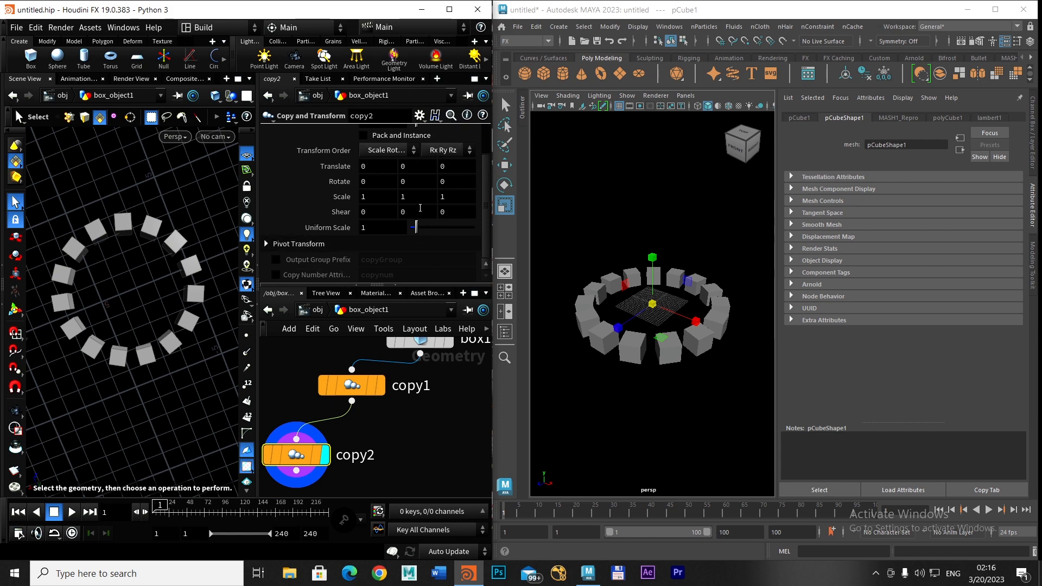
Set copy2's total number to 4 and its Y translate to 1.5 to stack spaced rings of boxes.
scroll(417, 202, "up", 2)
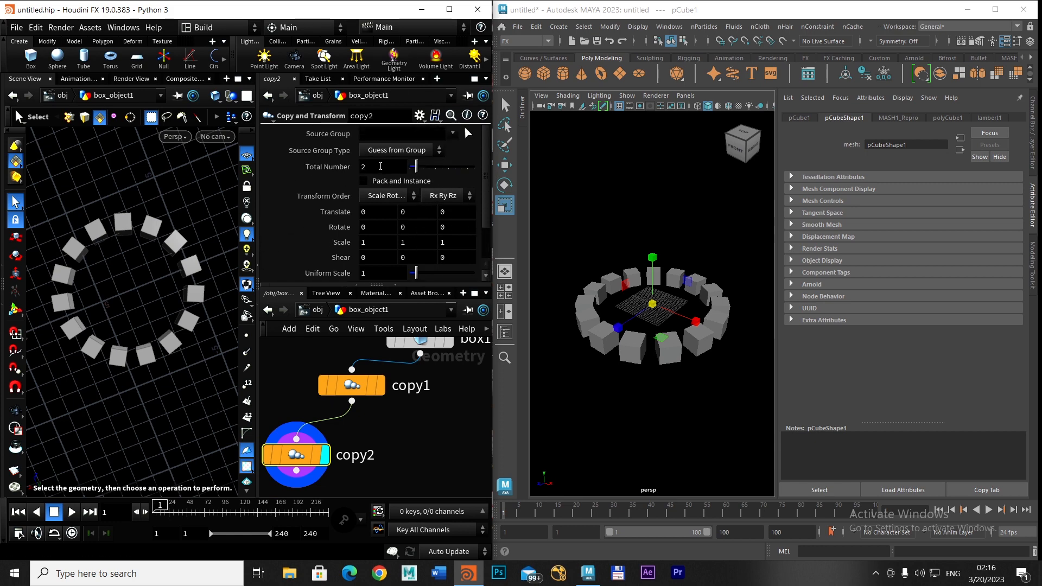
type("4")
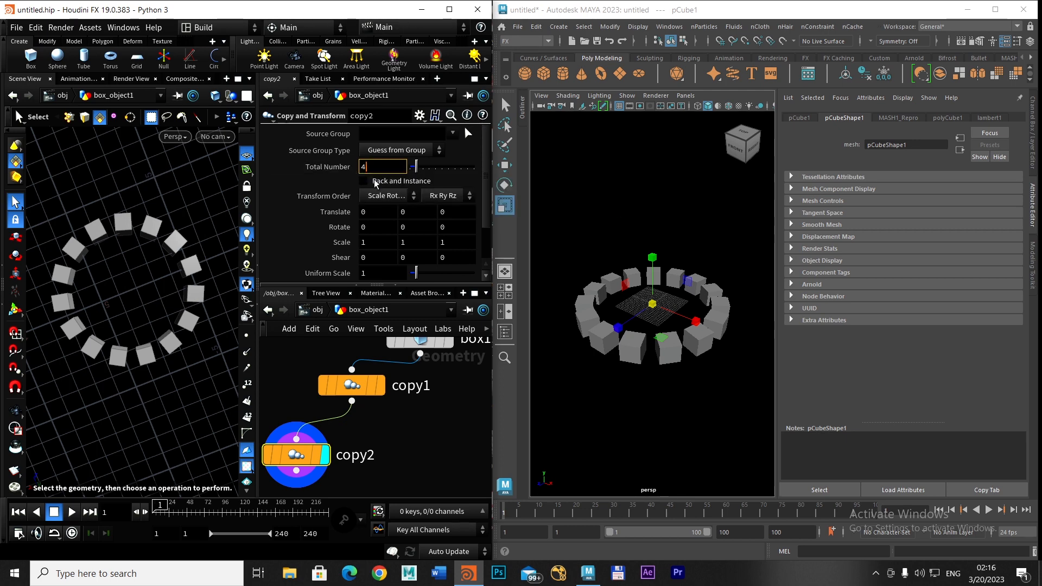
middle_click_drag(416, 214, 484, 206)
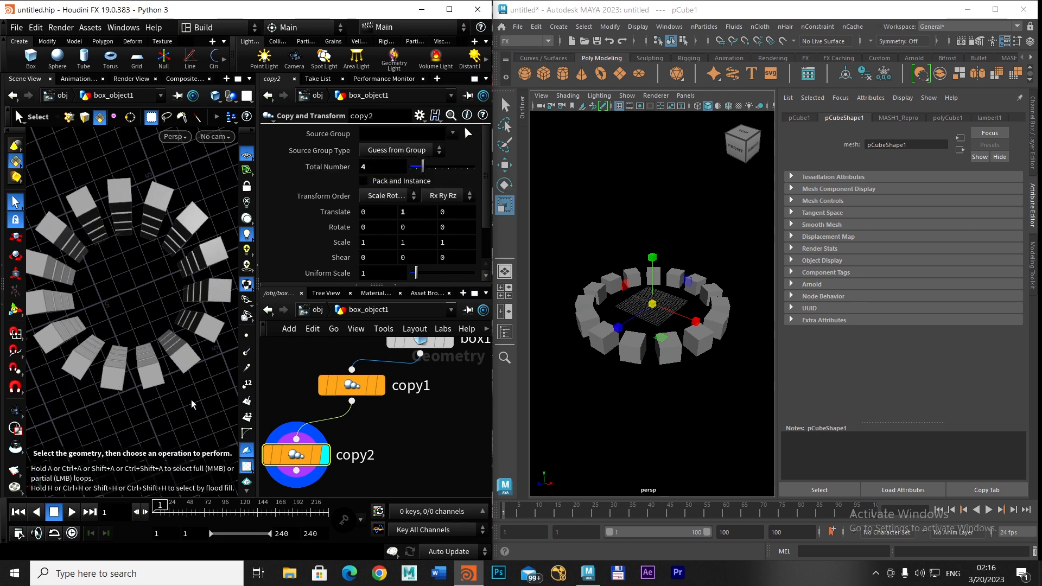
left_click_drag(152, 320, 144, 228, "alt")
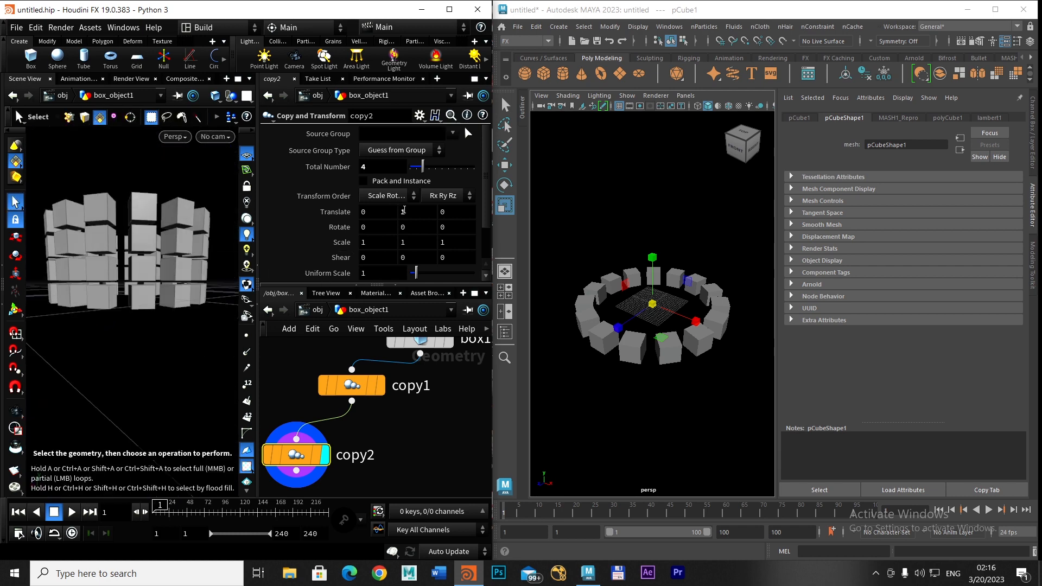
middle_click_drag(404, 210, 445, 207)
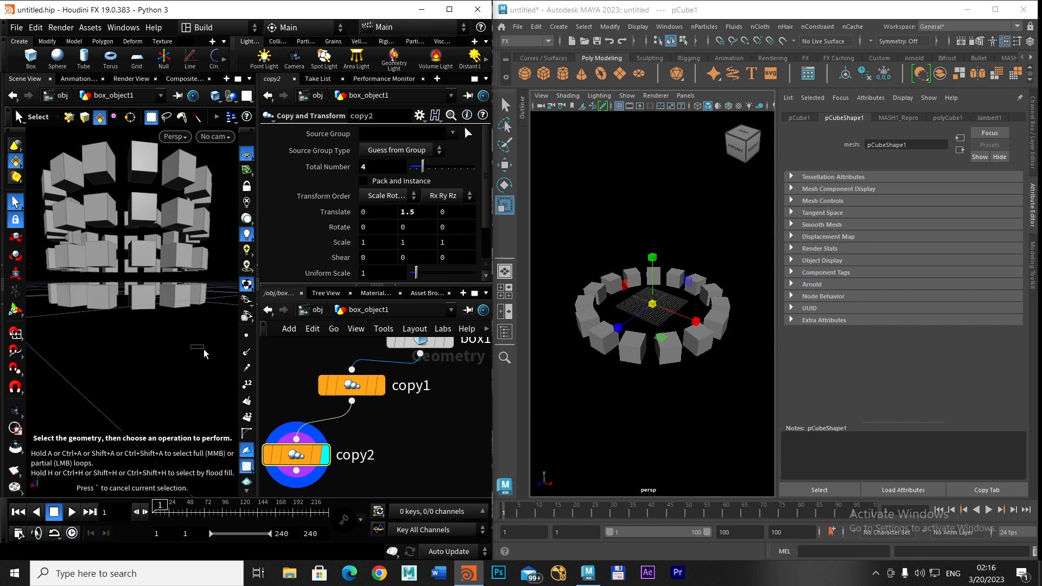
mouse_move(176, 345)
left_mouse_down("alt")
mouse_move(209, 353)
mouse_move(176, 353)
left_mouse_up("alt")
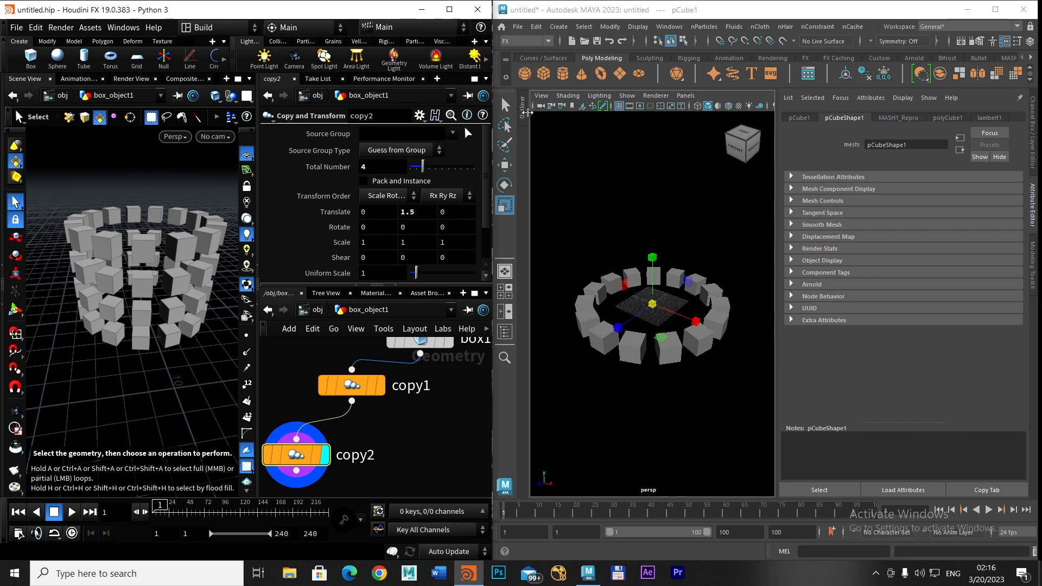
Switch to Maya, show the Outliner, maximize the Maya window and open the MASH Editor clear of the timeline.
left_click_drag(525, 116, 663, 117)
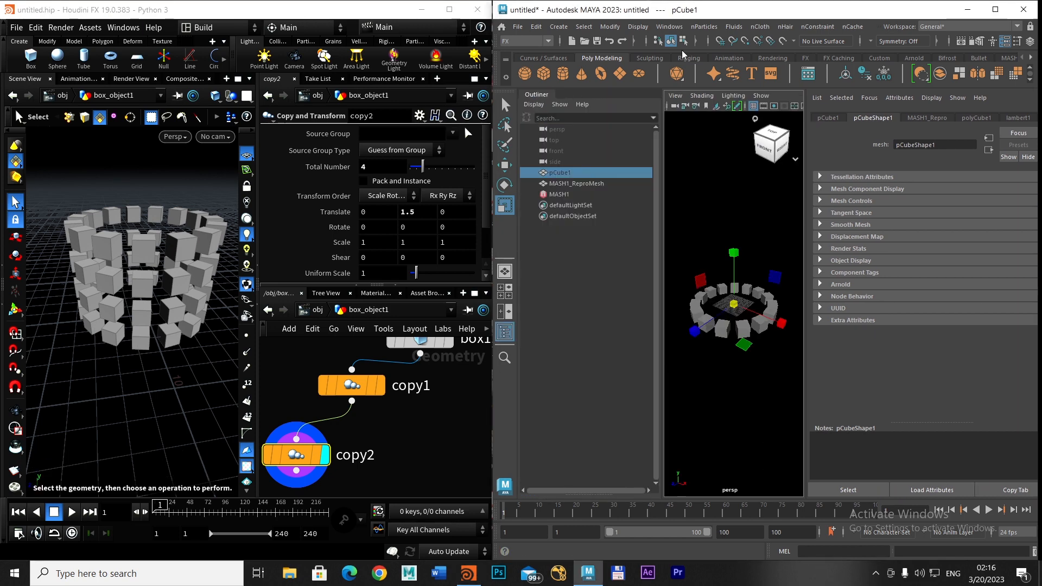
left_click(997, 10)
left_click(455, 25)
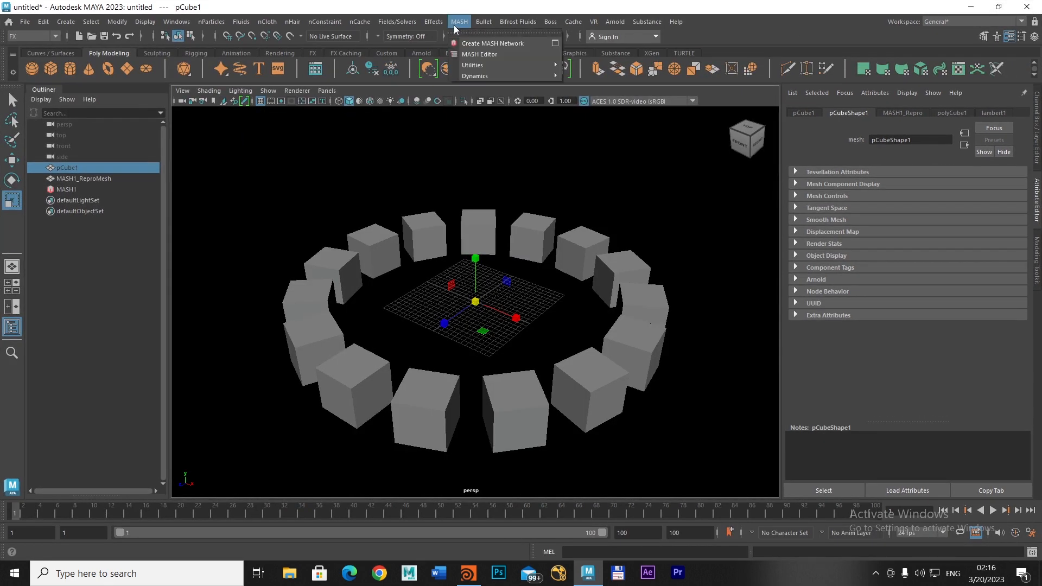
left_click(470, 55)
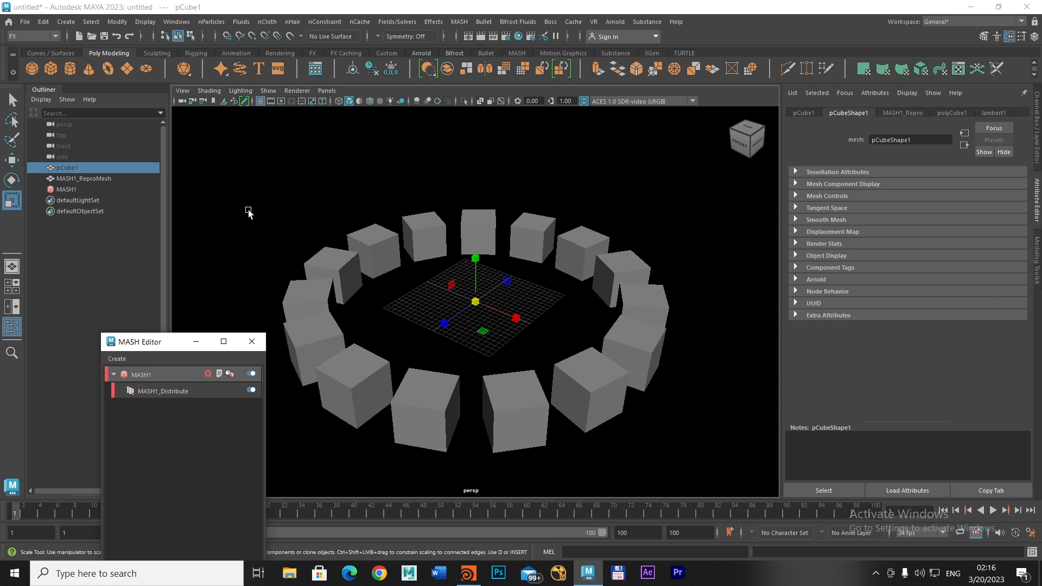
left_click(196, 341)
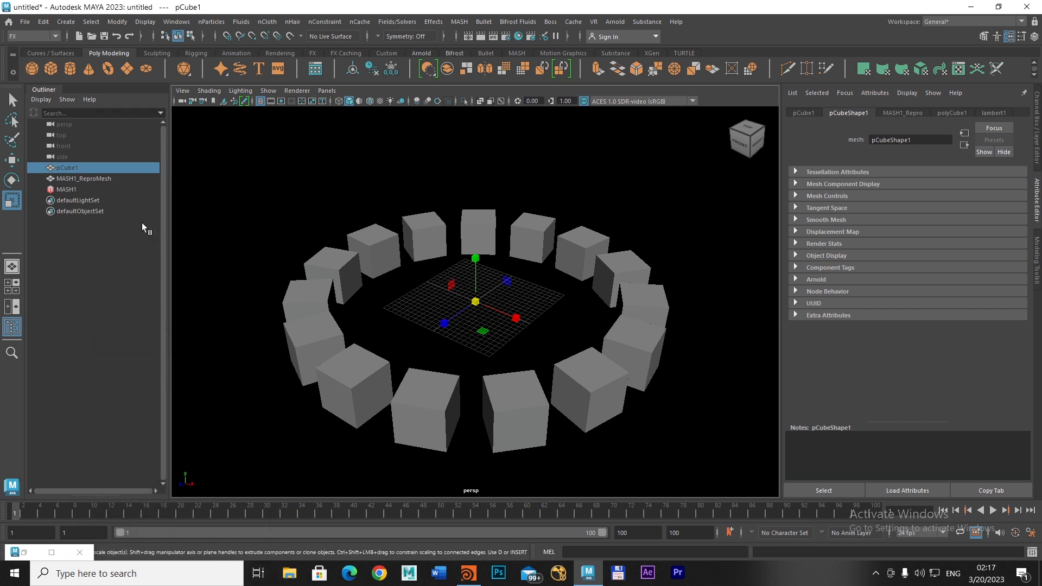
left_click(459, 22)
left_click(470, 55)
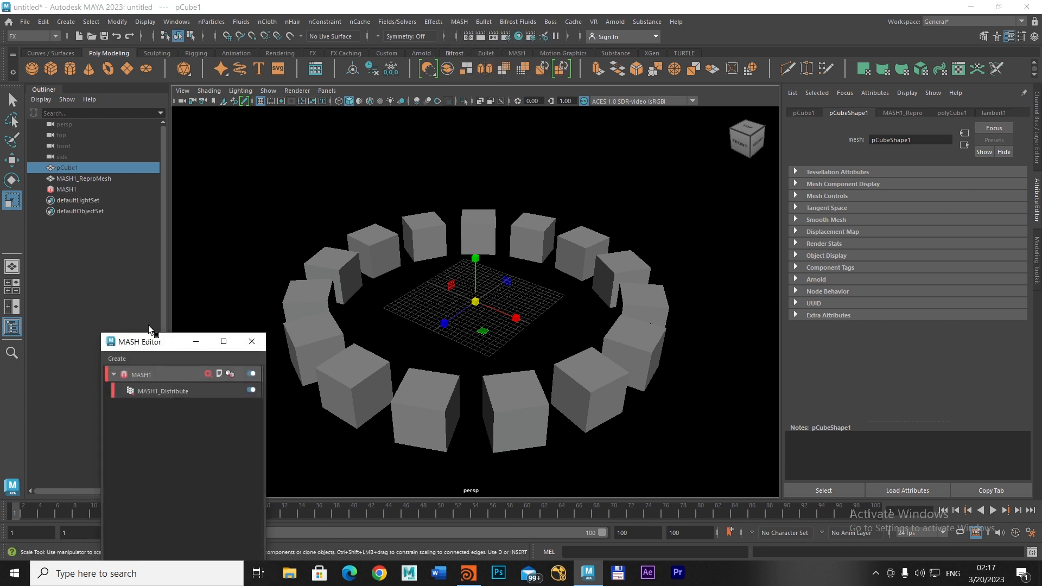
left_click_drag(158, 347, 171, 207)
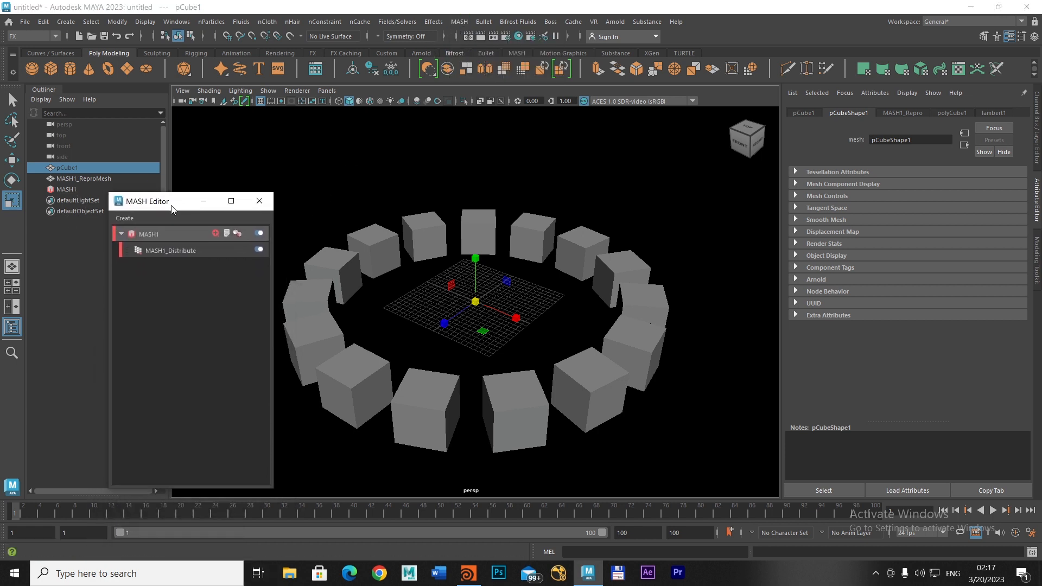
Add a Replicator node to the MASH1 network and set its replicants to 4.
left_click(216, 233)
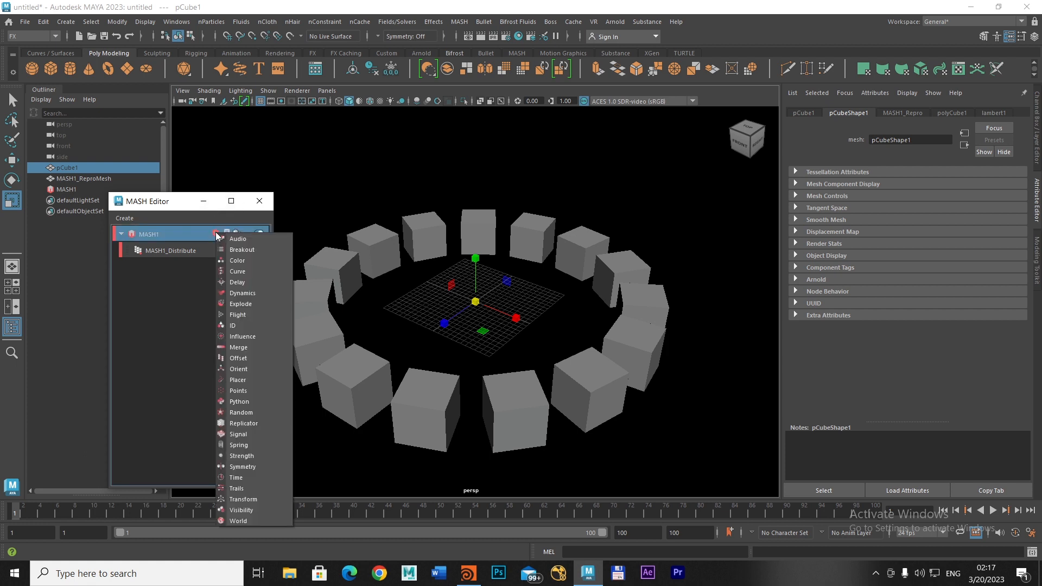
left_click(249, 423)
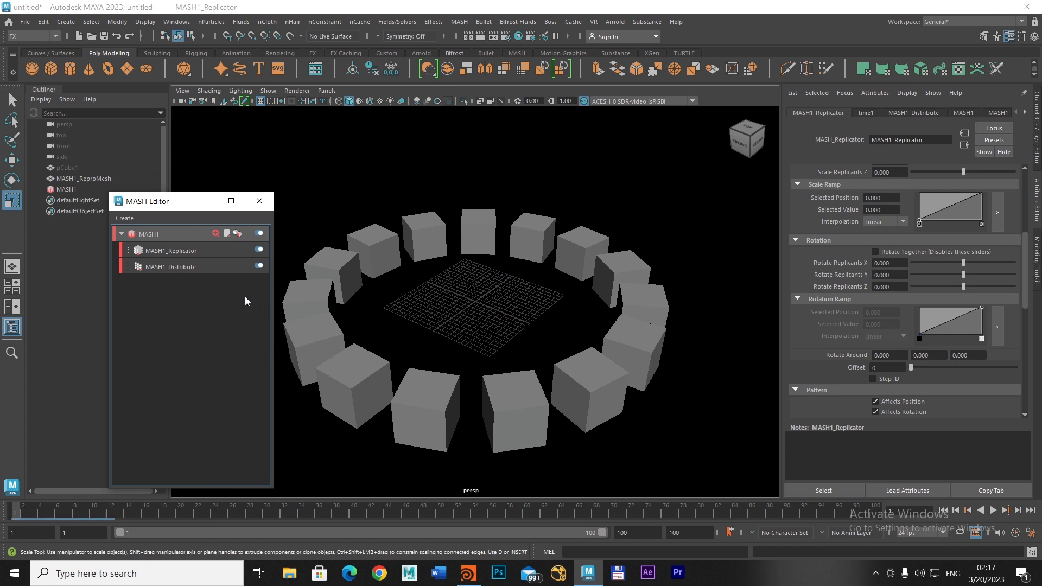
scroll(1005, 239, "up", 2)
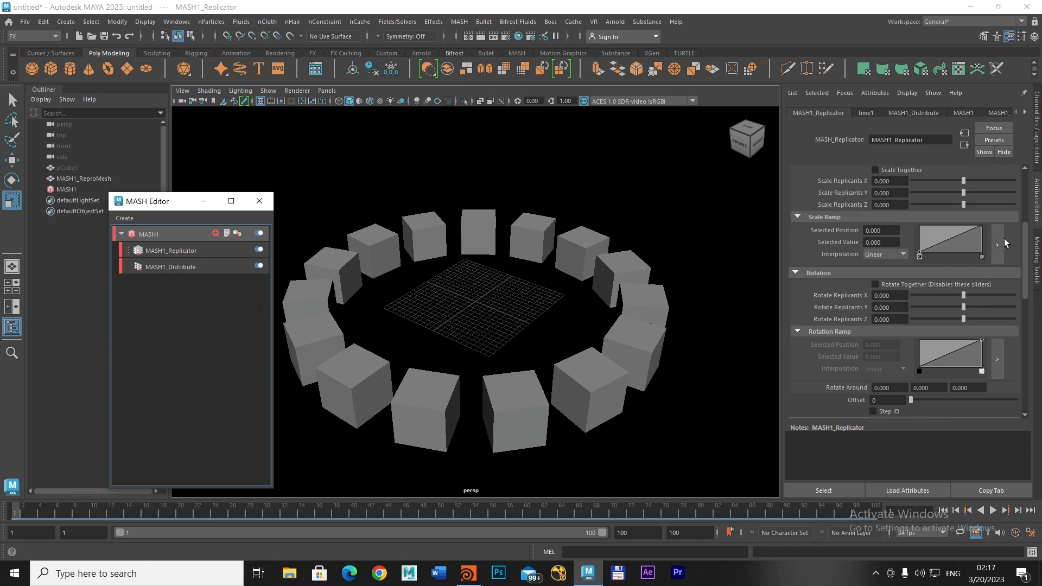
scroll(1004, 239, "up", 5)
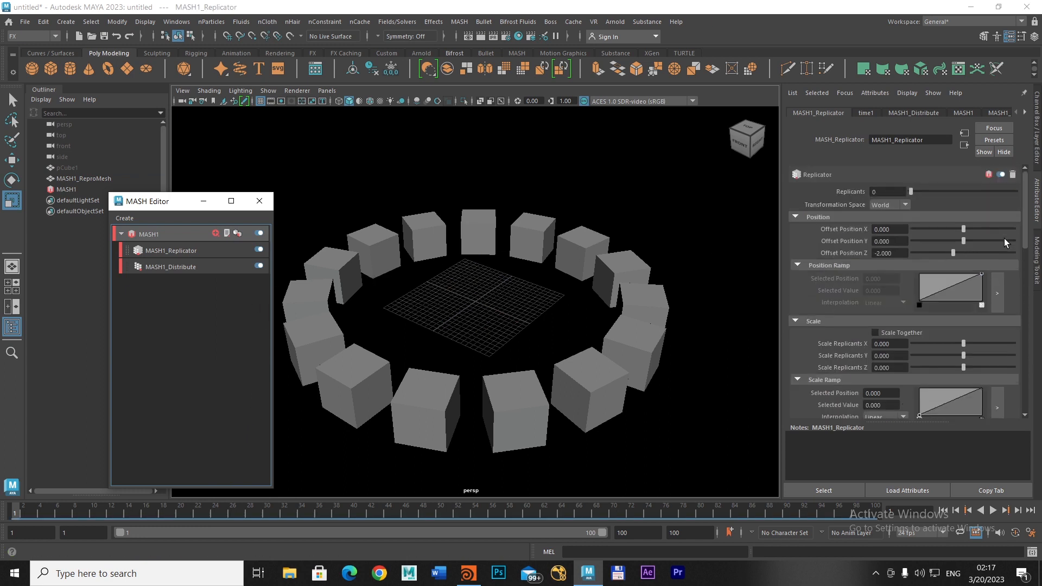
left_click(889, 192)
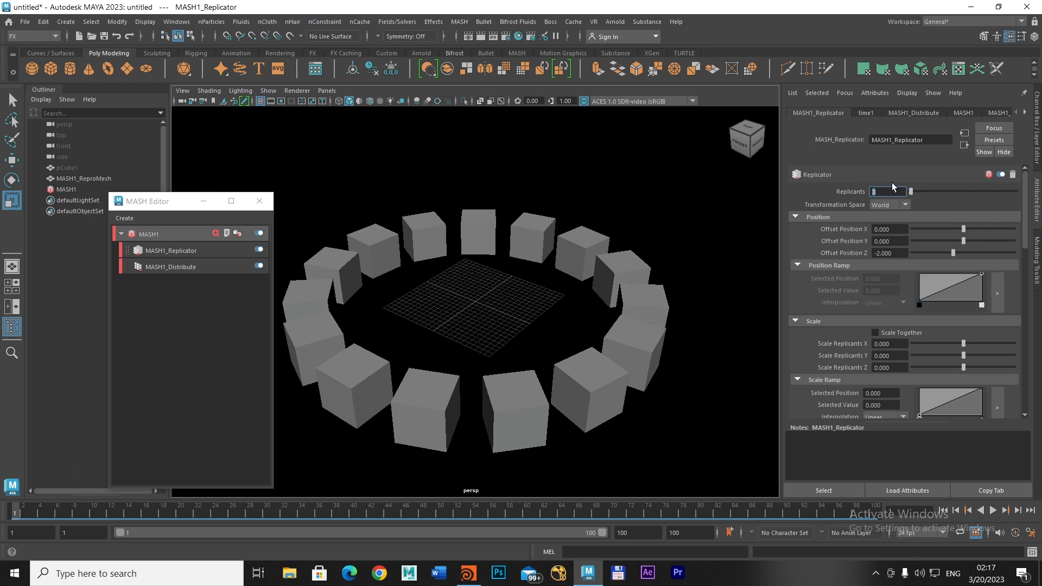
key("Return")
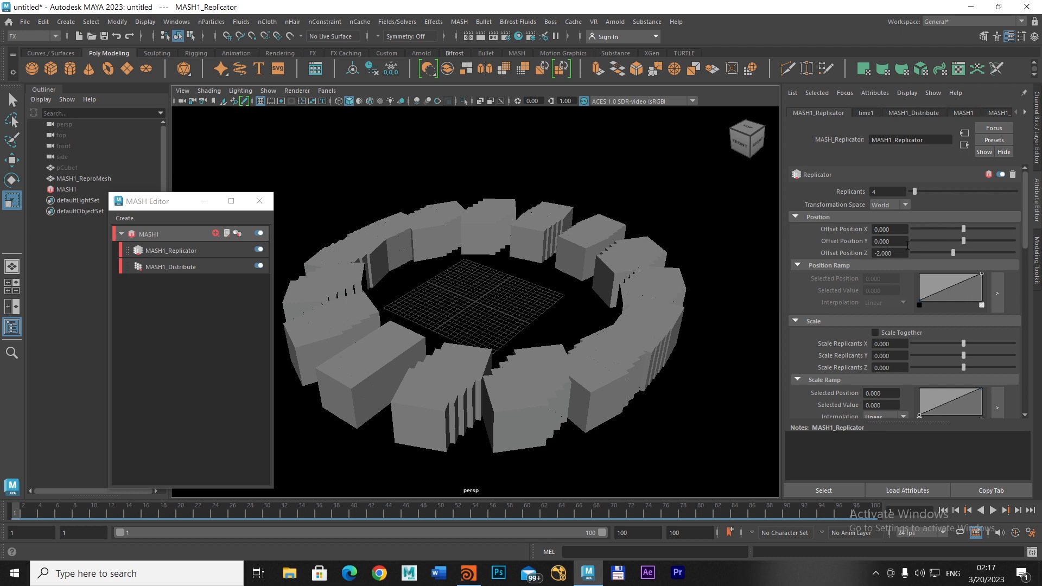
Set the Replicator's Offset Position Z to 0 and Offset Position Y to 10 to stack the rings vertically.
left_click_drag(894, 251, 865, 250)
key("Return")
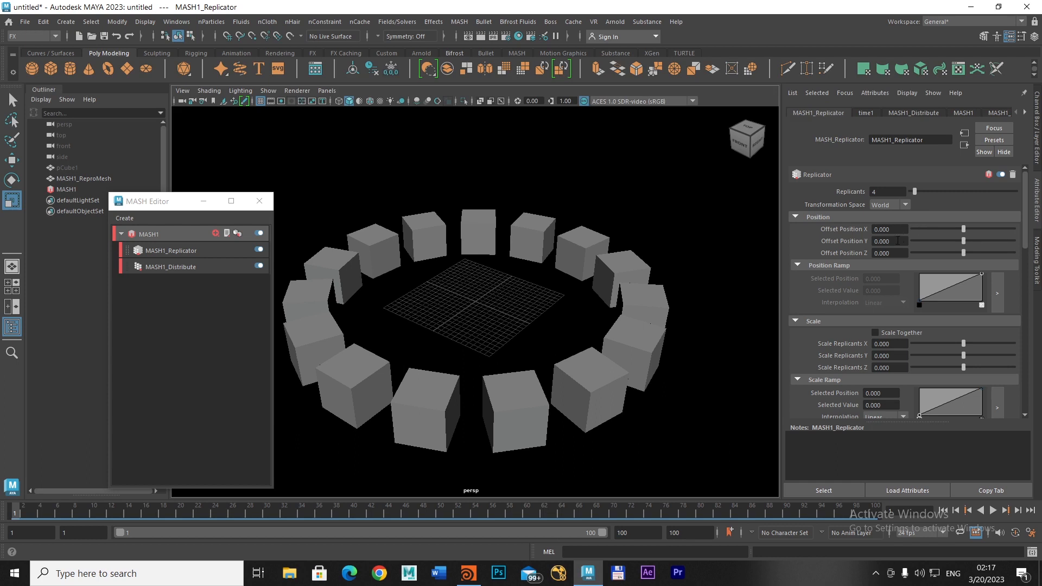
left_click_drag(900, 240, 866, 240)
type("10")
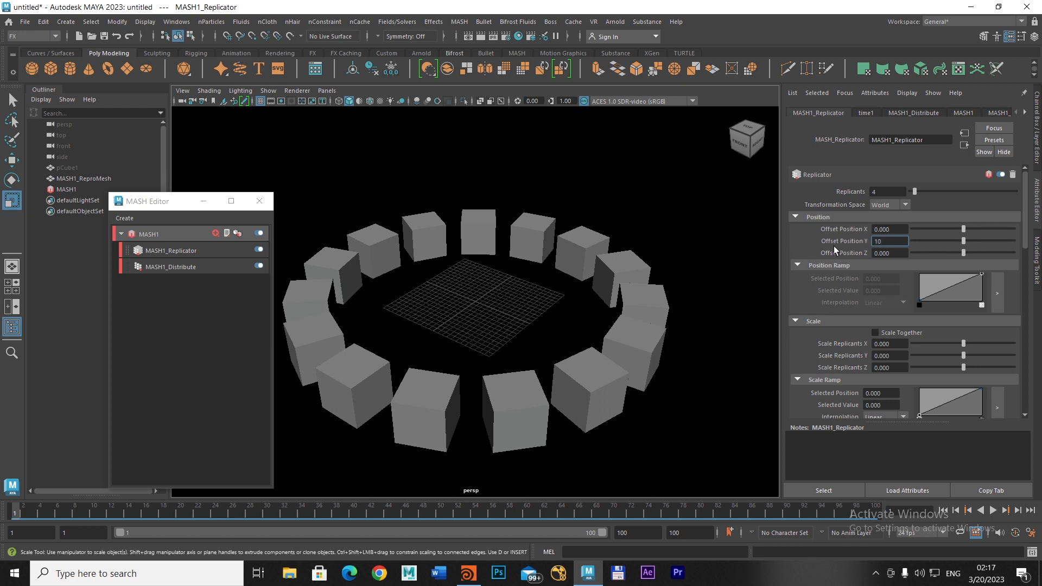
key("Return")
right_click_drag(693, 267, 451, 233, "alt")
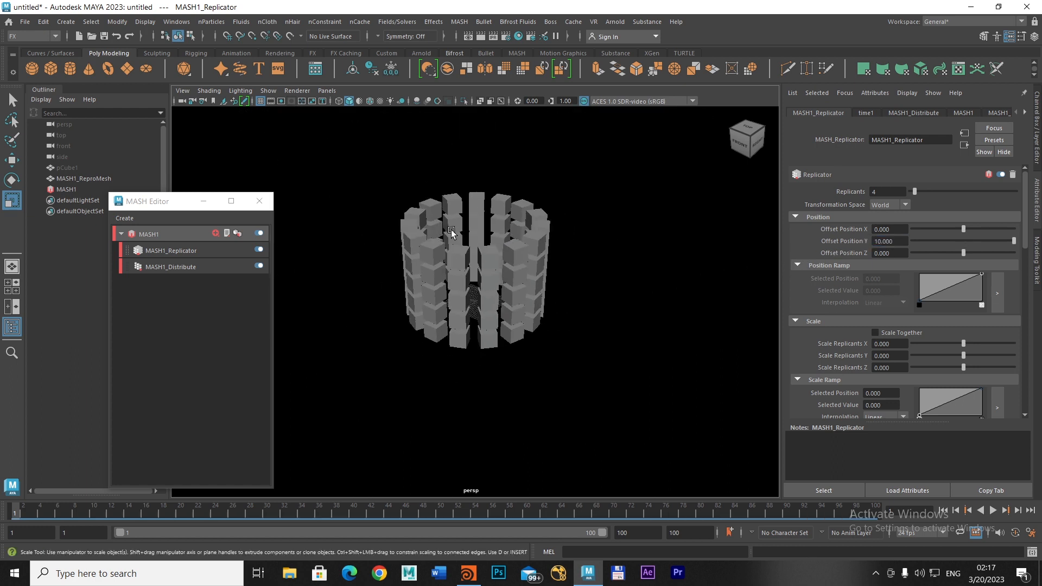
left_click_drag(451, 233, 563, 251, "alt")
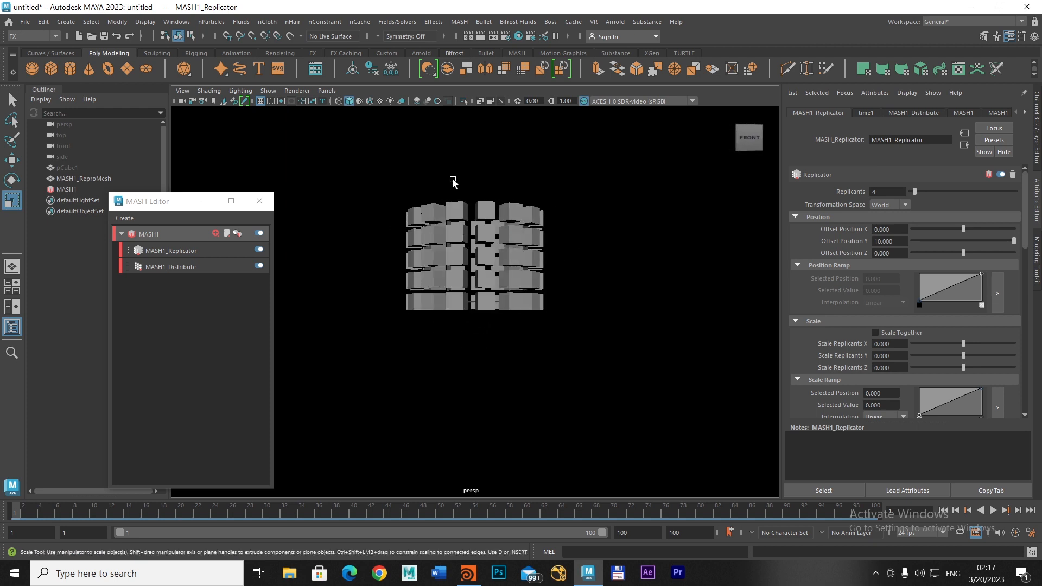
Close the MASH Editor, restore Maya beside Houdini at full height, and hide the Outliner and Attribute Editor to compare both stacks.
left_click(260, 201)
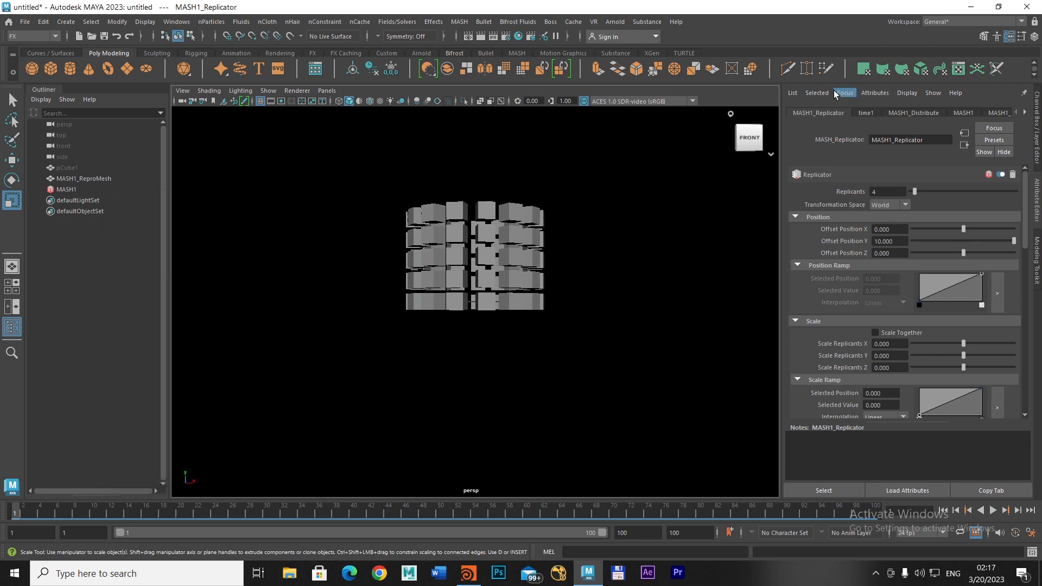
left_click(998, 6)
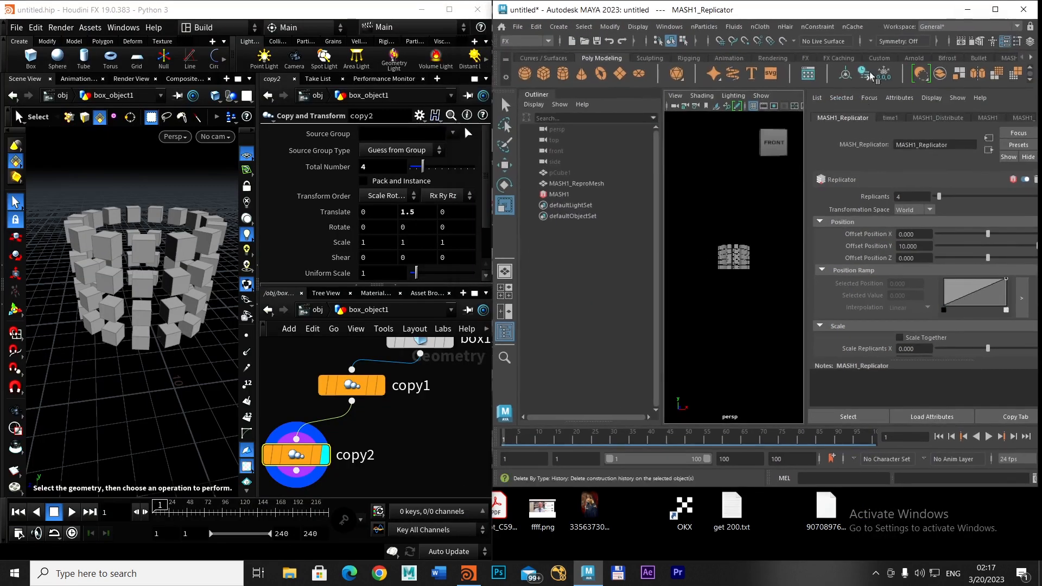
mouse_move(755, 487)
left_mouse_down()
mouse_move(755, 559)
mouse_move(744, 492)
left_mouse_up()
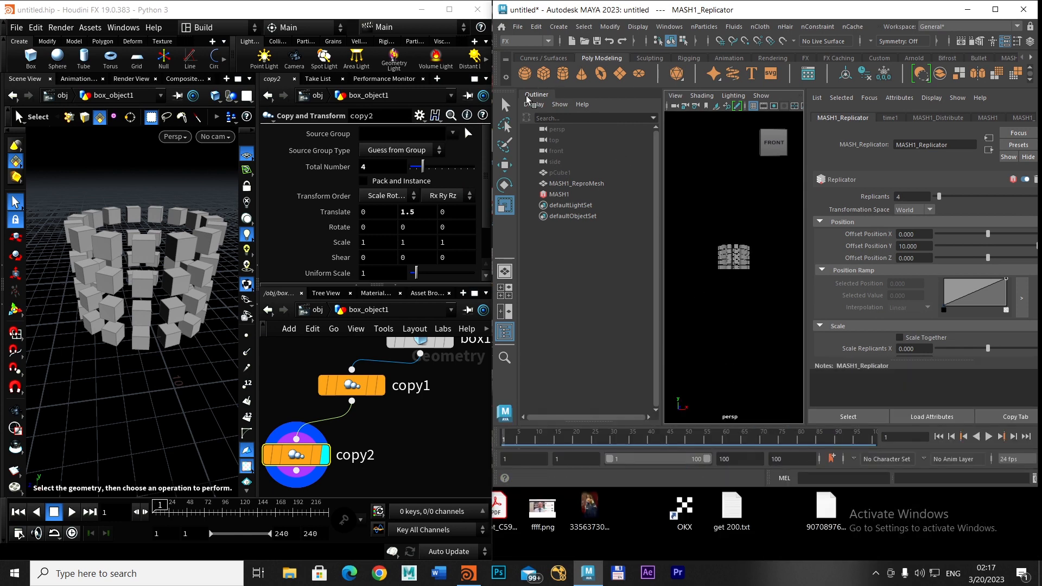
left_click_drag(638, 489, 632, 556)
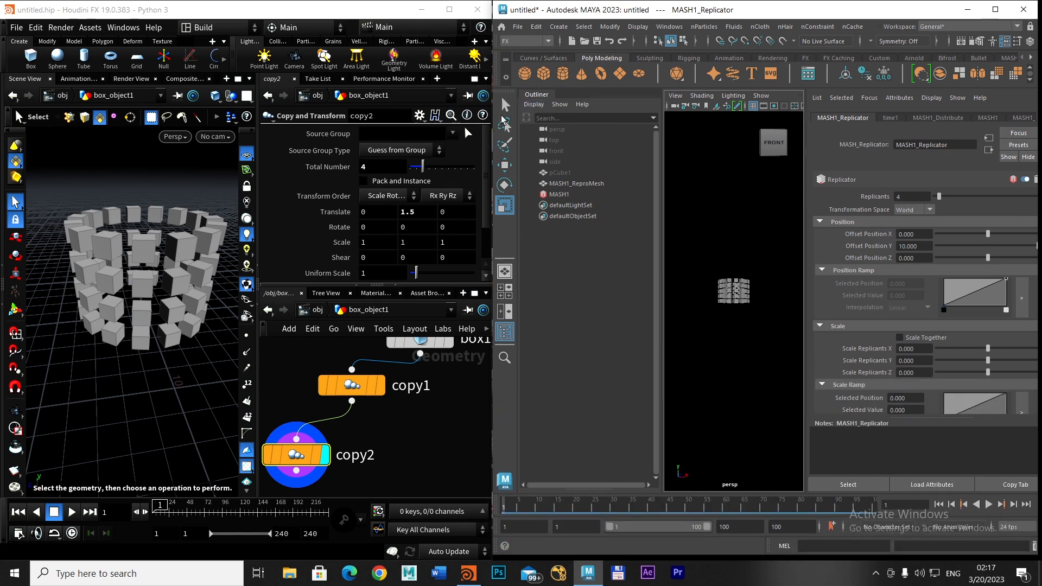
left_click(541, 95)
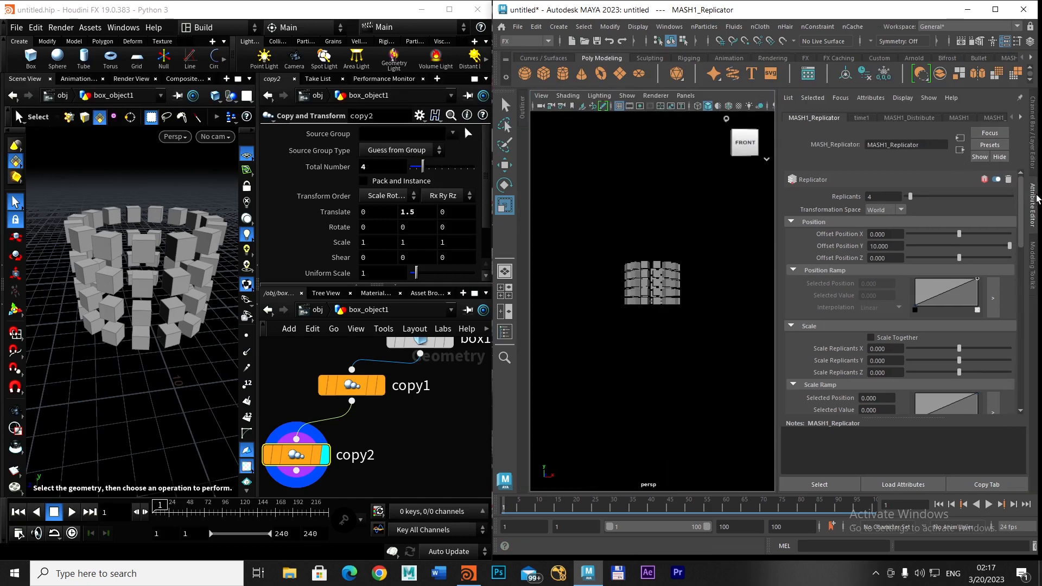
left_click(1032, 198)
left_click_drag(840, 320, 934, 341, "alt")
left_click_drag(178, 362, 220, 359)
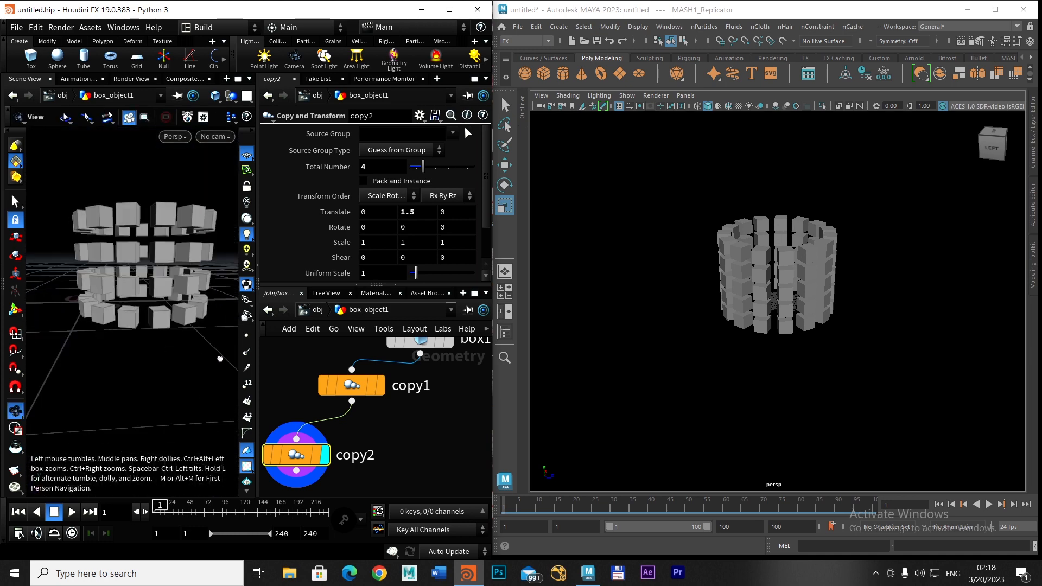
key("s")
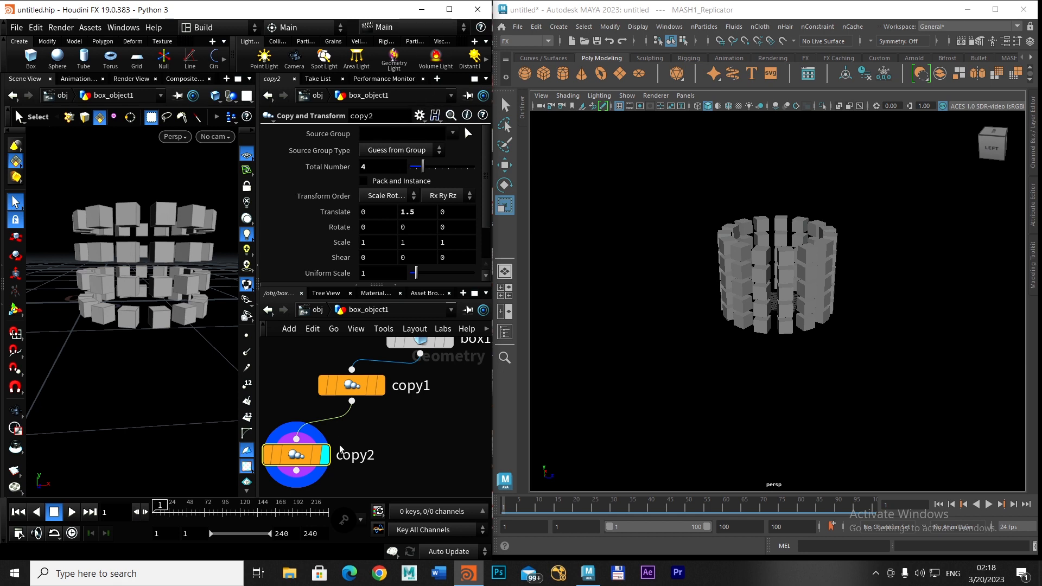
In Houdini, add a third Copy and Transform node below copy2, fed by copy2, and make it the displayed node.
middle_click_drag(380, 435, 406, 392)
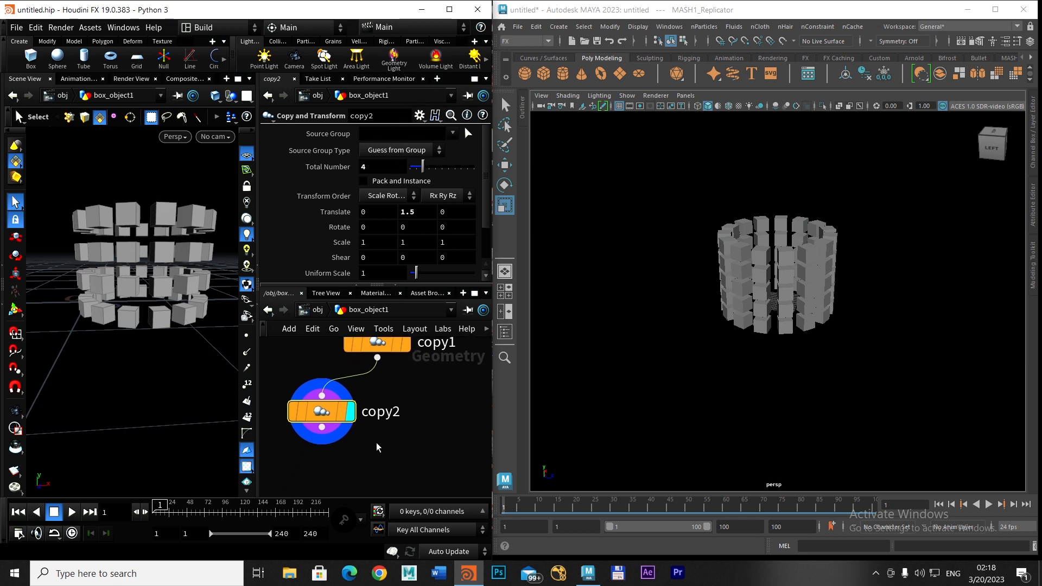
key("Tab")
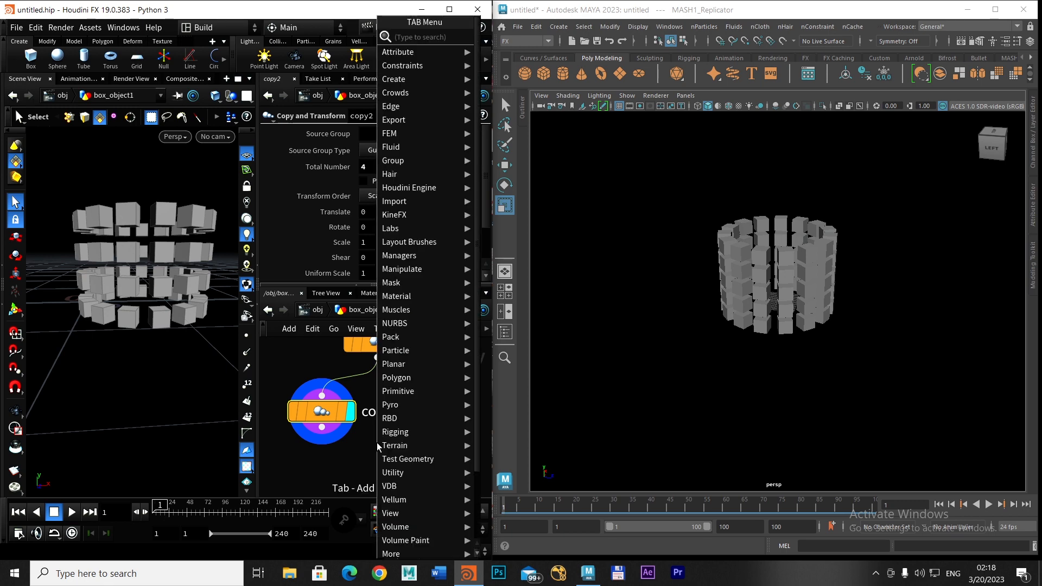
type("cop")
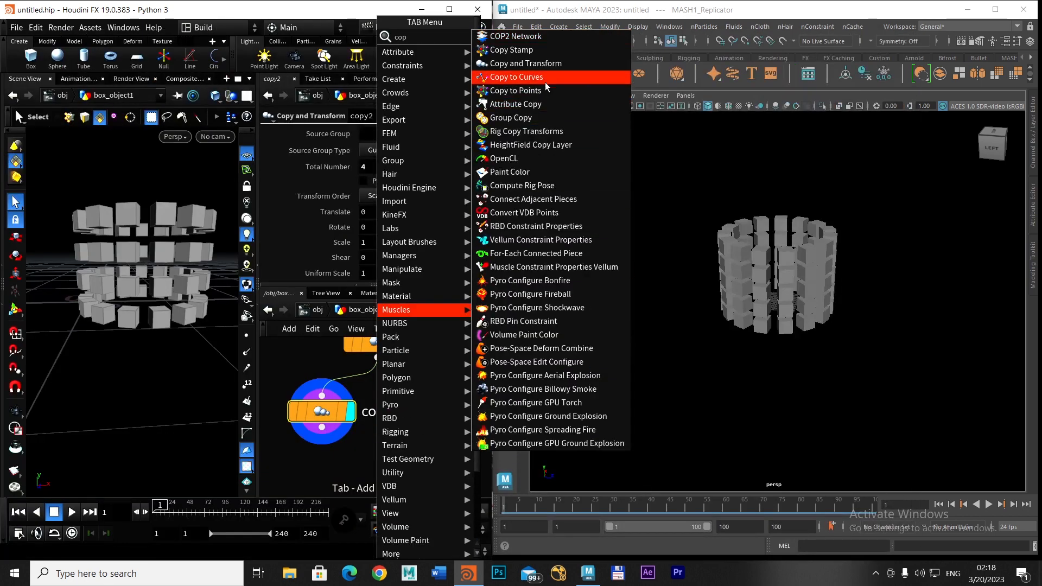
left_click(552, 63)
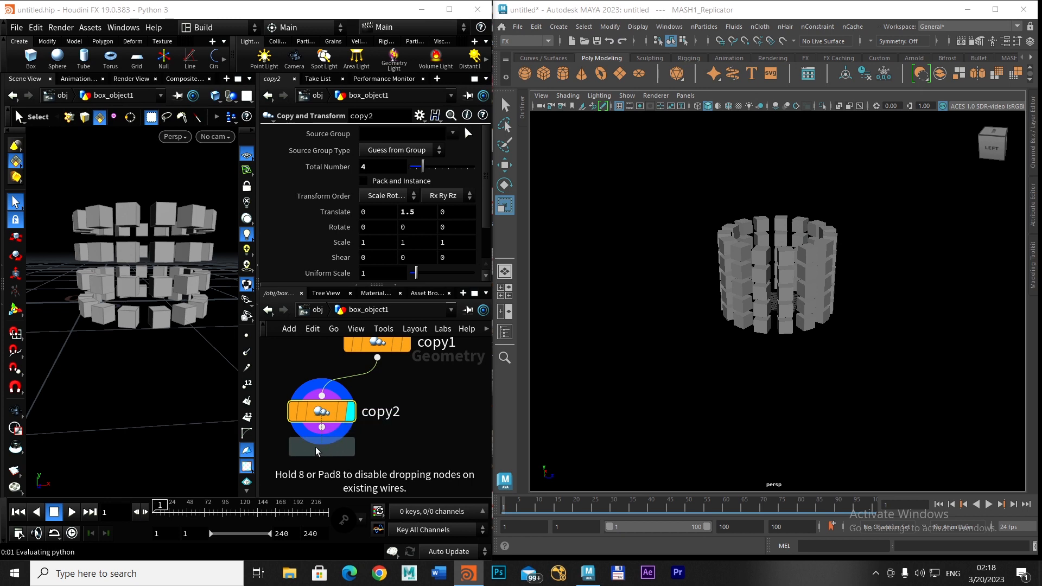
left_click(307, 456)
left_click_drag(322, 411, 331, 401)
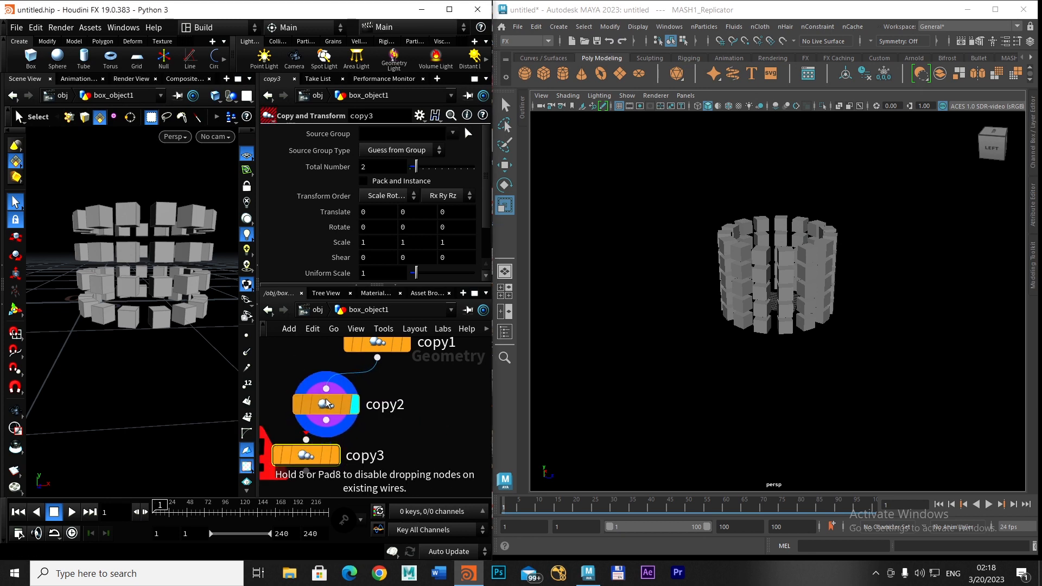
left_click(335, 456)
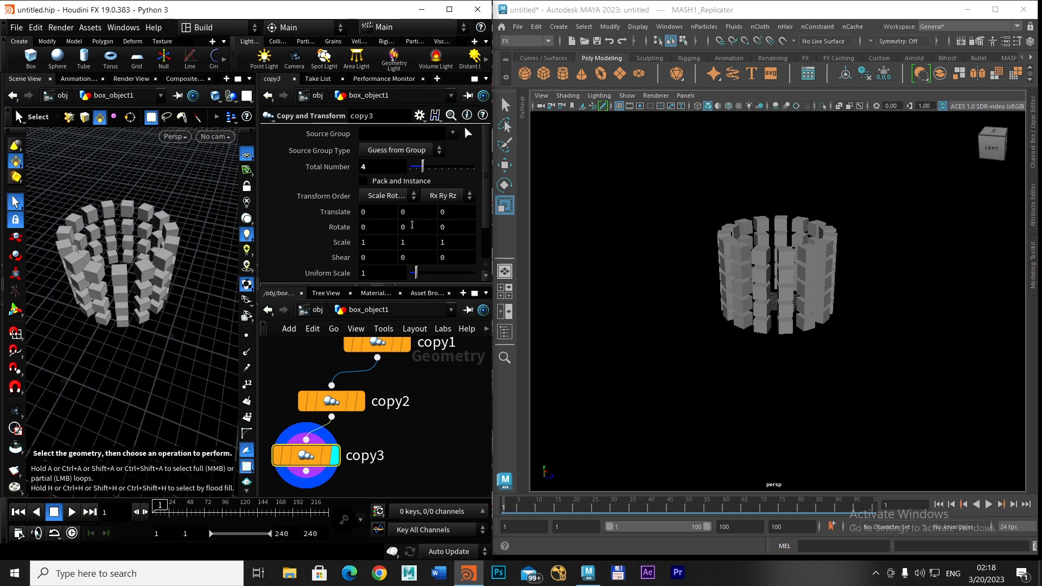
Try a Y rotation of 85 on the copy3 node, and reset it to 0.
left_click(406, 224)
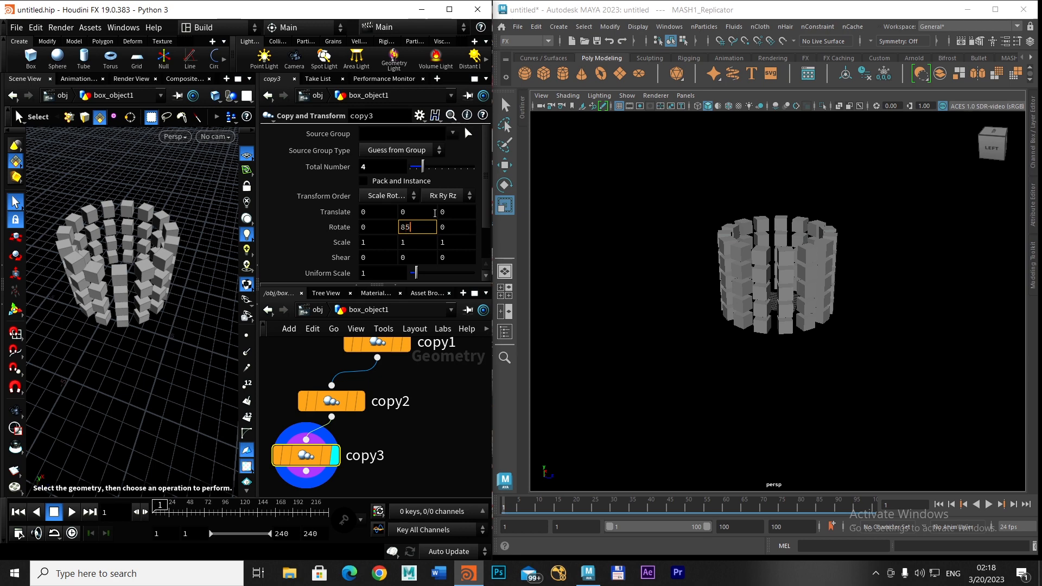
key("Return")
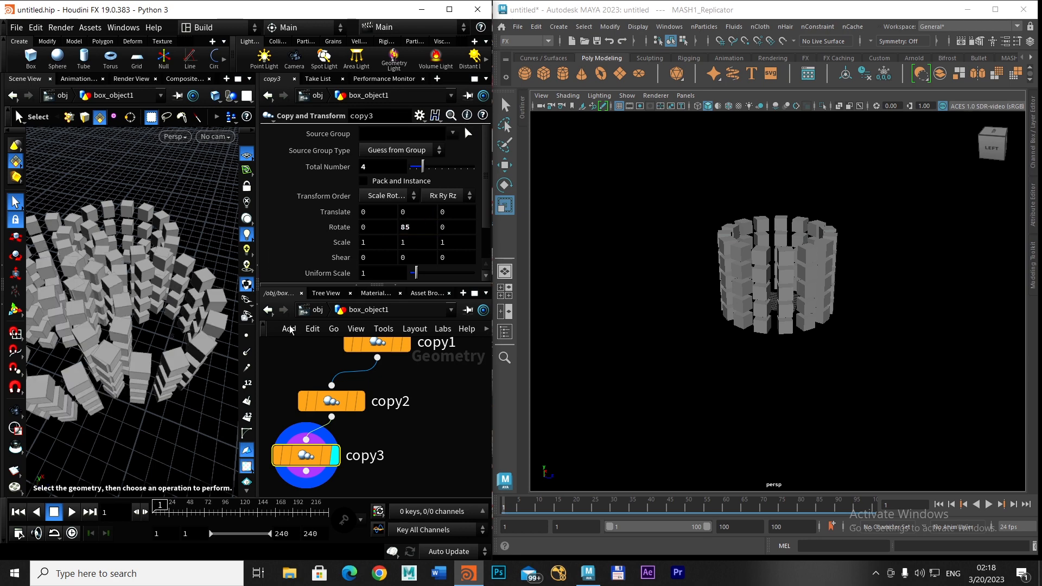
key("Escape")
left_click_drag(214, 324, 161, 309)
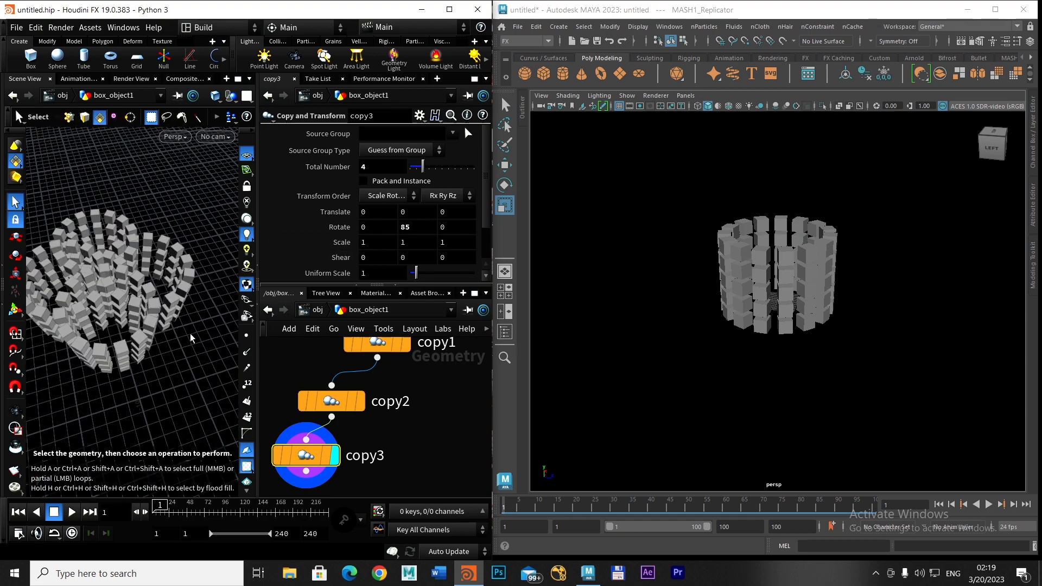
left_click_drag(190, 338, 244, 316, "alt")
middle_click_drag(217, 329, 239, 310, "alt")
left_click_drag(433, 227, 392, 227)
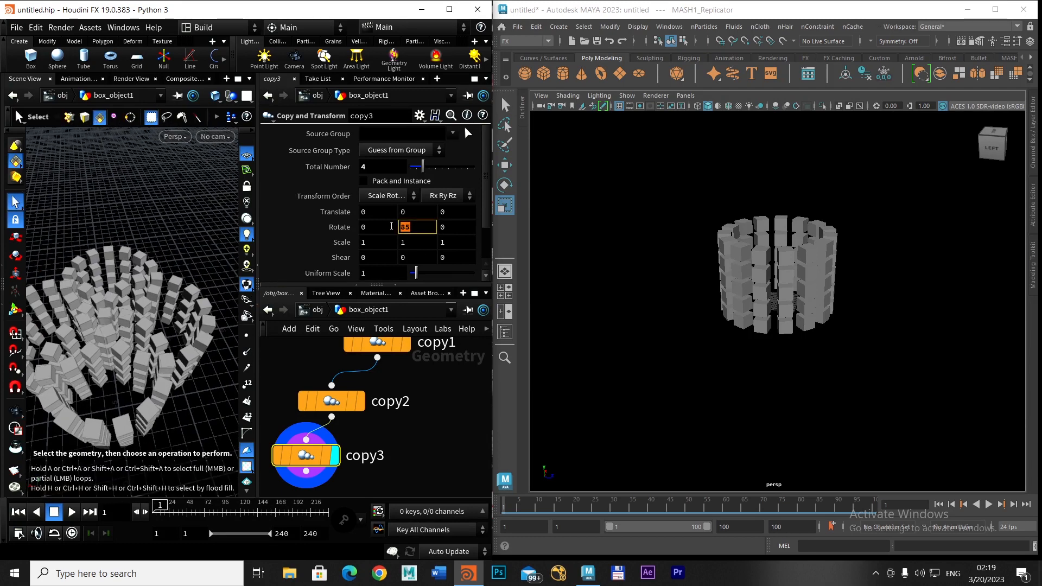
type("0")
key("Return")
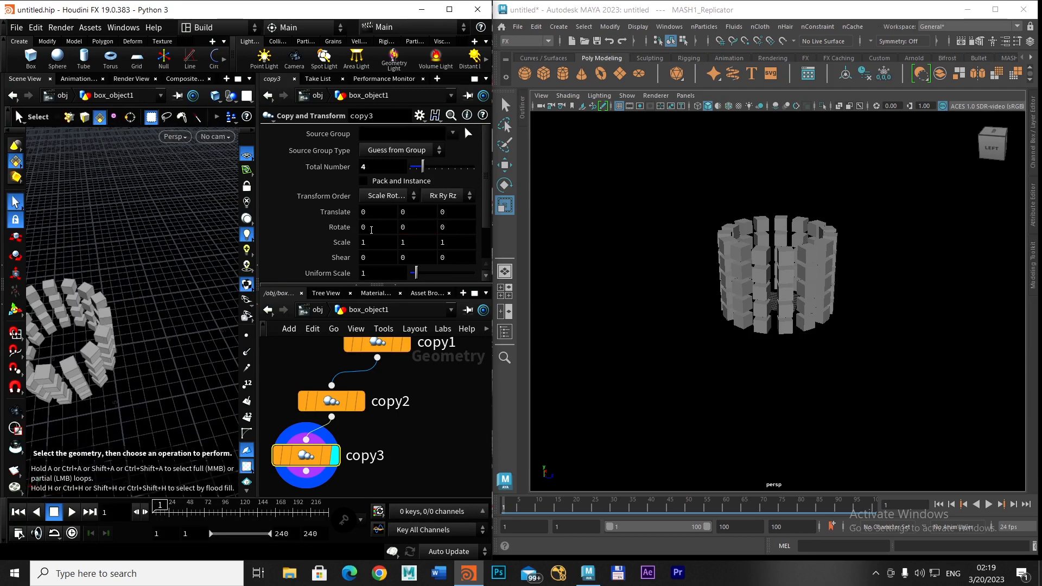
Set the X rotation of the copy3 node to 85.
left_click(371, 228)
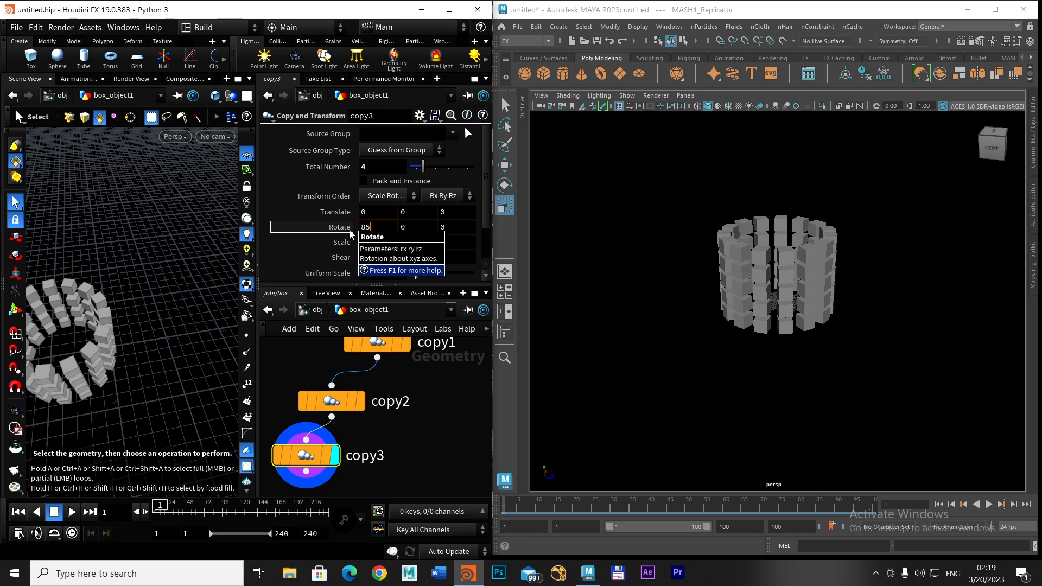
key("Return")
middle_click_drag(162, 314, 244, 220, "alt")
scroll(393, 246, "down", 1)
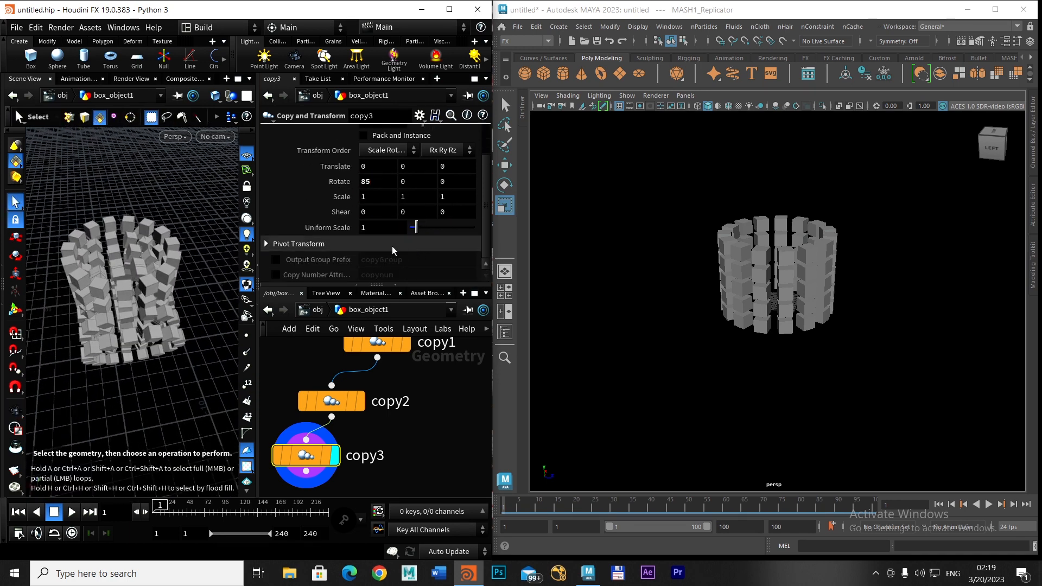
Expand copy3's Pivot Transform settings, try a Pivot Translate X of 19, and reset it to 0.
left_click(266, 244)
scroll(359, 249, "down", 1)
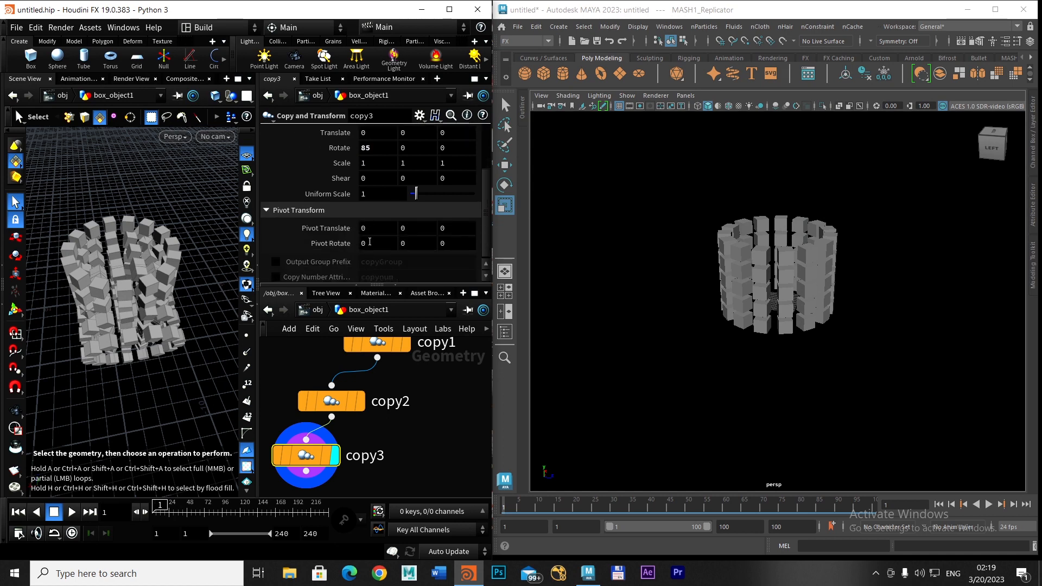
left_click_drag(198, 318, 248, 277, "alt")
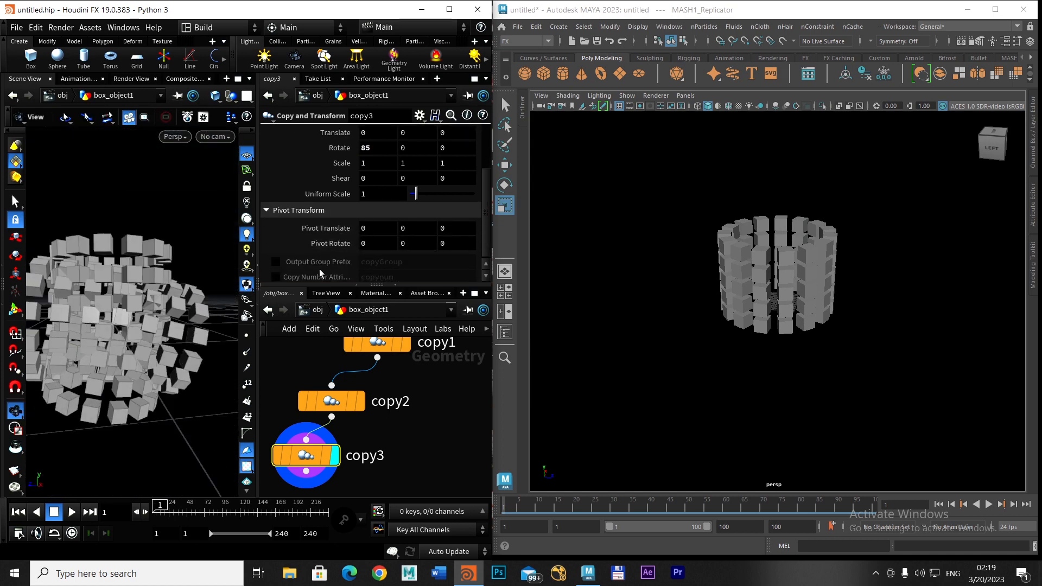
middle_click_drag(365, 235, 486, 216)
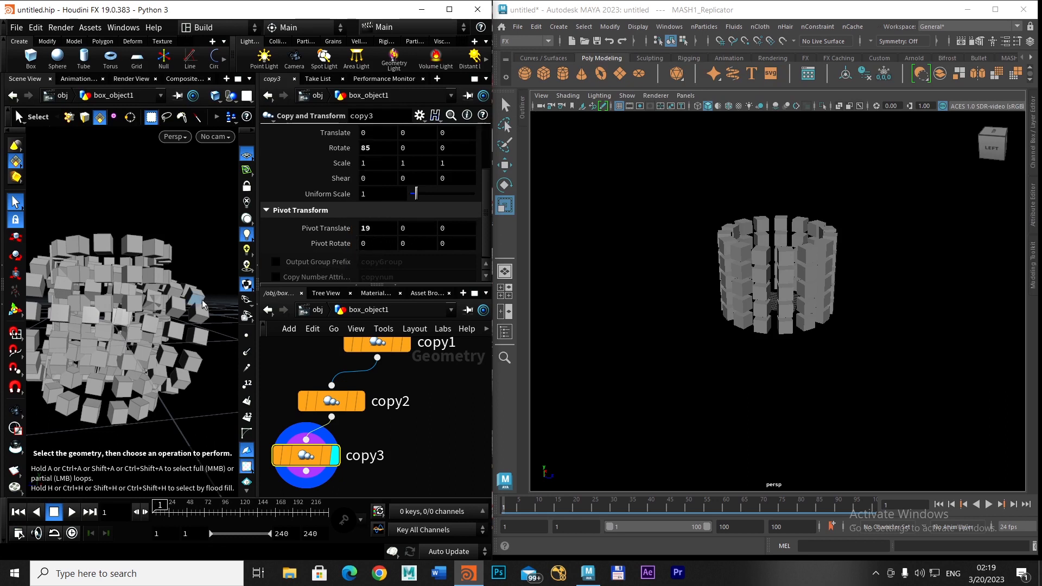
right_click_drag(195, 297, 152, 304, "alt")
left_click_drag(152, 304, 185, 323, "alt")
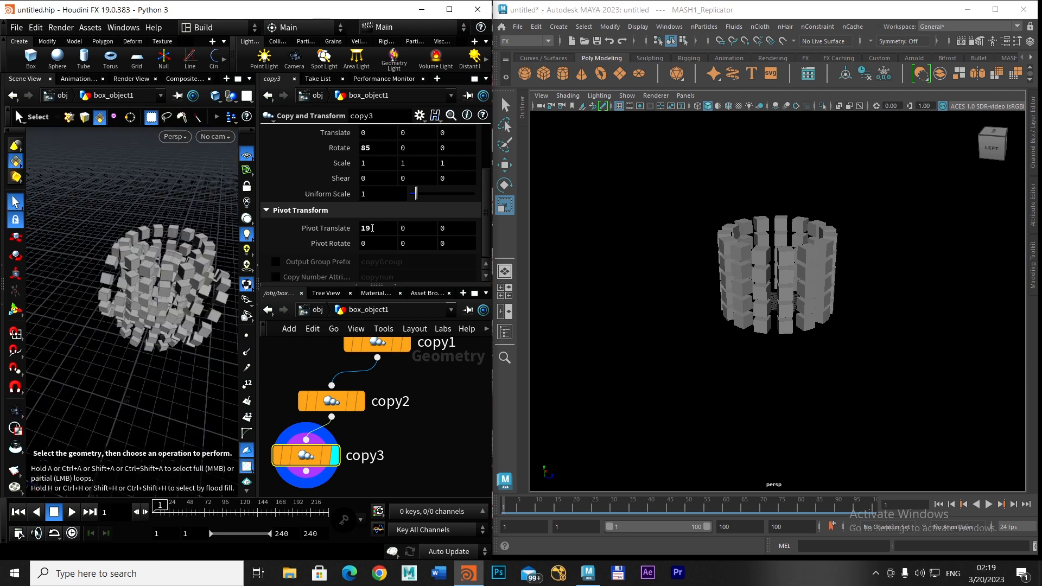
left_click_drag(369, 230, 330, 234)
type("0")
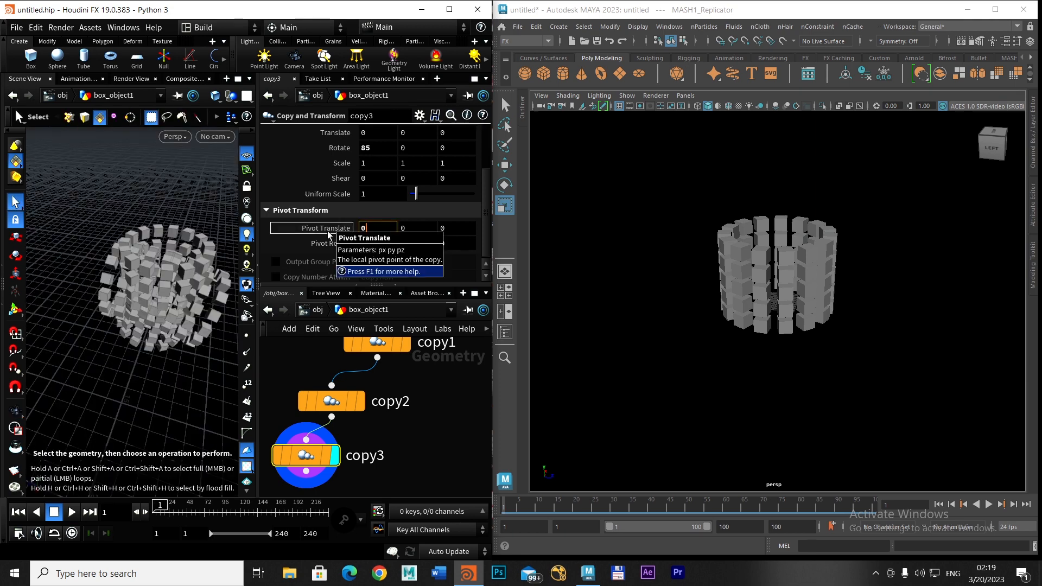
key("Return")
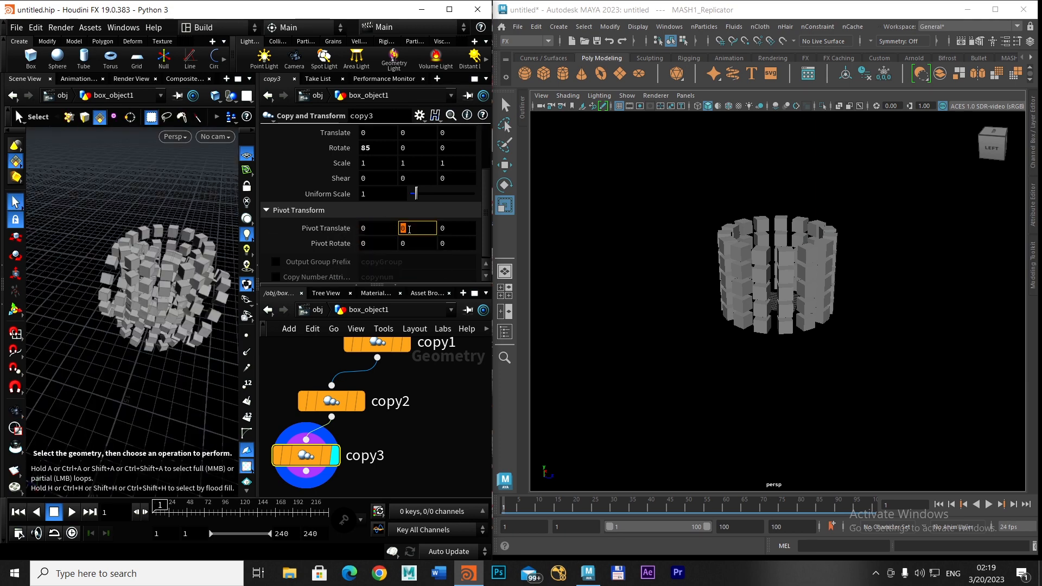
Lower copy3's Pivot Translate Y to -4.7 so the copied stacks spread around an offset pivot.
middle_click_drag(403, 228, 325, 238)
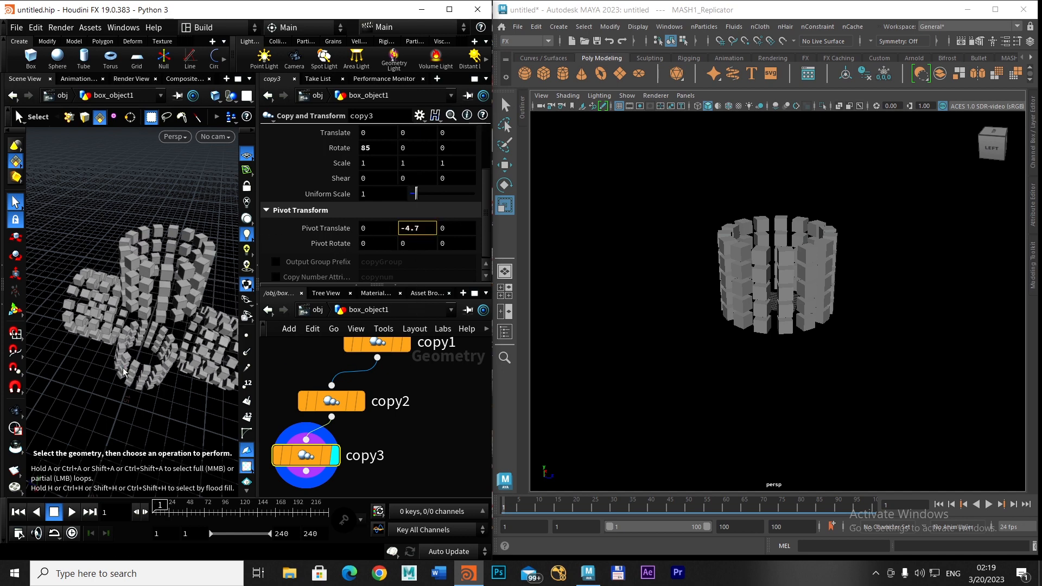
key("Escape")
left_click_drag(135, 350, 200, 326)
key("s")
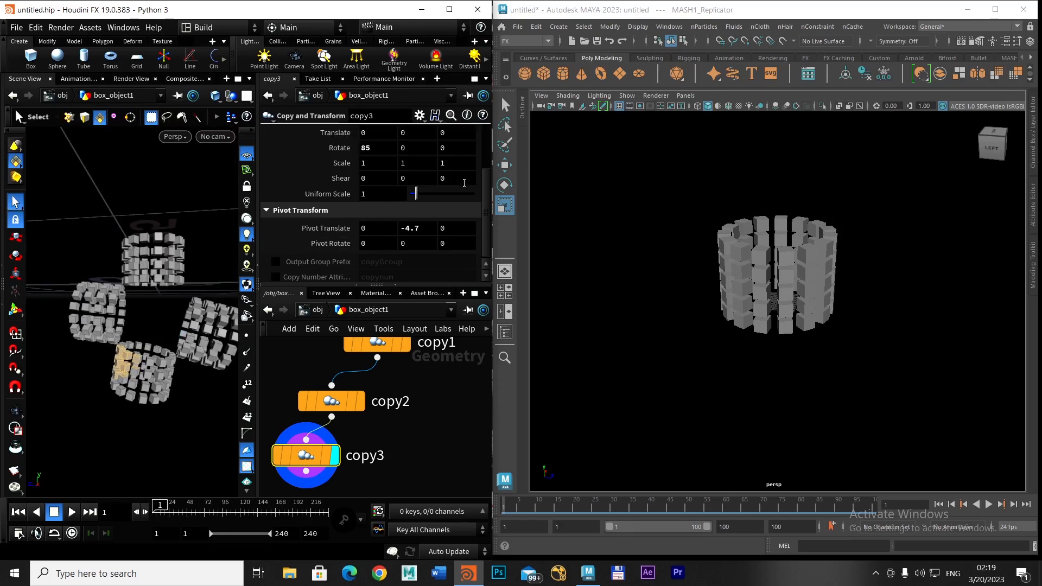
Set the Total Number of copies on the copy3 node to 5.
scroll(476, 142, "up", 3)
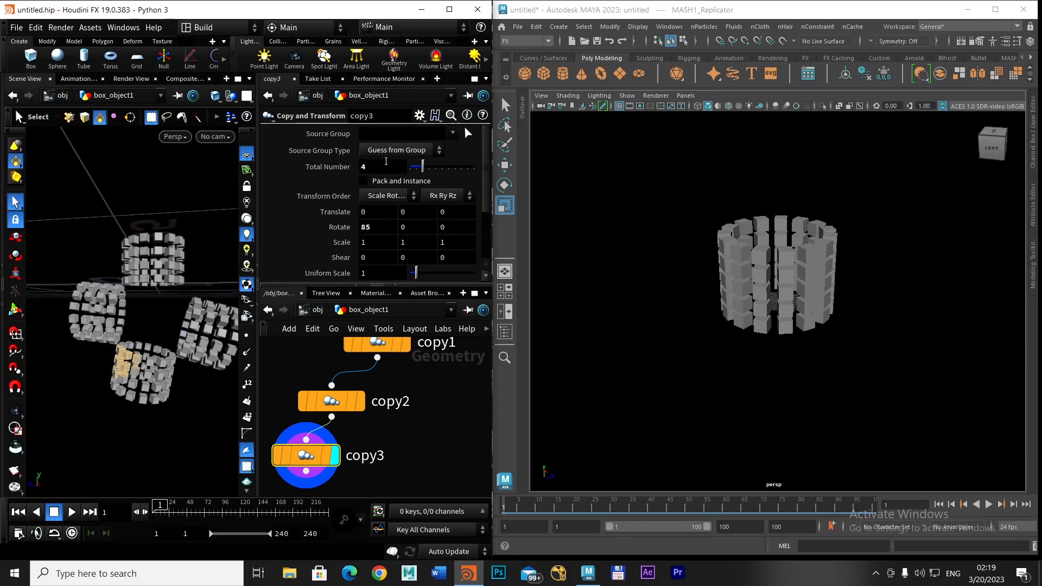
key("Return")
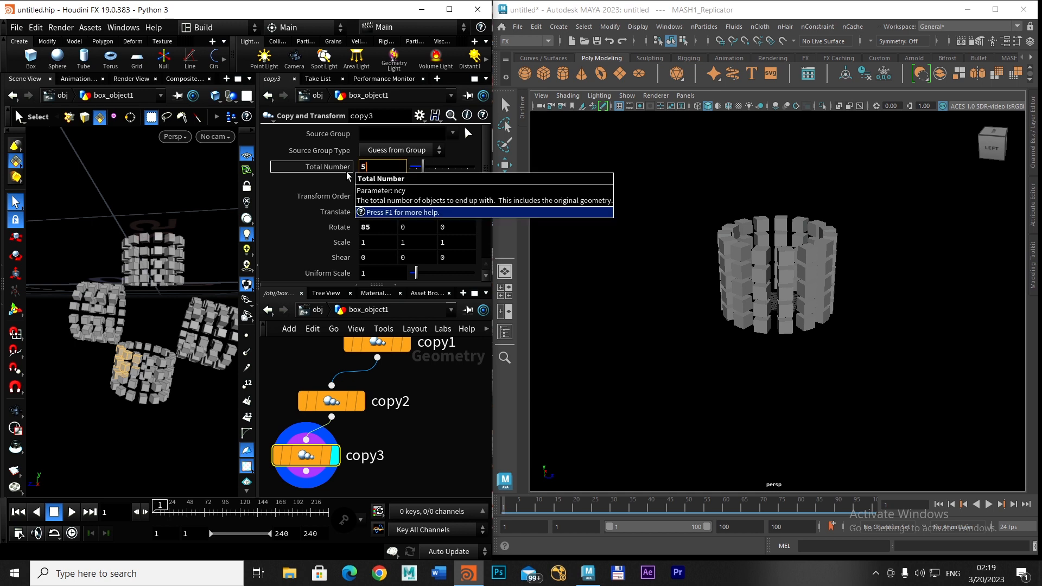
type("5")
key("Return")
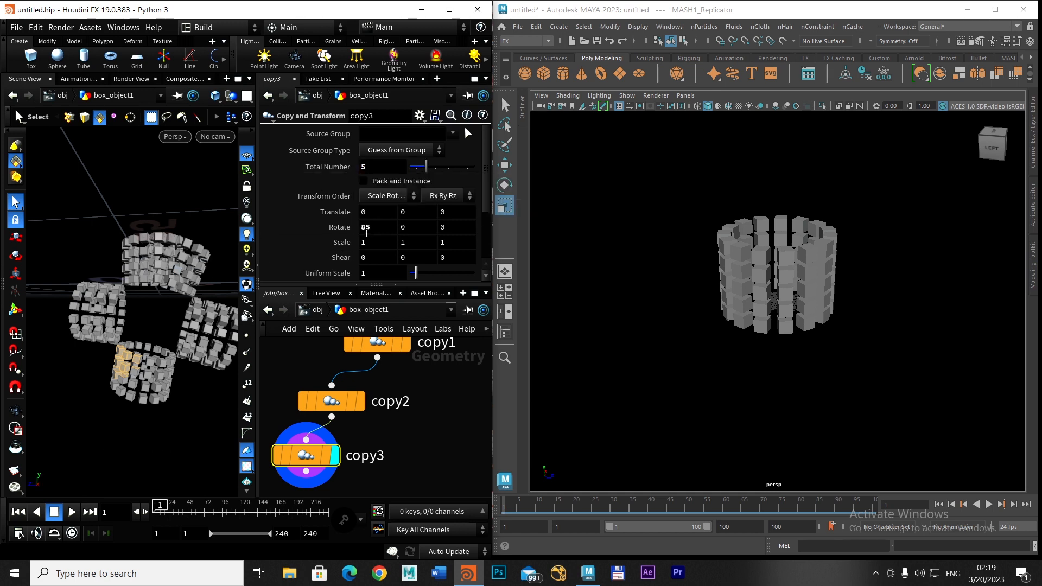
Set copy3's X rotation to 72 to space the five stacks evenly around the circle.
mouse_move(366, 232)
middle_mouse_down()
mouse_move(302, 230)
mouse_move(848, 209)
mouse_move(377, 224)
middle_mouse_up()
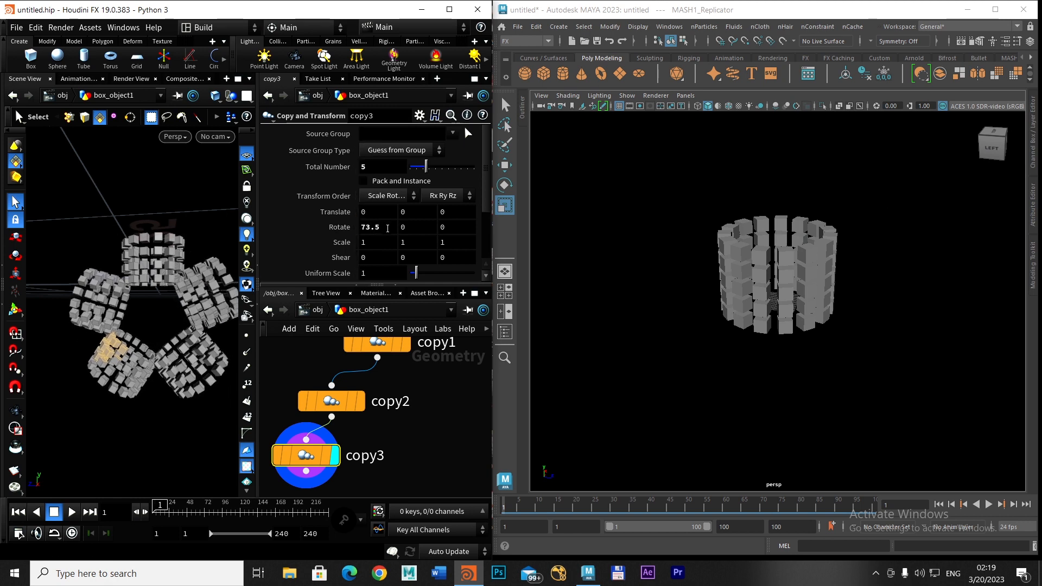
left_click_drag(387, 228, 359, 229)
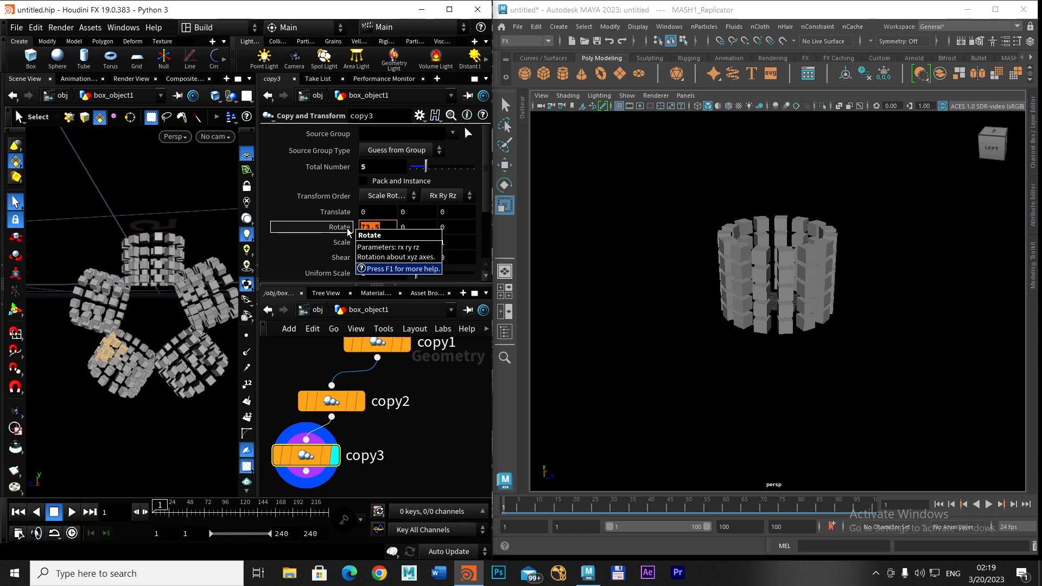
type("72")
key("Return")
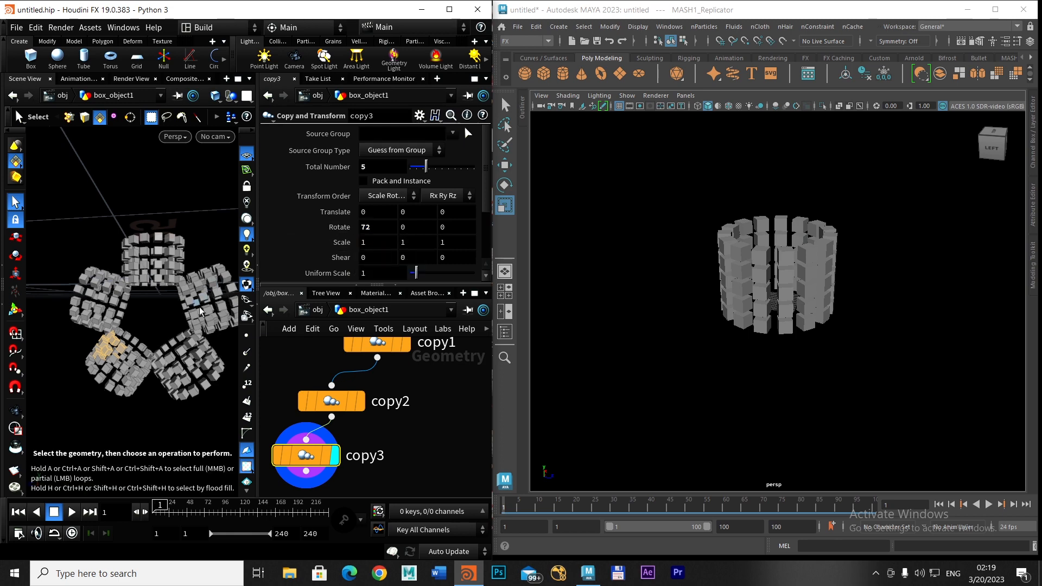
Lower copy3's Pivot Translate Y to -6.1 to widen the ring of stacks.
left_click_drag(200, 310, 185, 304, "alt")
scroll(337, 251, "down", 3)
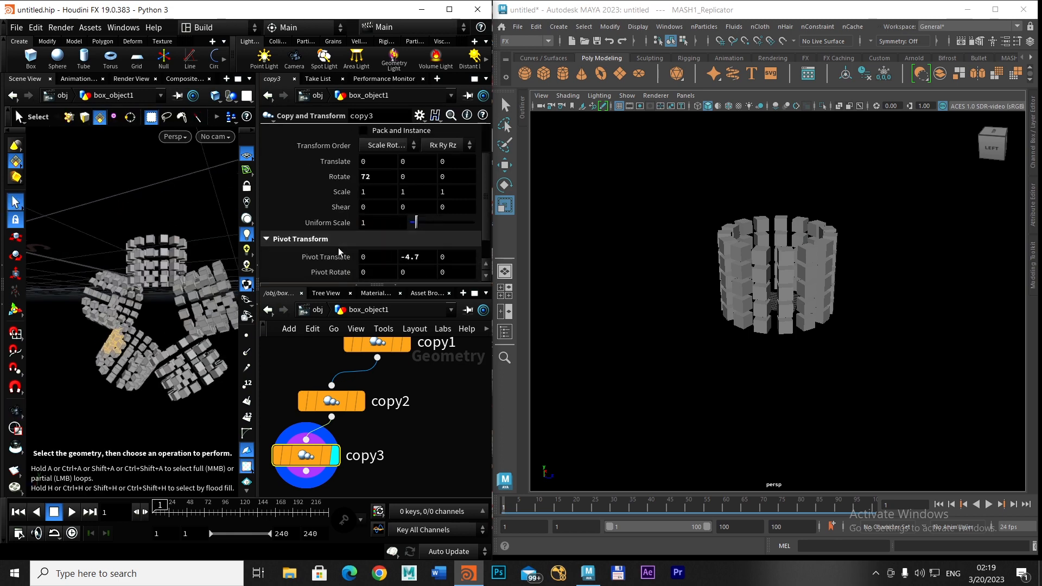
middle_click_drag(418, 255, 324, 262)
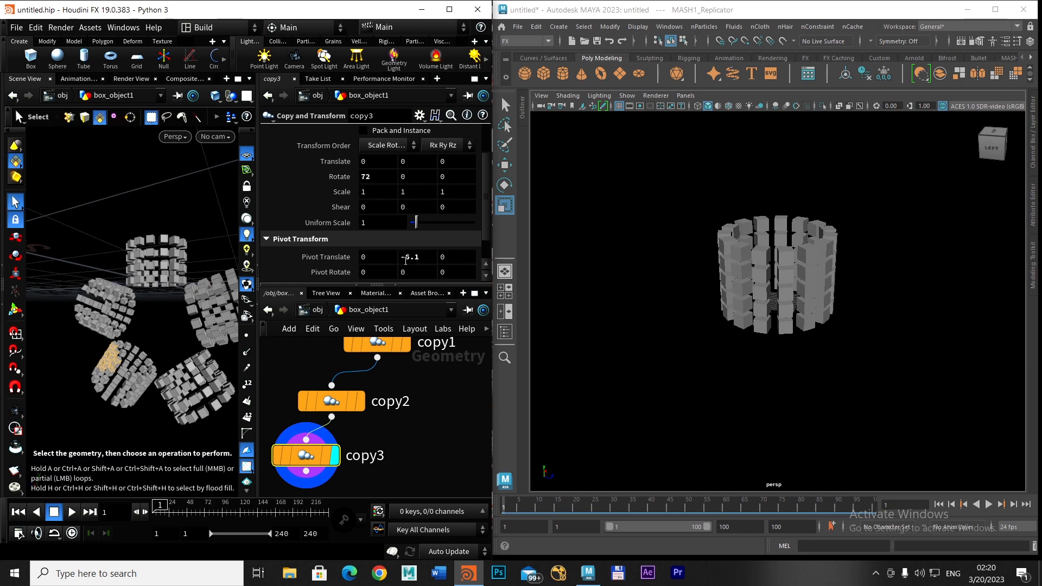
left_click_drag(190, 307, 212, 318, "alt")
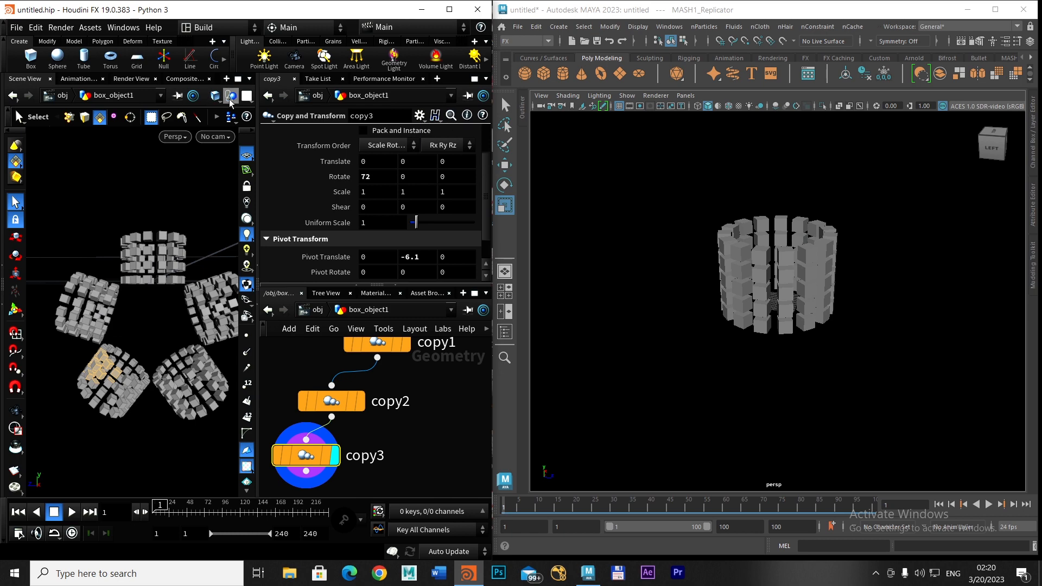
Examine the spacing of the five stacks in the front and right orthographic views.
left_click(180, 137)
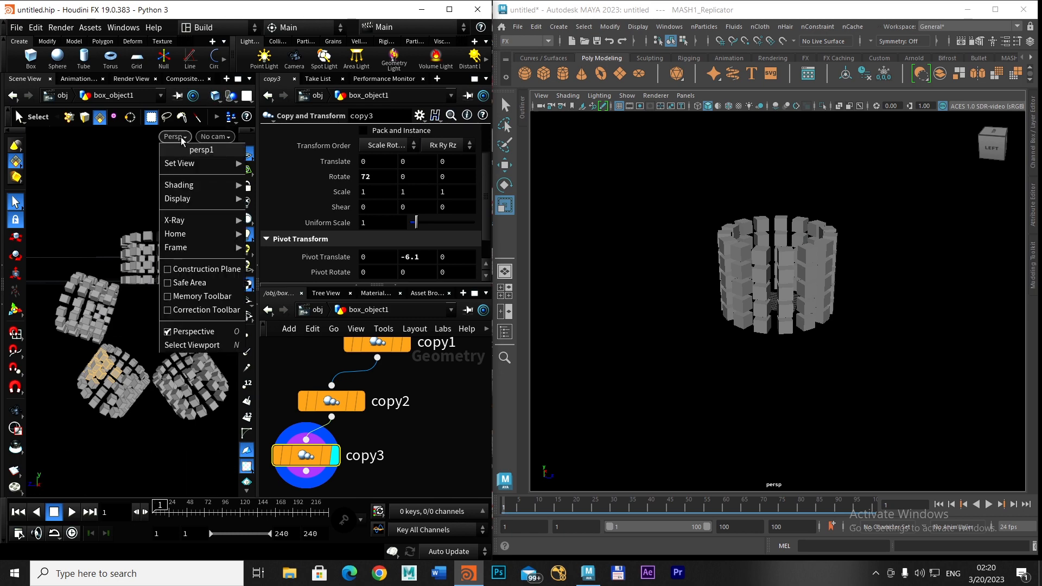
mouse_move(188, 171)
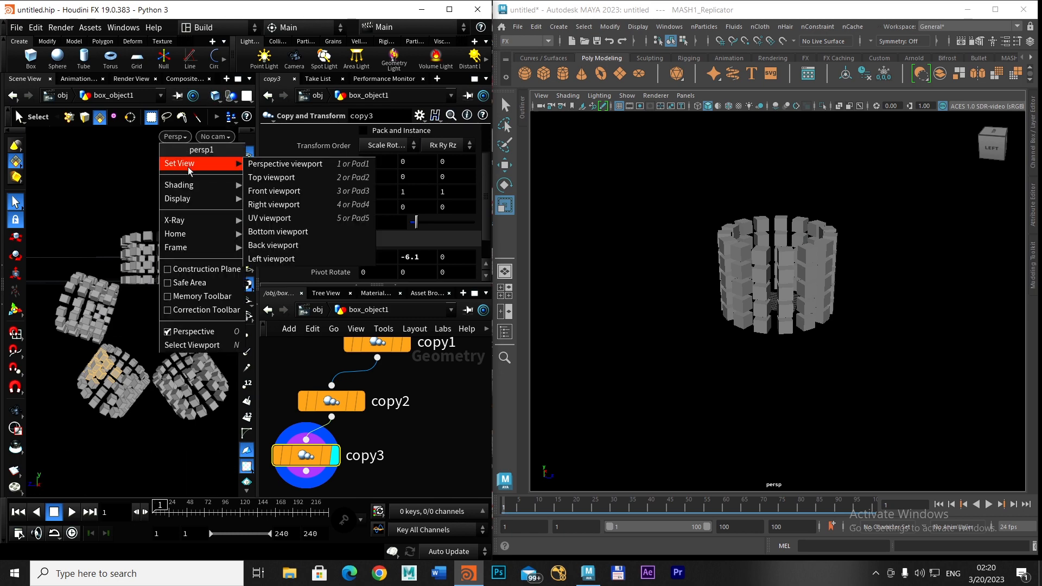
left_click(276, 191)
left_click(175, 136)
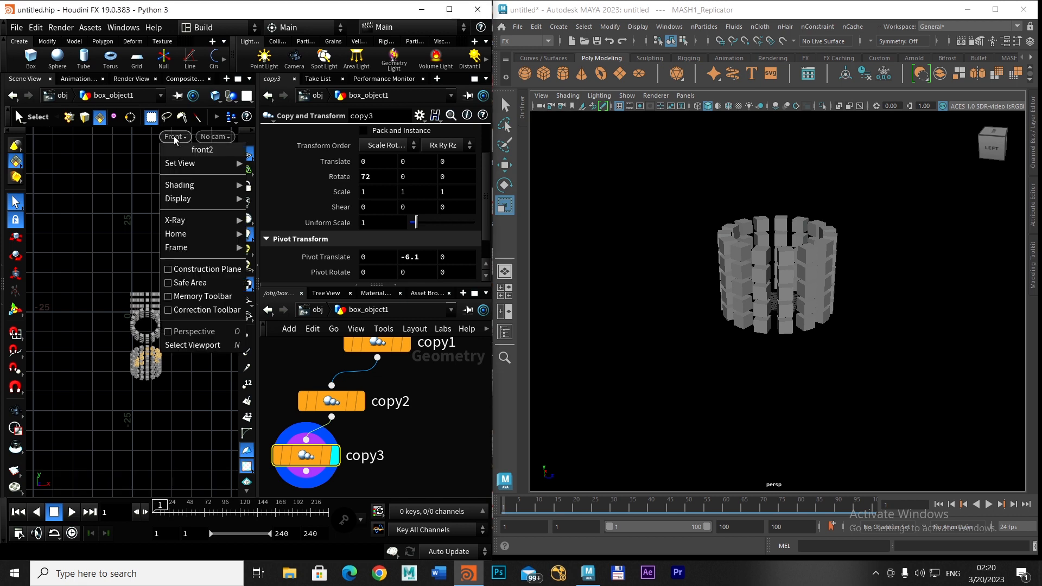
mouse_move(211, 163)
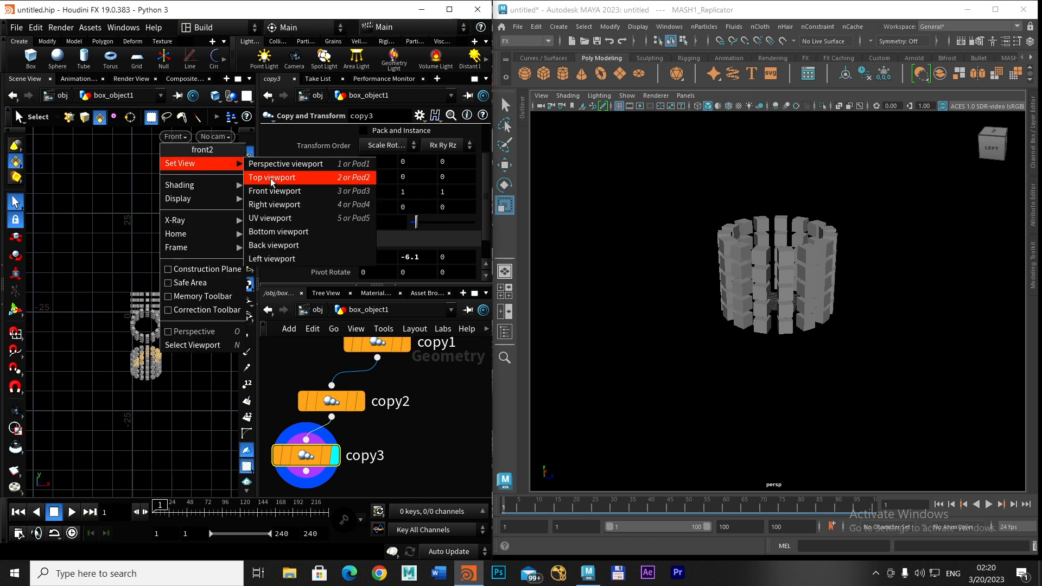
left_click(266, 204)
key("Escape")
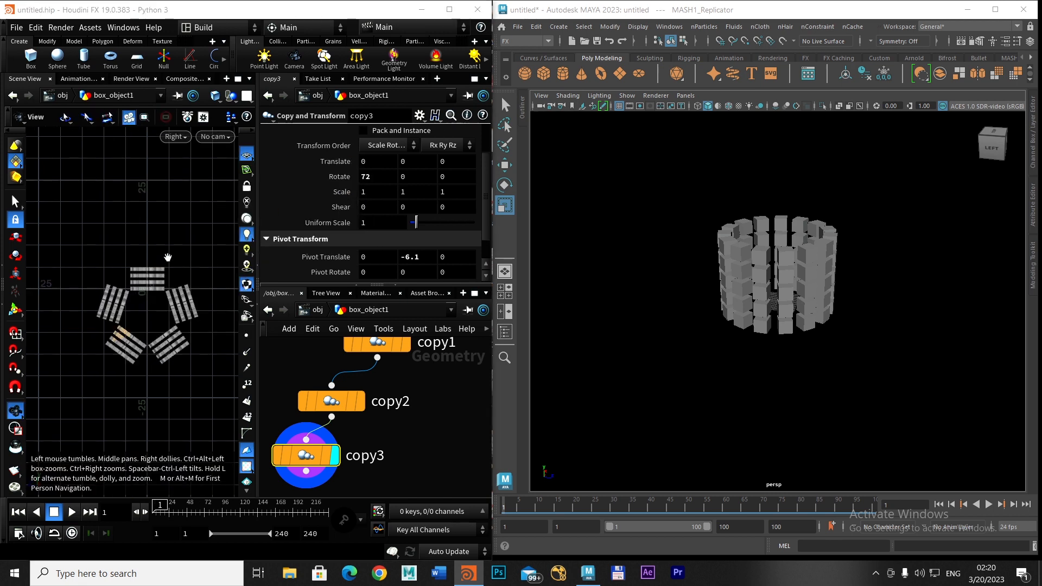
scroll(209, 270, "up", 5)
scroll(209, 269, "up", 2)
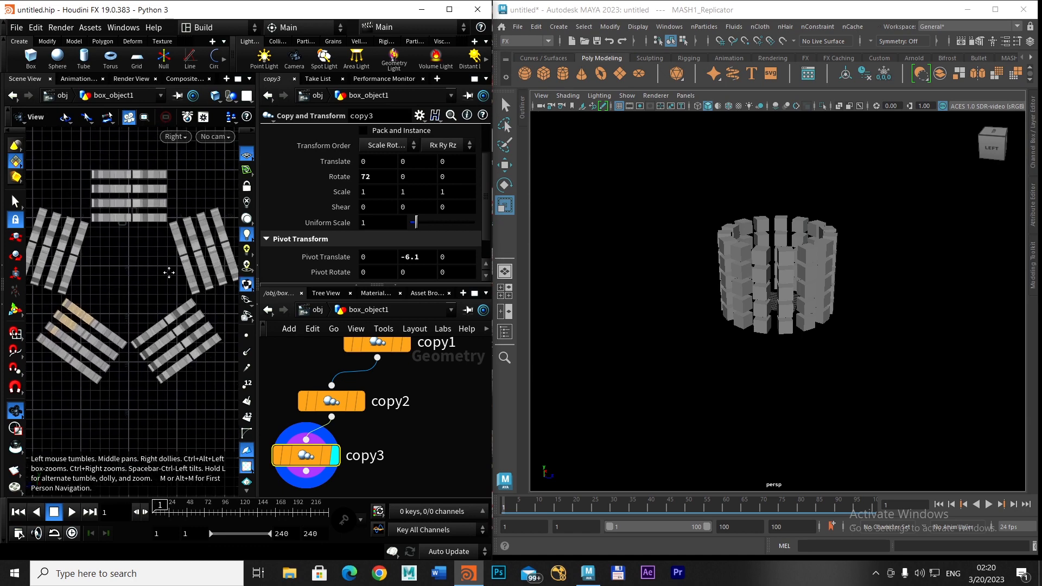
left_click(14, 201)
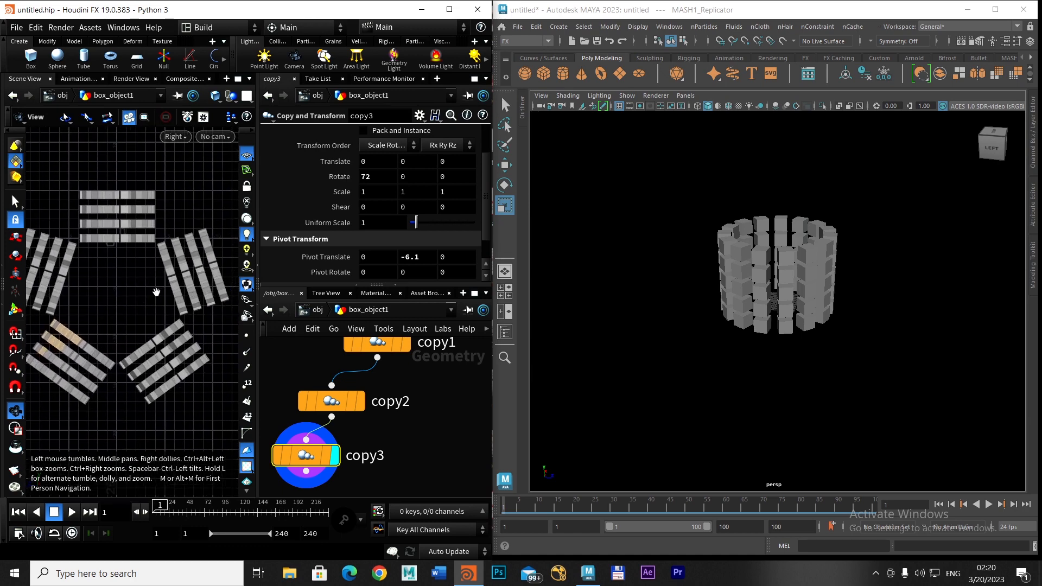
Return the Houdini viewport to the perspective view and inspect the ring of stacks at an angle.
left_click(179, 136)
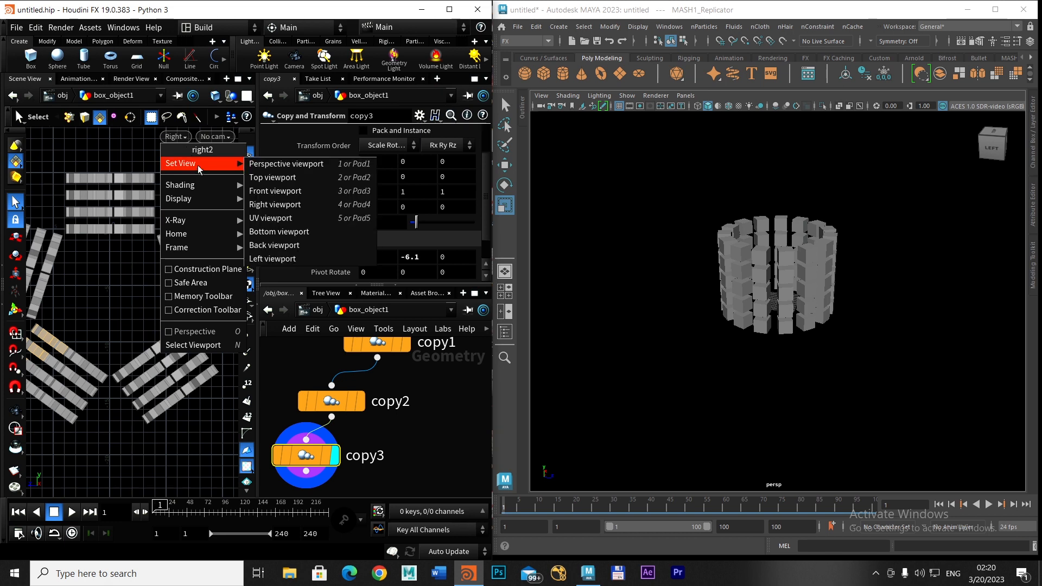
left_click(181, 137)
left_click(182, 137)
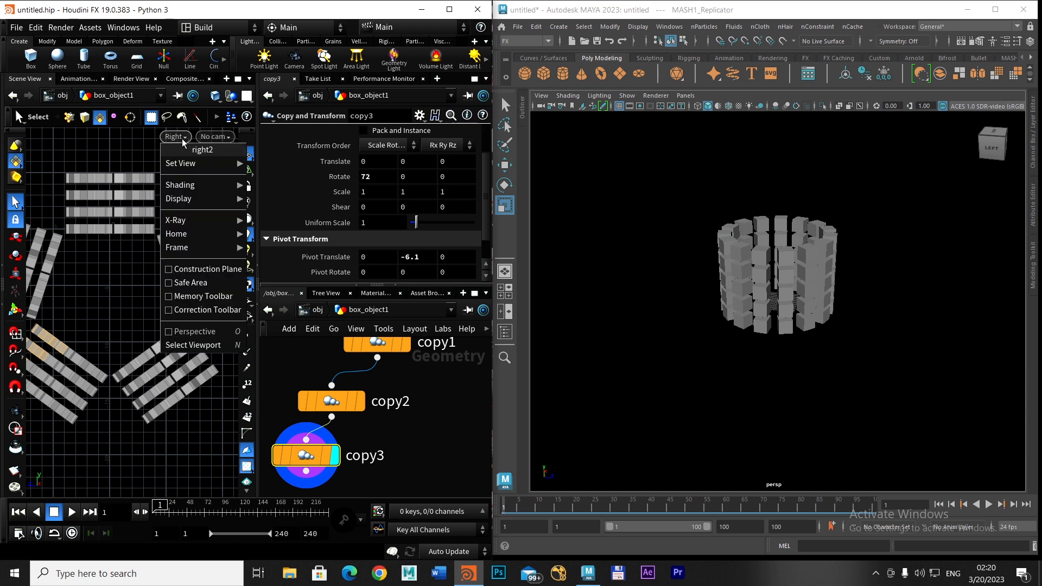
mouse_move(196, 166)
left_click(286, 164)
key("Escape")
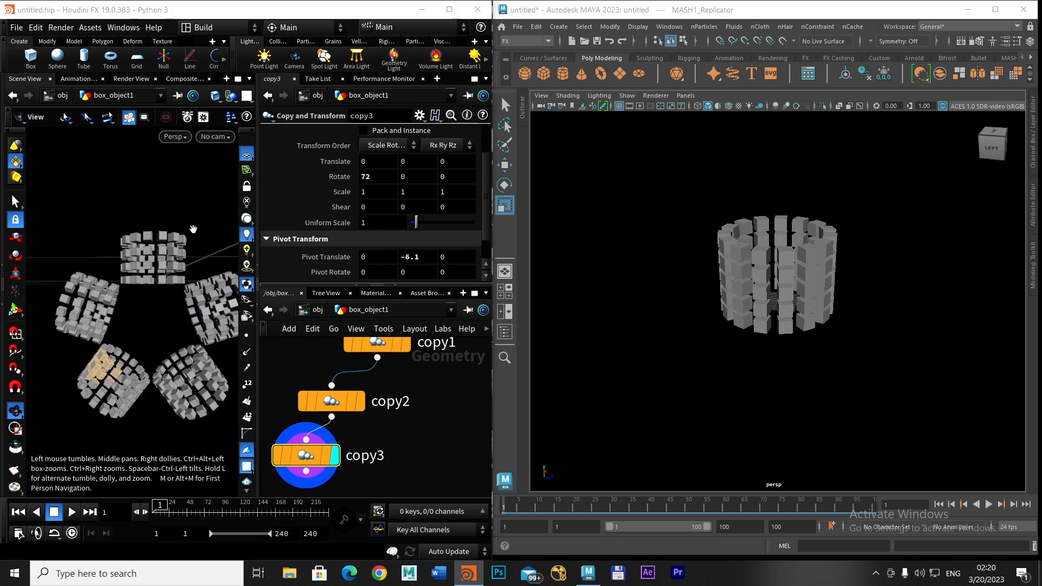
left_click_drag(180, 238, 193, 184)
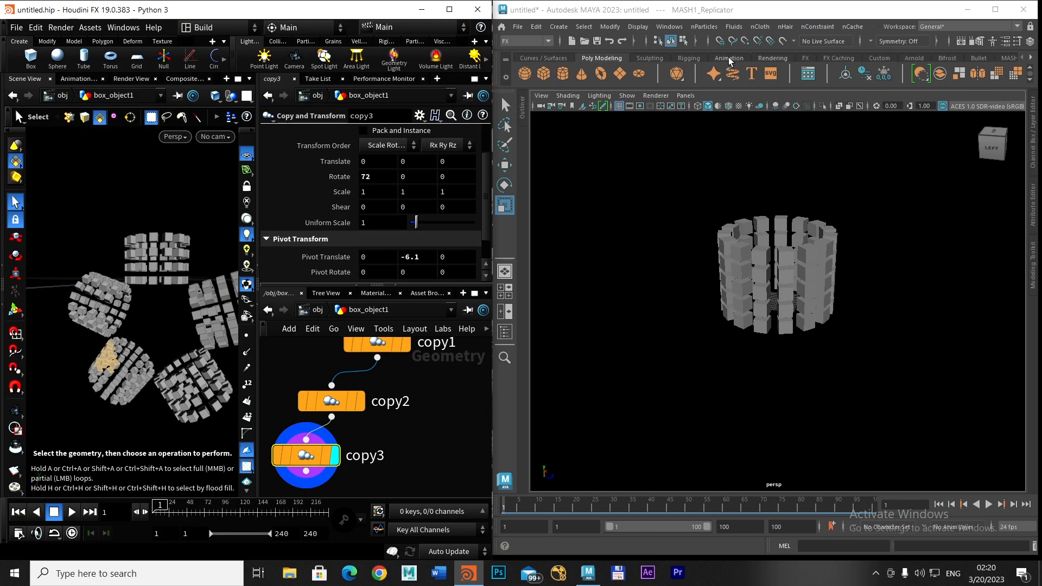
Switch to Maya and add a second Replicator node to the MASH1 network.
middle_click_drag(179, 188, 146, 155, "alt")
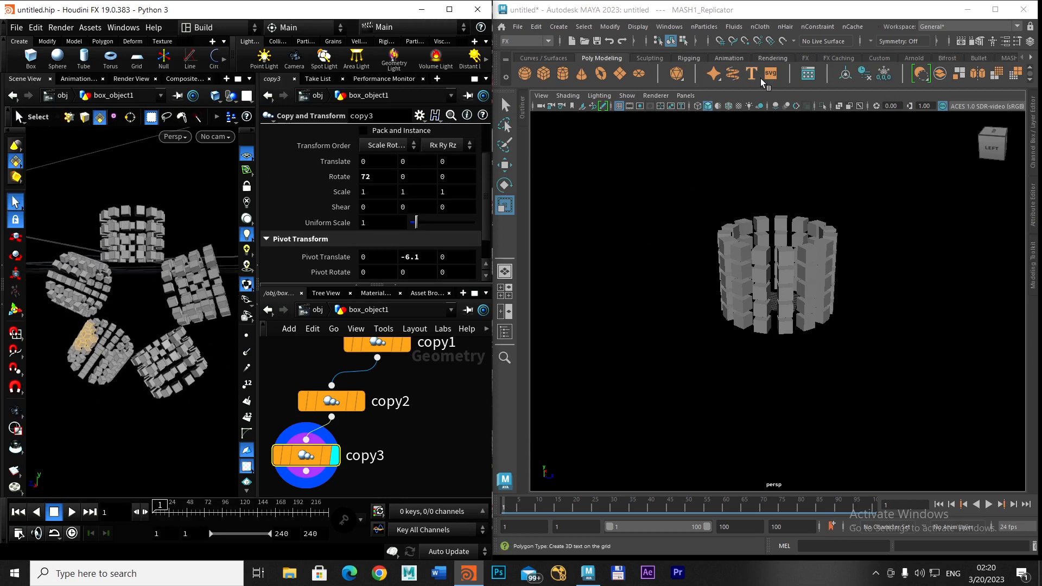
left_click(994, 12)
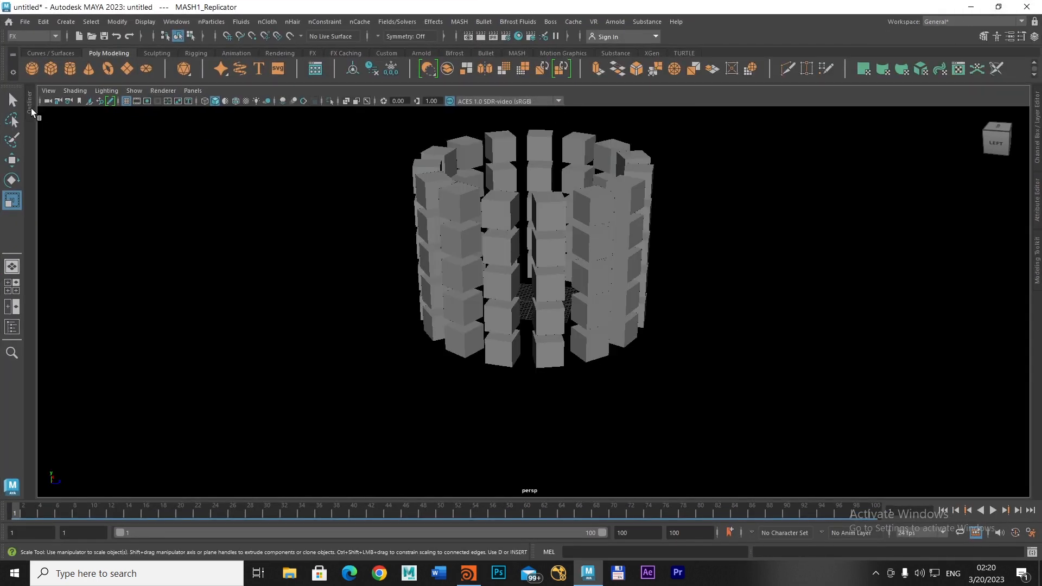
left_click(29, 106)
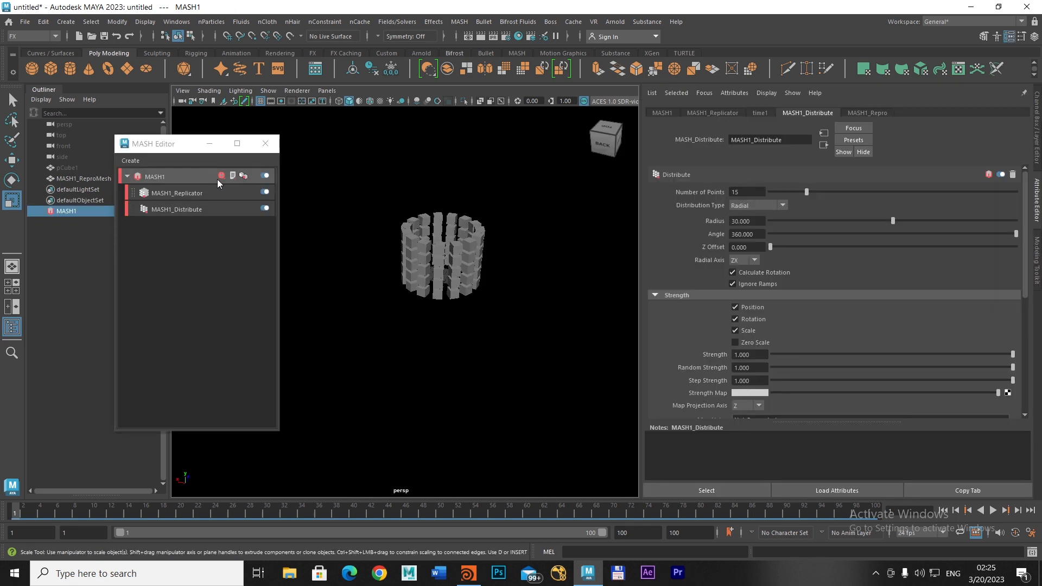
left_click_drag(188, 145, 178, 127)
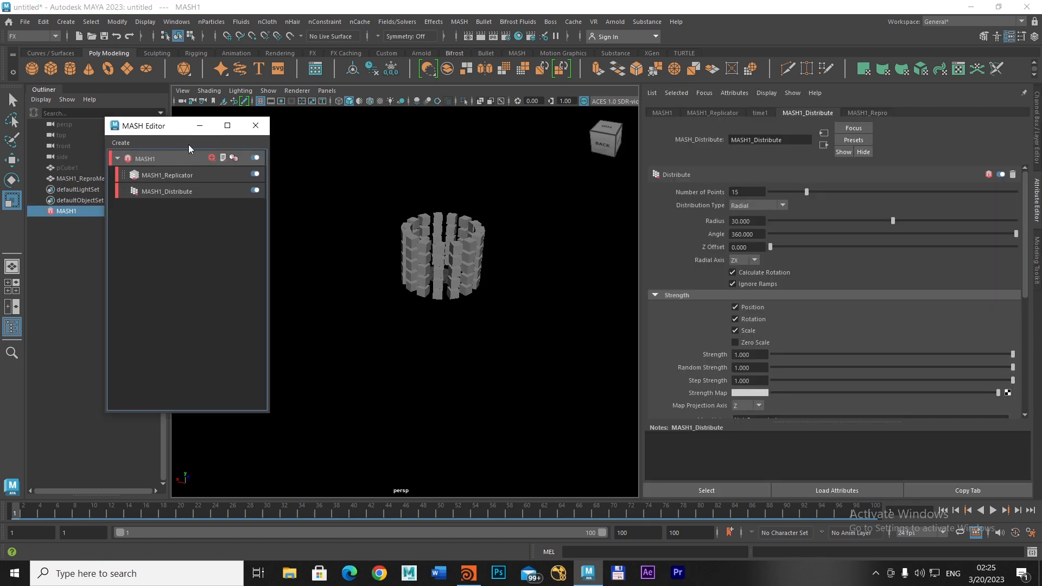
left_click(212, 158)
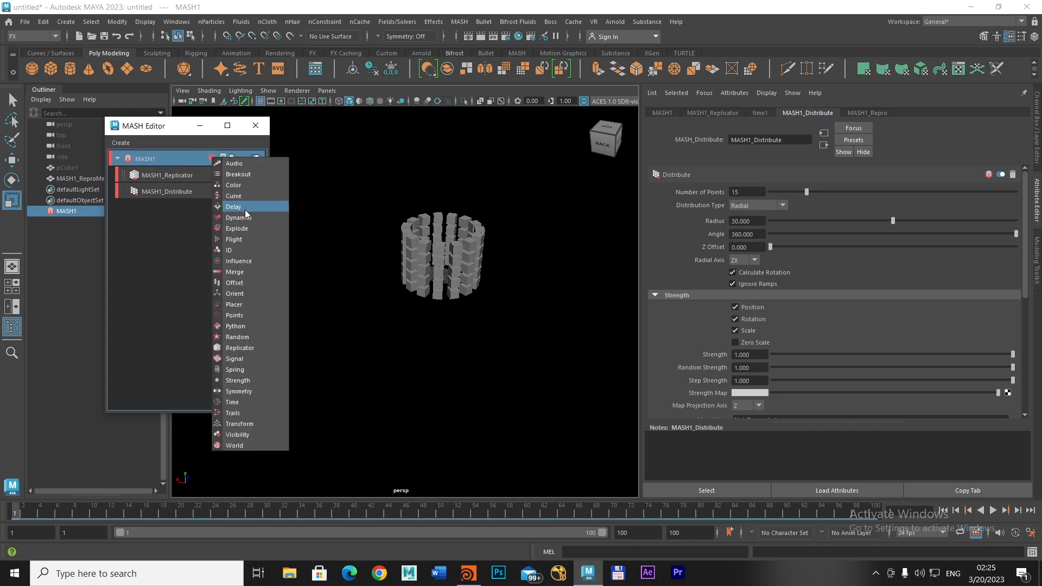
left_click(264, 349)
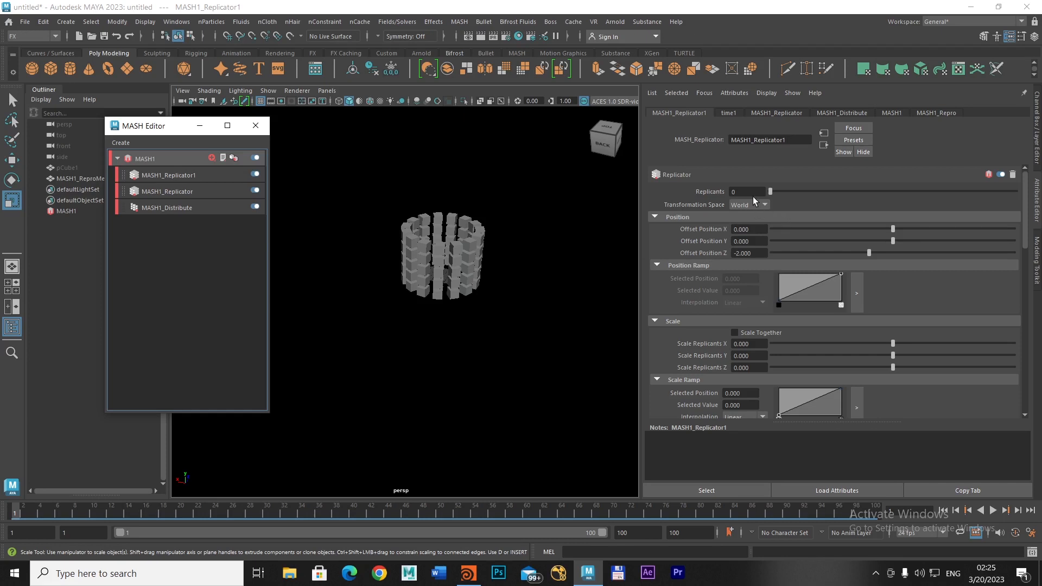
Set the new Replicator to 4 replicants with an Offset Position Z of 0.
left_click(737, 192)
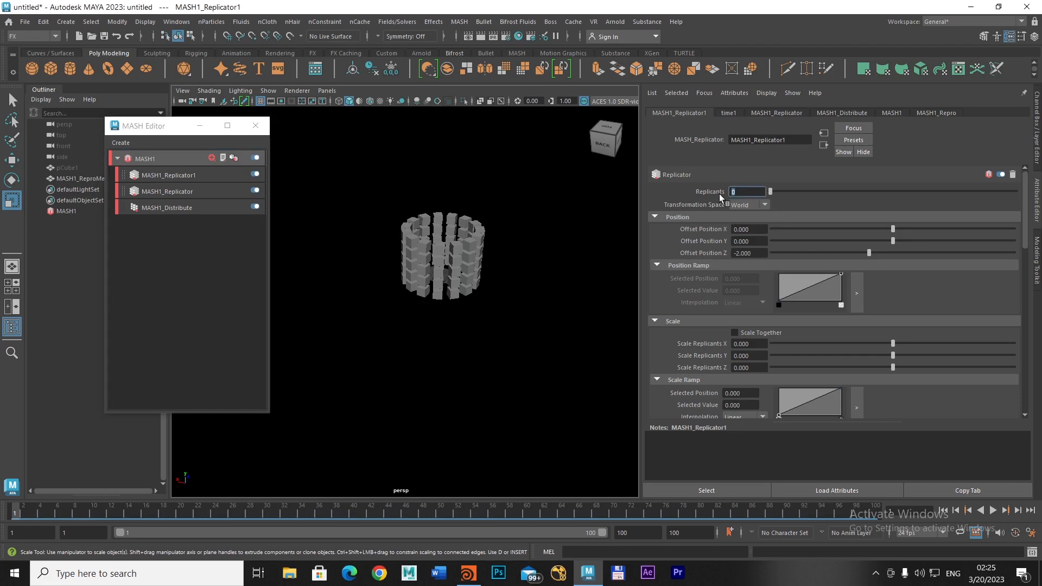
key("Return")
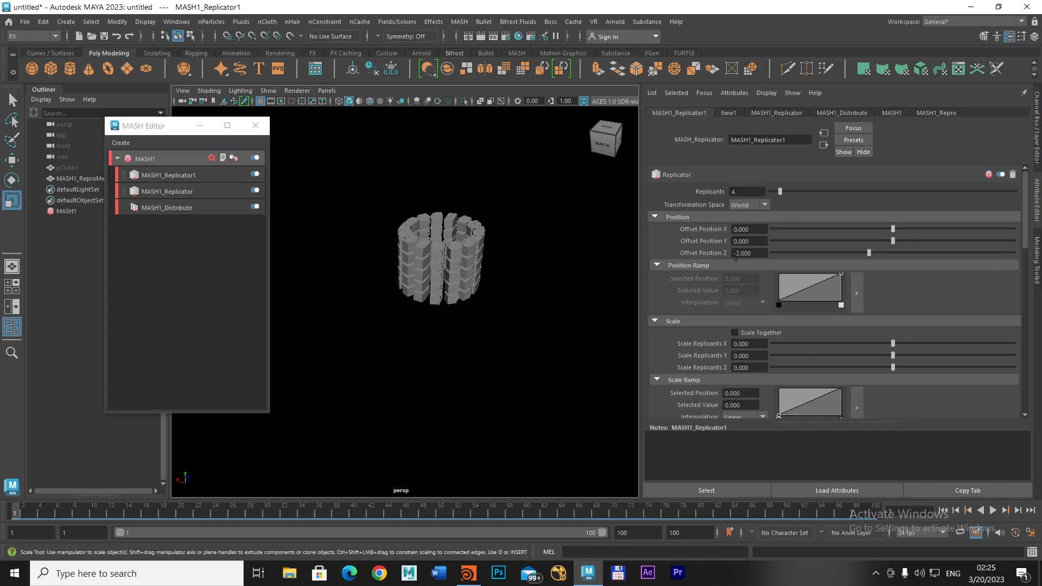
left_click_drag(751, 257, 725, 254)
type("0")
key("Return")
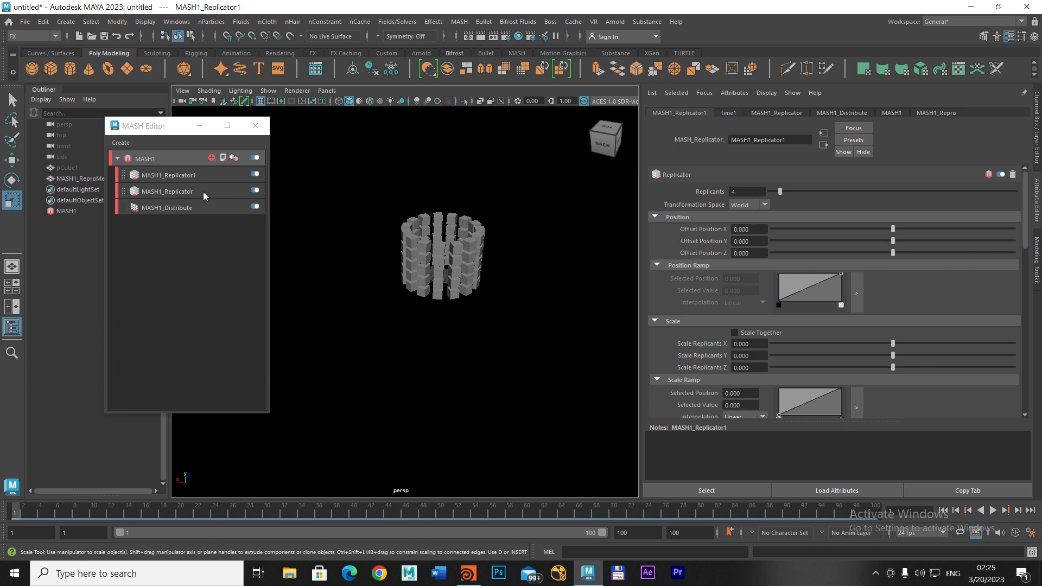
Check the first Replicator's settings and set MASH1_Replicator1's Rotate Replicants Z to 720.
left_click(203, 175)
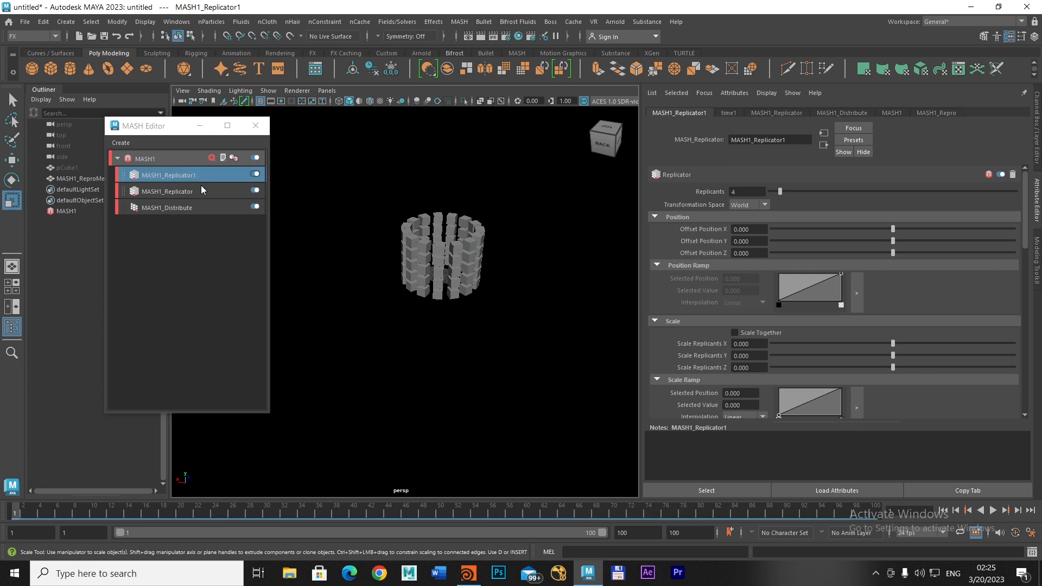
left_click(200, 190)
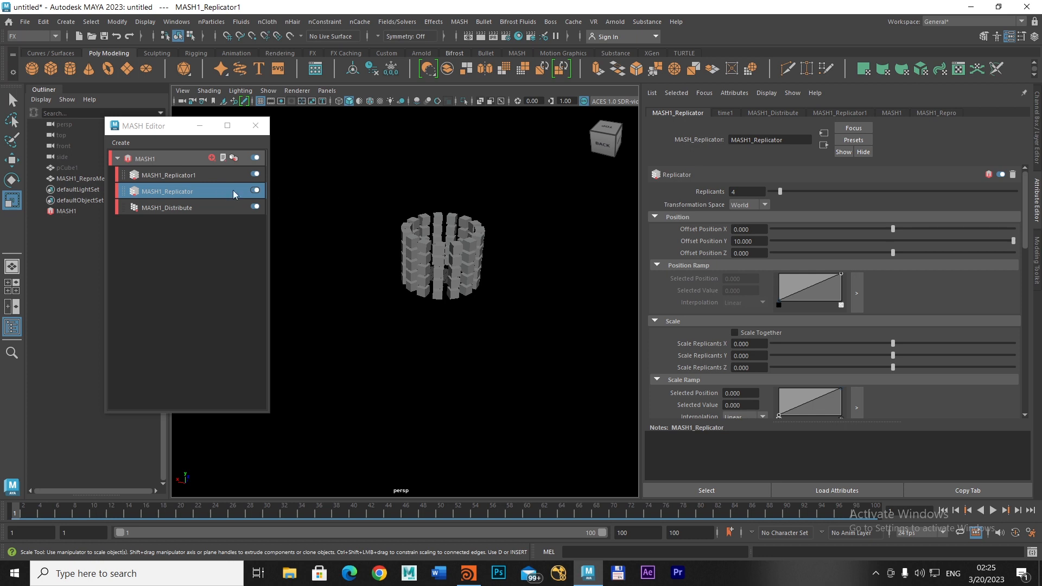
left_click(201, 175)
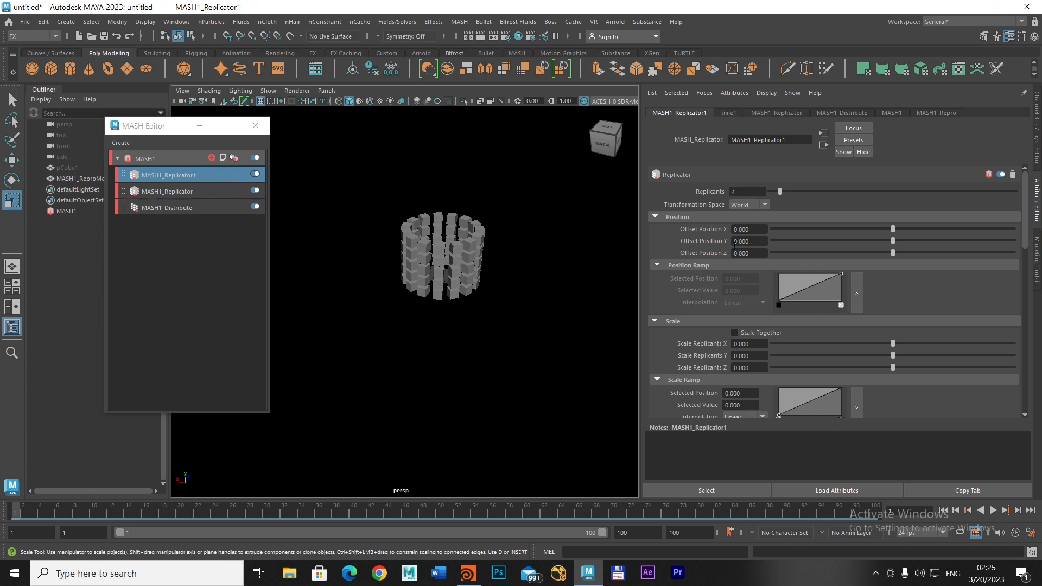
scroll(828, 285, "down", 10)
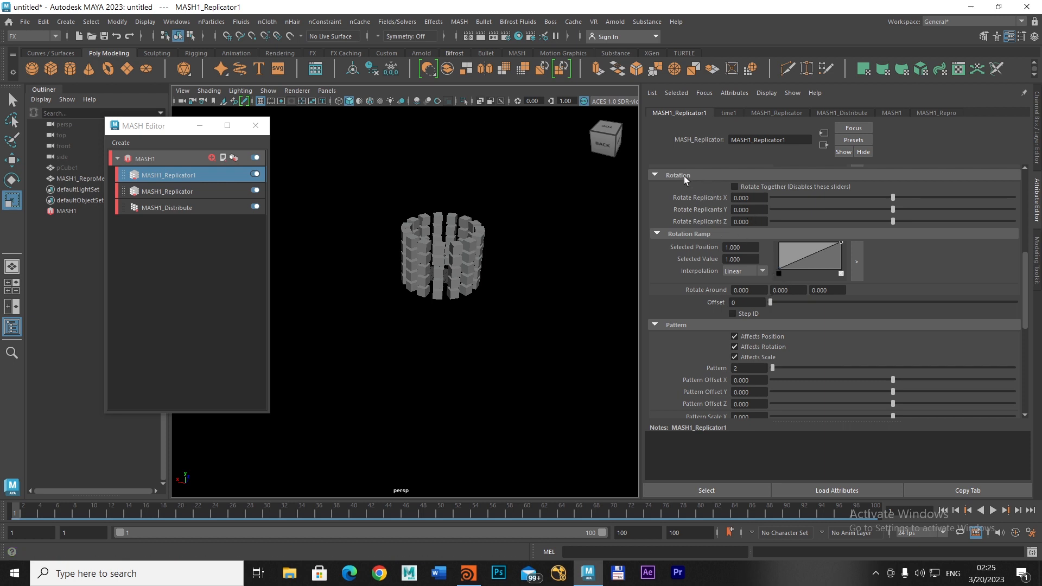
left_click(751, 222)
type("720")
key("Return")
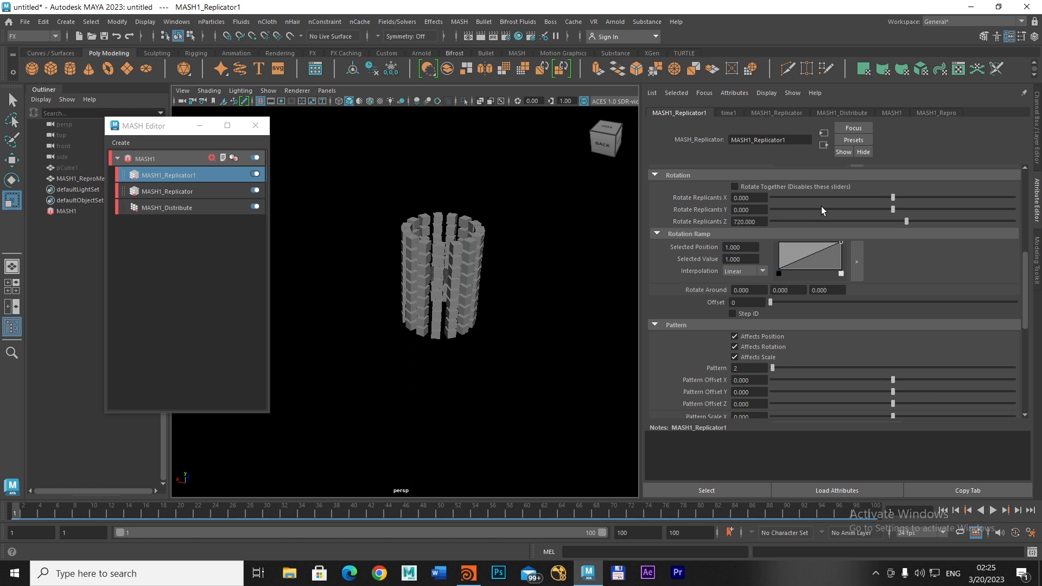
Set MASH1_Replicator1's Rotate Around Y to 90 and its rotation Offset to 1 to arrange the stacks in a ring.
left_click(792, 291)
type("90")
key("Return")
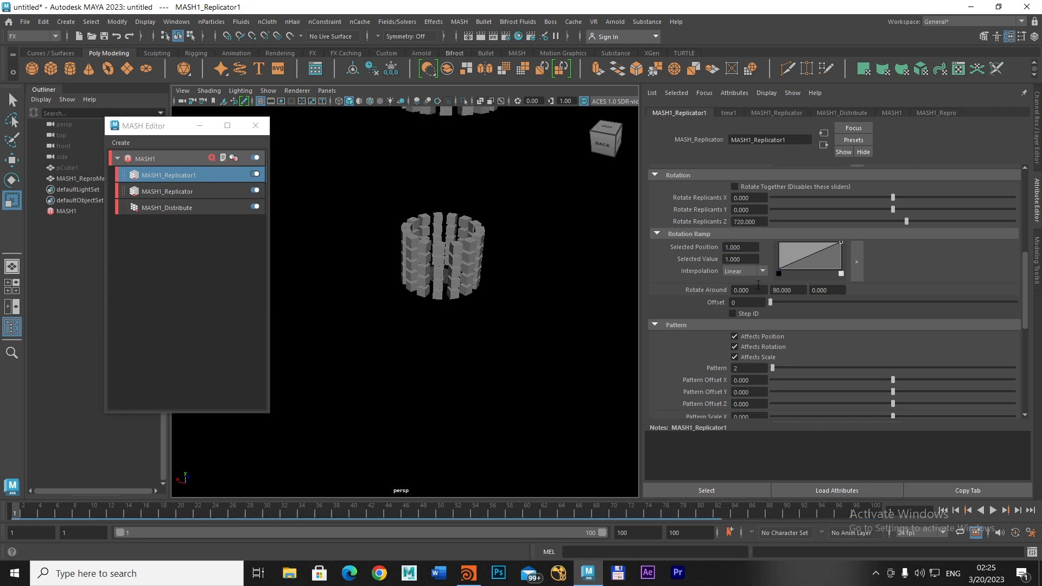
right_click_drag(599, 274, 454, 289, "alt")
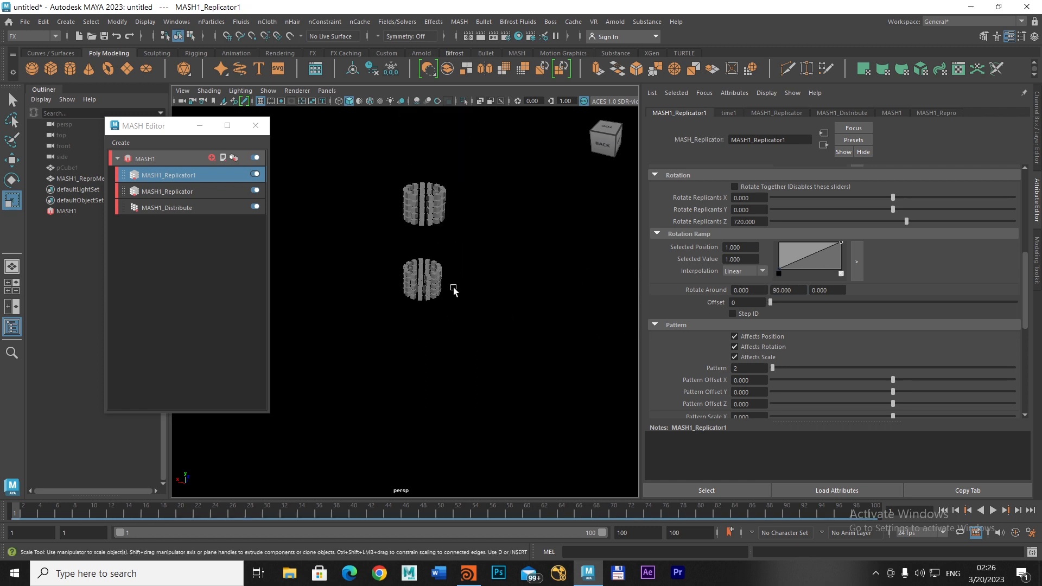
left_click(739, 304)
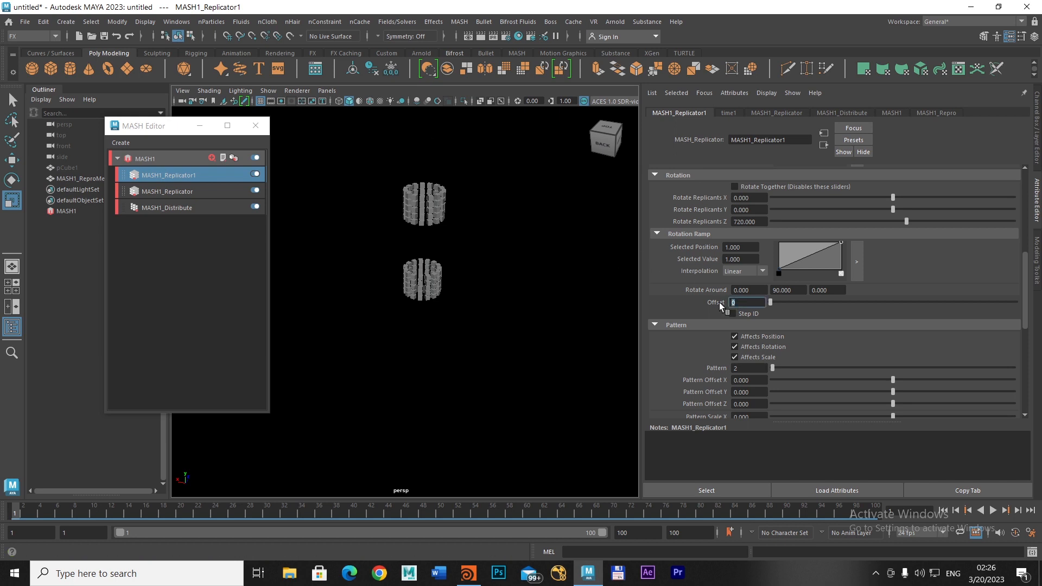
key("Return")
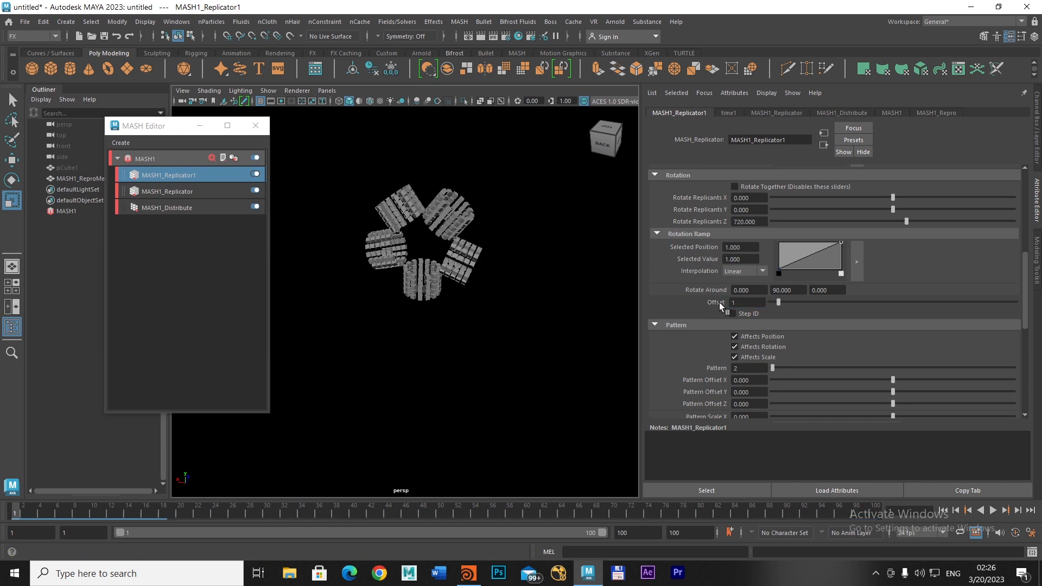
left_click_drag(482, 338, 503, 308, "alt")
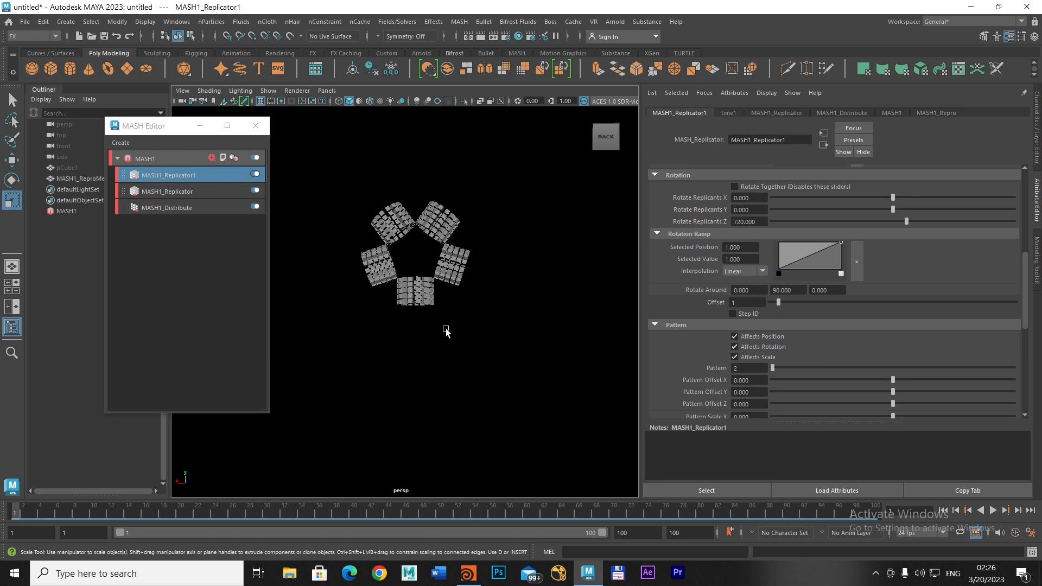
right_click_drag(442, 328, 563, 333, "alt")
right_click_drag(558, 281, 548, 355, "alt")
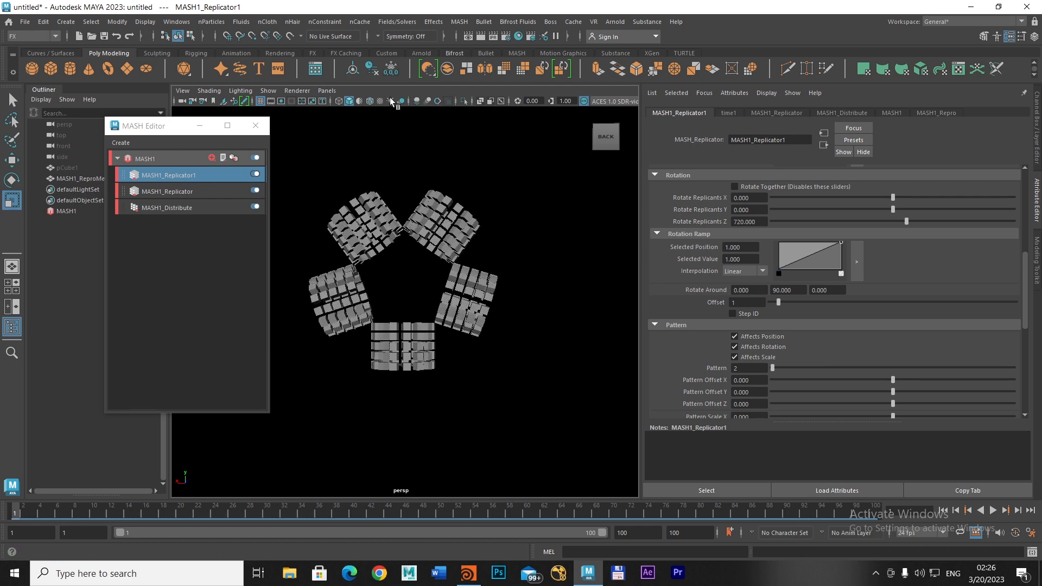
Close the MASH Editor, Outliner and Attribute Editor, restore the side-by-side layout and compare the Maya and Houdini rings from an angle.
left_click(255, 125)
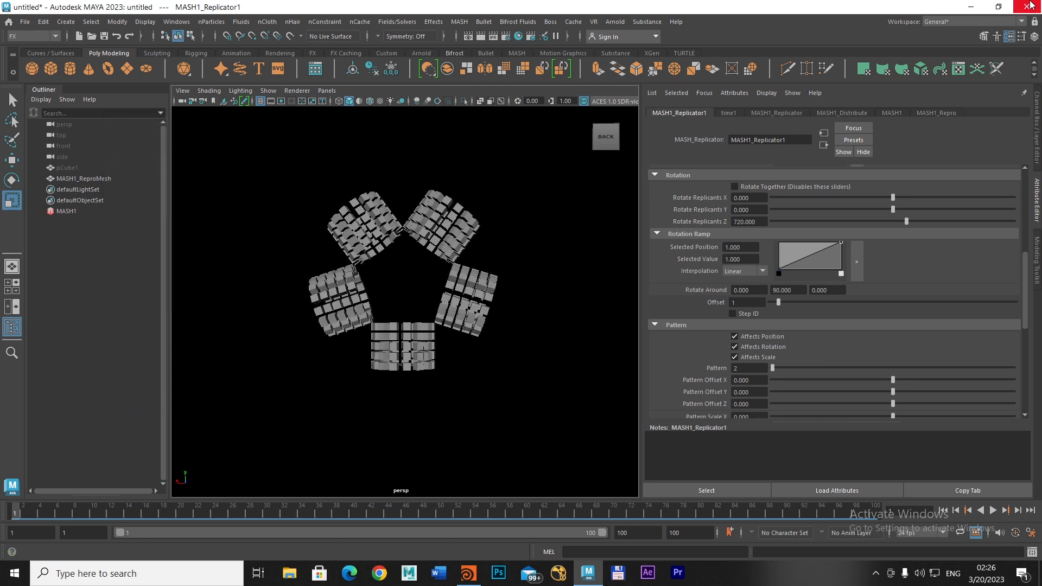
left_click(998, 7)
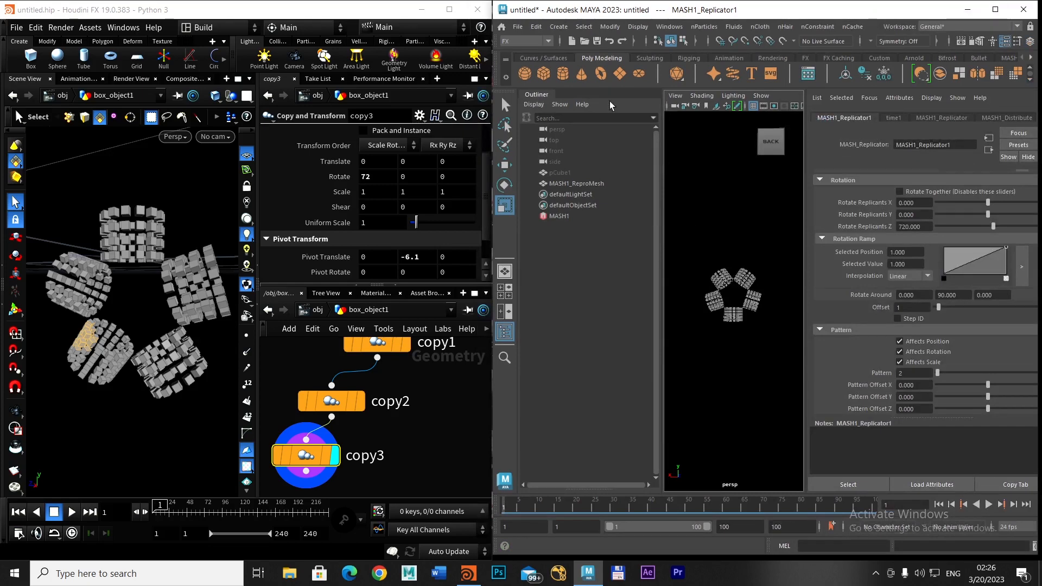
left_click(539, 96)
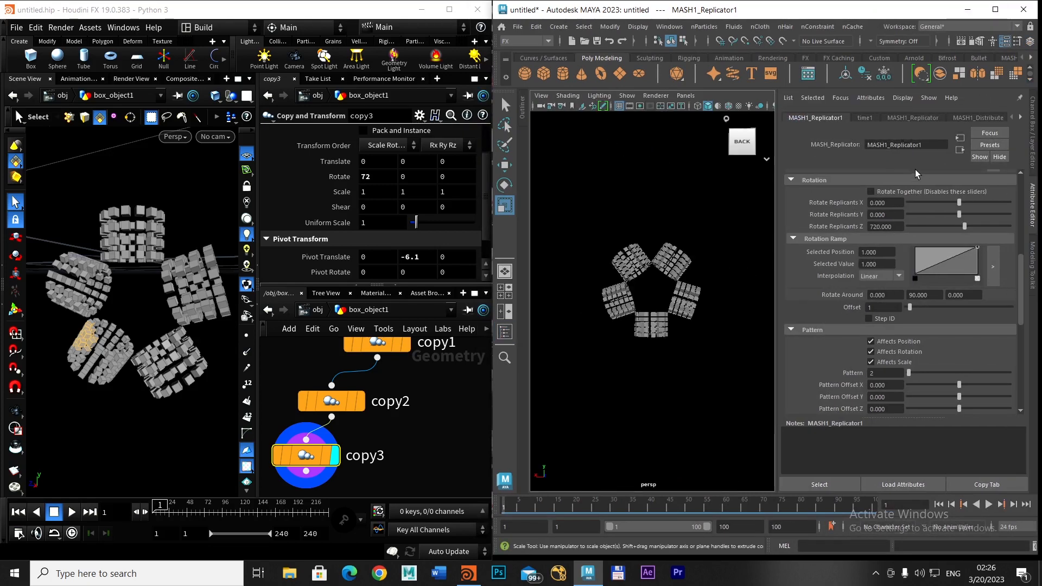
left_click(1033, 204)
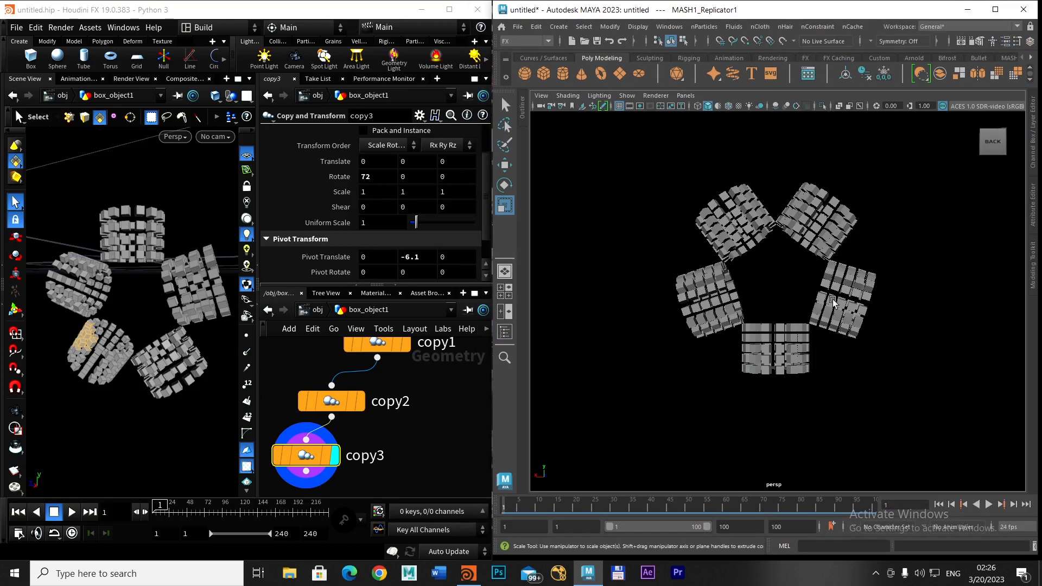
left_click_drag(832, 299, 826, 320, "alt")
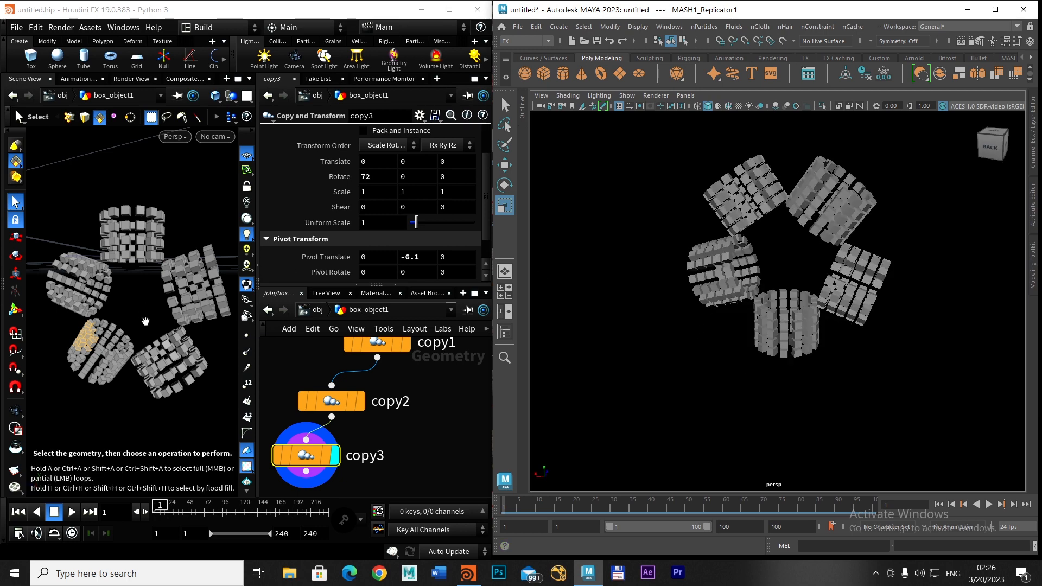
left_click_drag(145, 322, 170, 324, "alt")
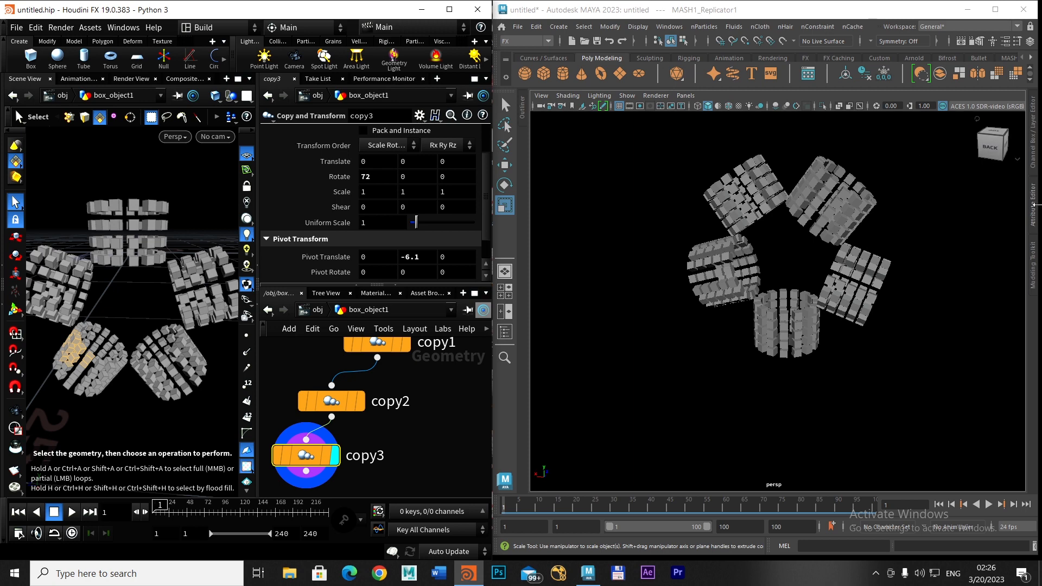
Try fewer points on Maya's MASH1_Distribute node, restore 15 points, and test the Angle, returning it to 360.
left_click(997, 10)
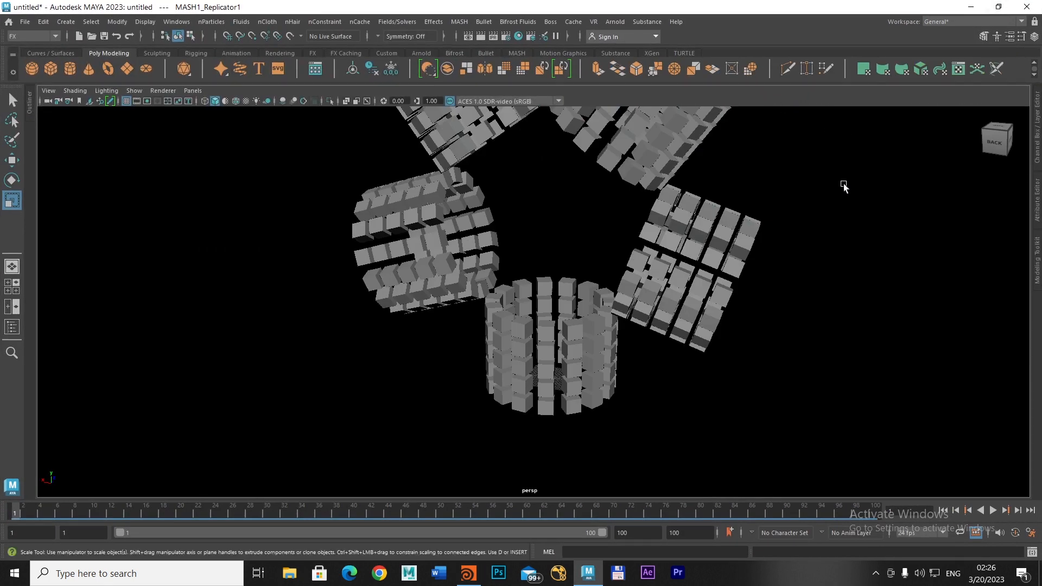
left_click(1037, 202)
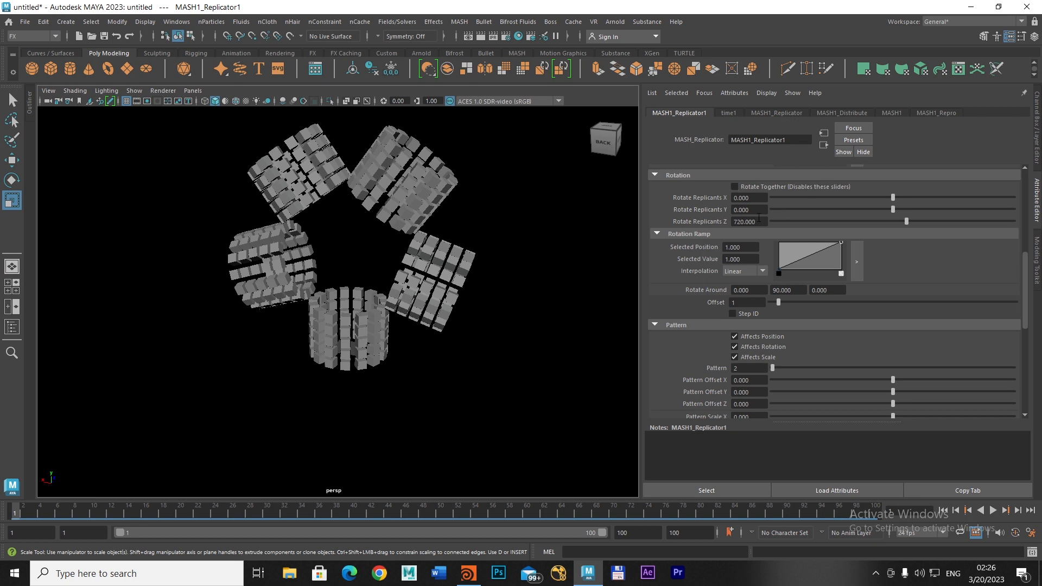
left_click(845, 112)
left_click_drag(807, 192, 796, 193)
double_click(746, 192)
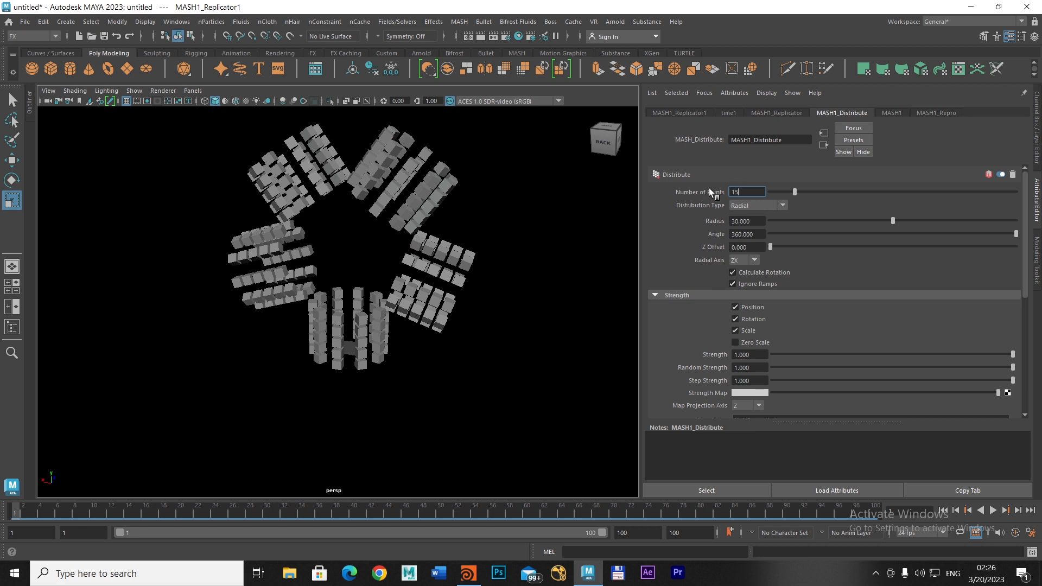
type("15")
key("Return")
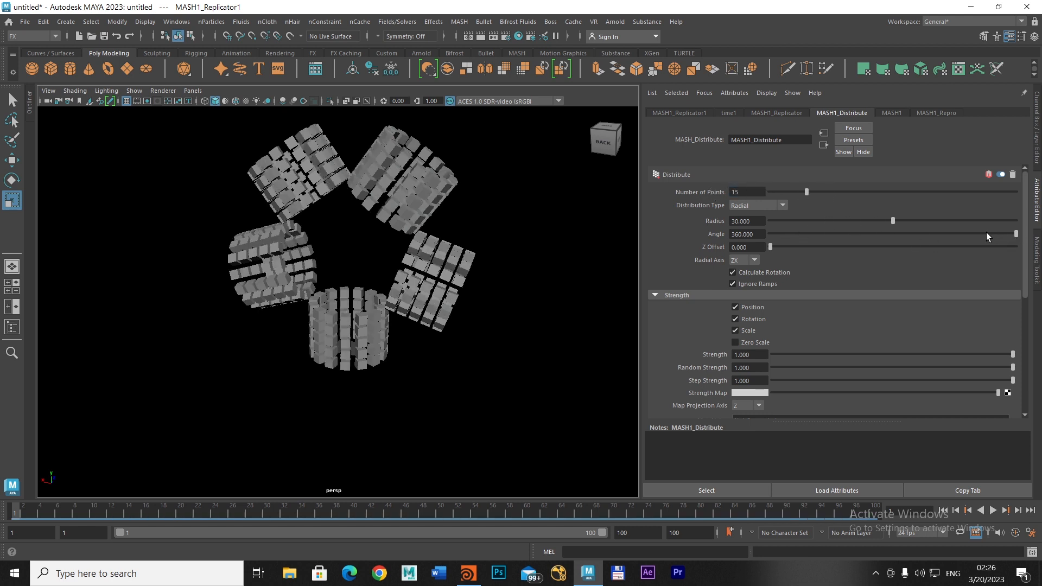
mouse_move(1014, 233)
left_mouse_down()
mouse_move(896, 233)
mouse_move(1019, 241)
left_mouse_up()
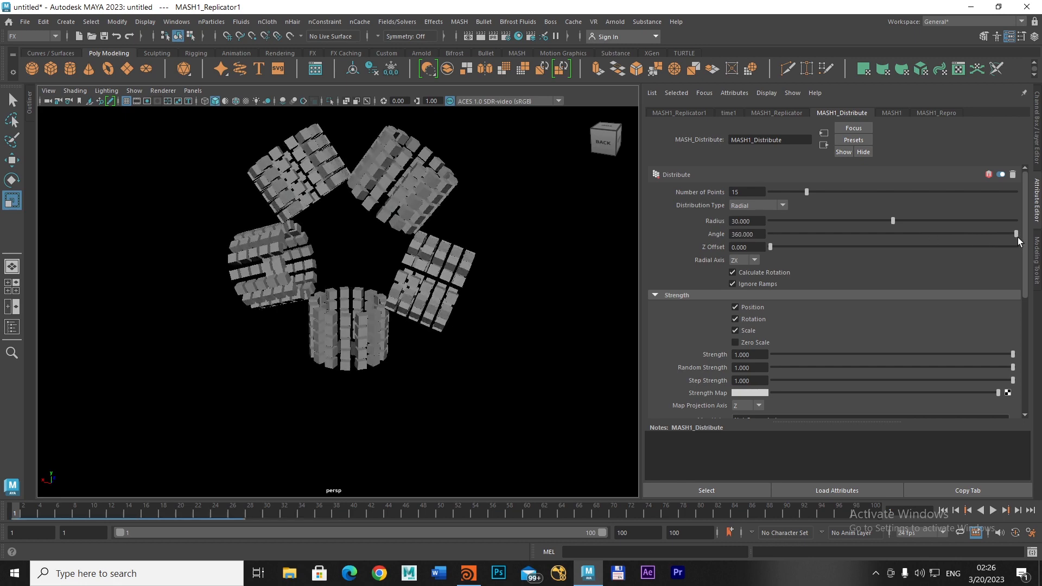
Return to the side-by-side layout, try a different X rotation on Houdini's copy3 node, and undo it.
left_click(998, 8)
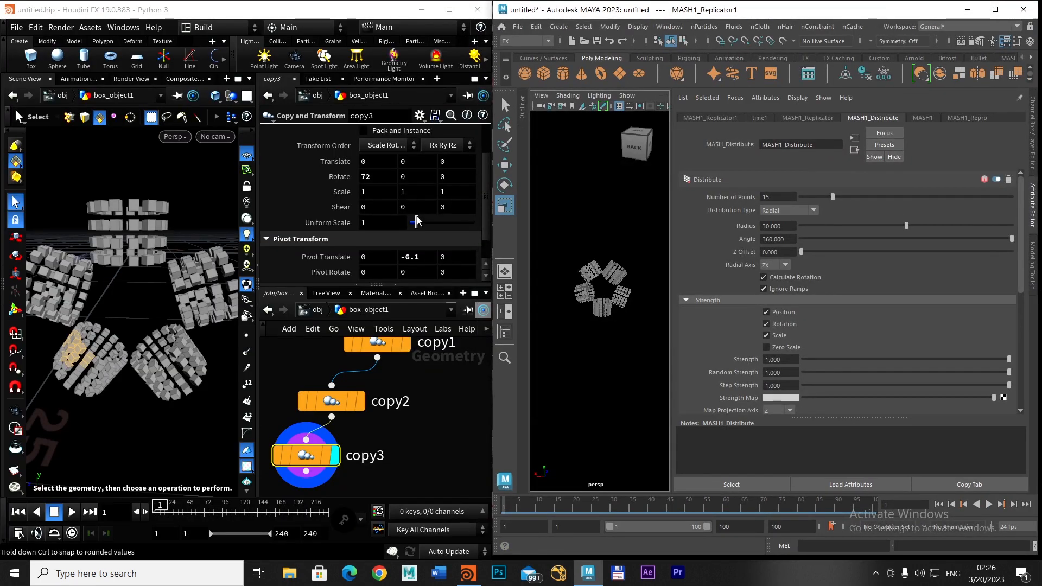
middle_click(372, 176)
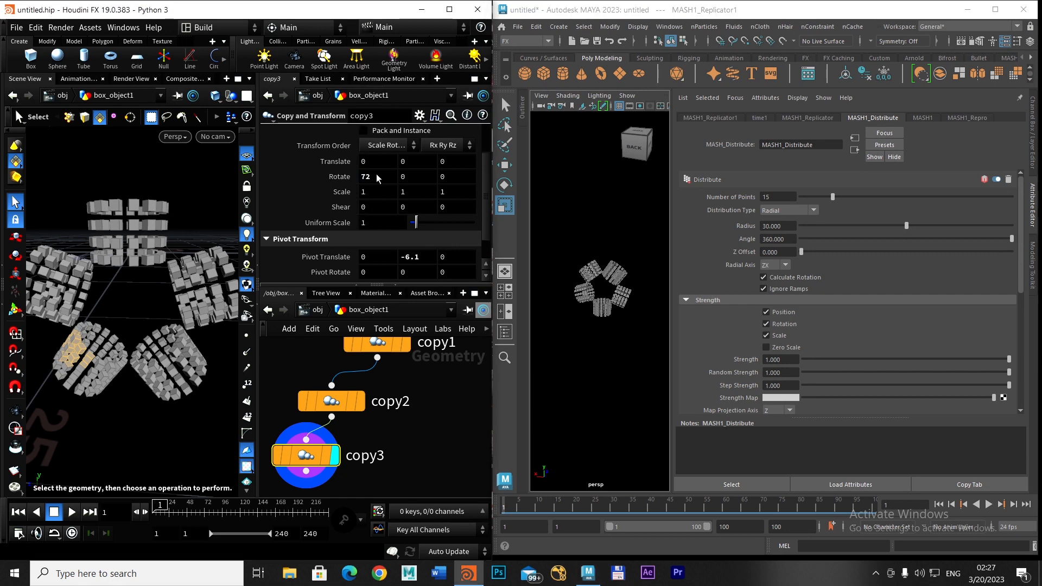
left_click_drag(215, 198, 216, 239, "alt")
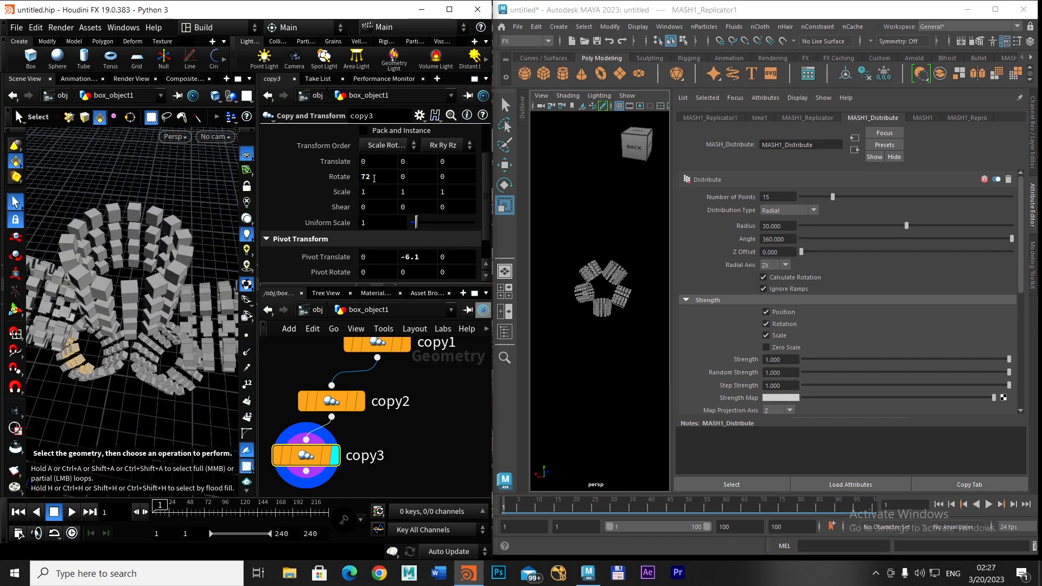
middle_click_drag(369, 175, 213, 195)
key("ctrl+z")
Review Houdini's copy2 and copy1 settings, try a different Y rotation and total number on copy1, and undo the changes.
left_click(331, 401)
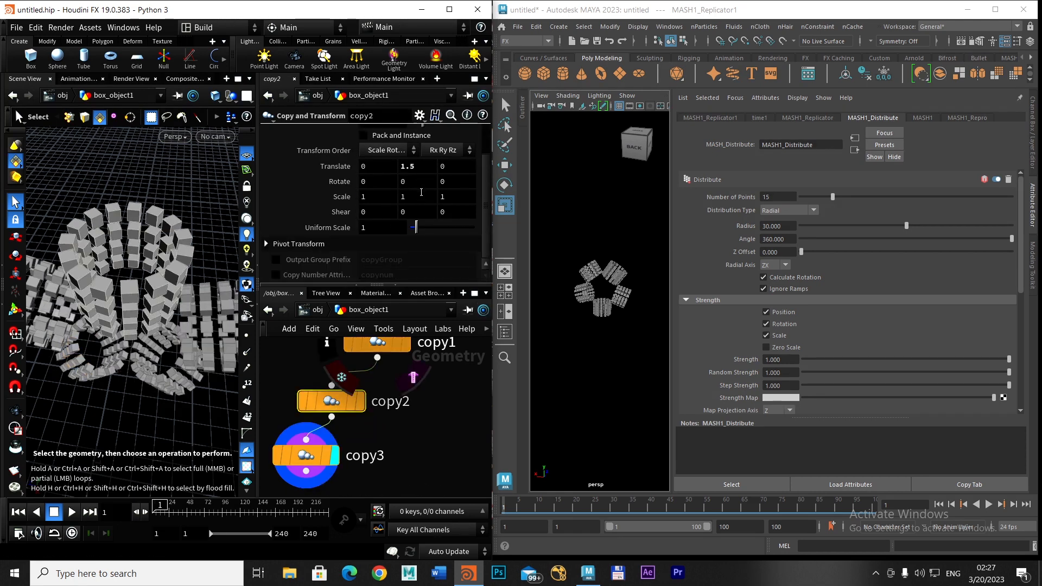
scroll(421, 193, "up", 2)
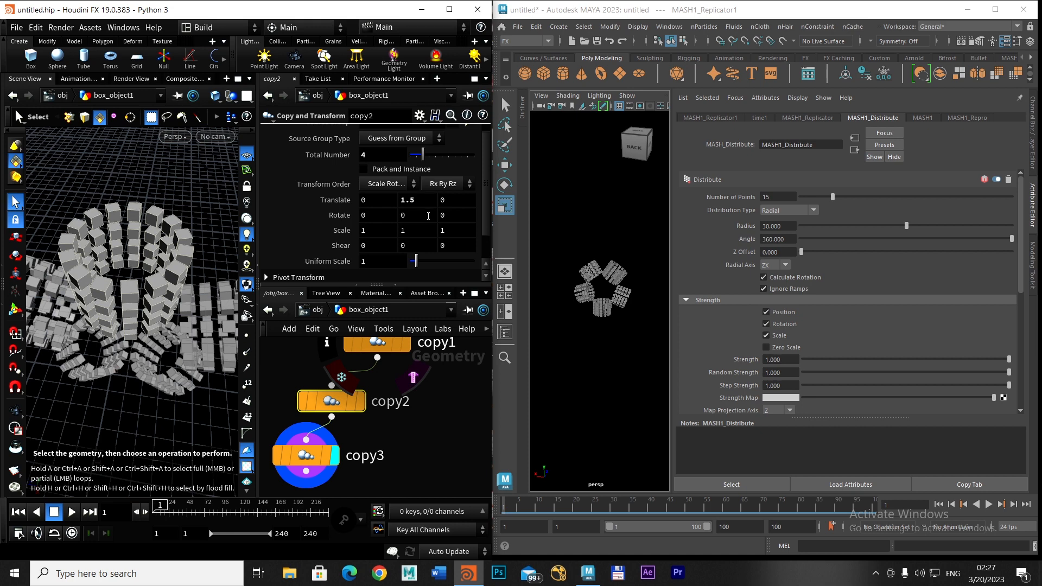
middle_click_drag(428, 388, 426, 417)
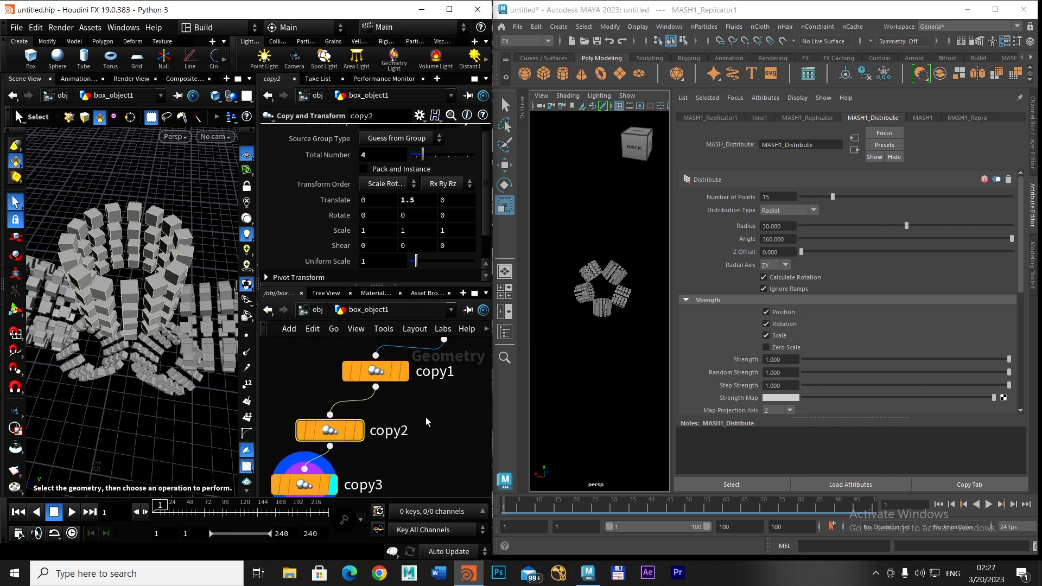
left_click(375, 373)
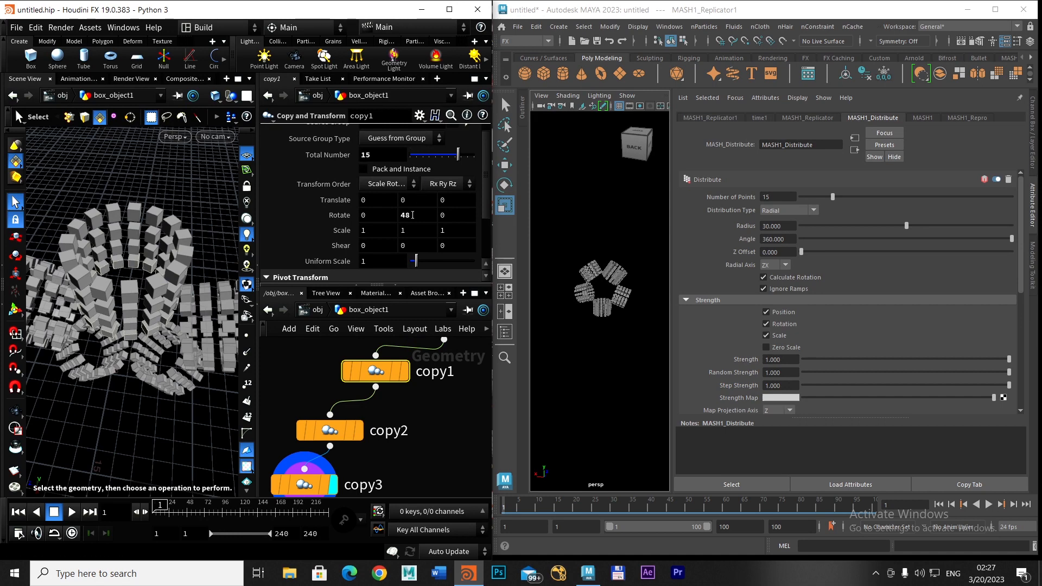
middle_click_drag(406, 215, 222, 212)
mouse_move(459, 154)
left_mouse_down()
mouse_move(427, 164)
mouse_move(451, 162)
left_mouse_up()
left_click_drag(228, 413, 198, 397, "alt")
key("ctrl+z")
key("ctrl+z")
key("ctrl+z")
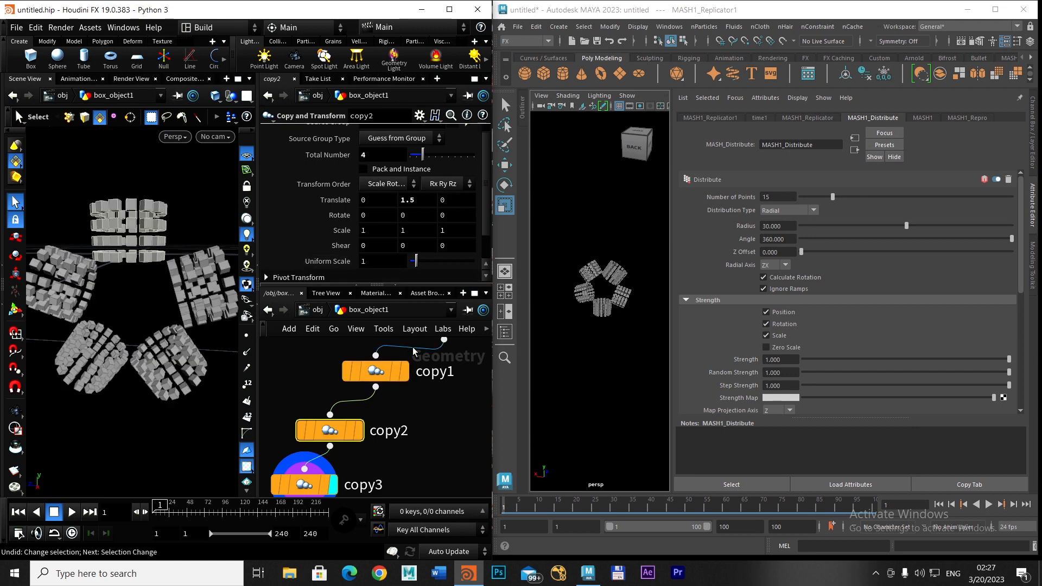
Add a Sphere node above Houdini's copy1 and connect it to copy1's input in place of box1.
middle_click_drag(444, 388, 376, 448)
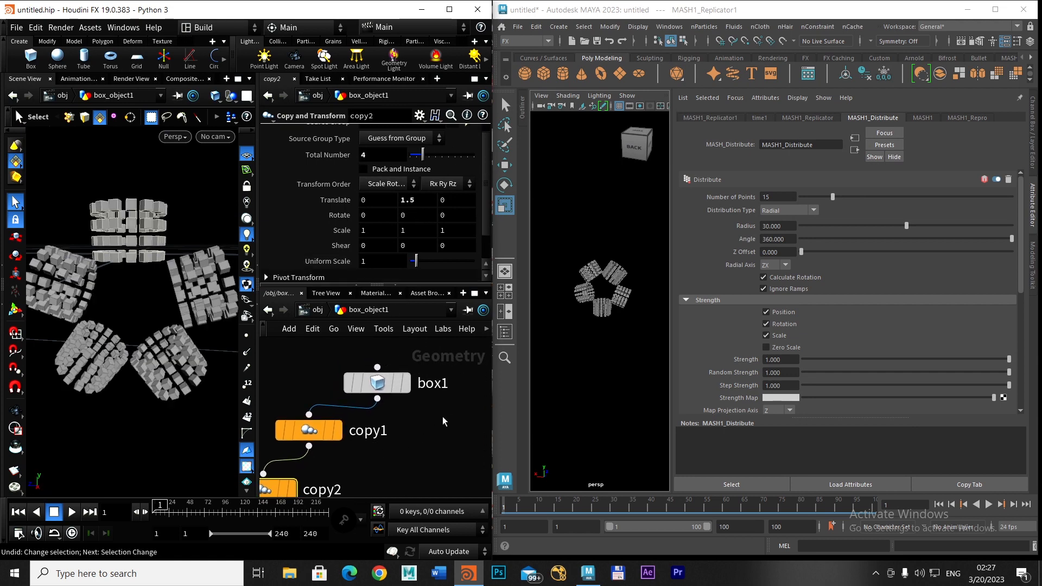
middle_click_drag(440, 418, 429, 439)
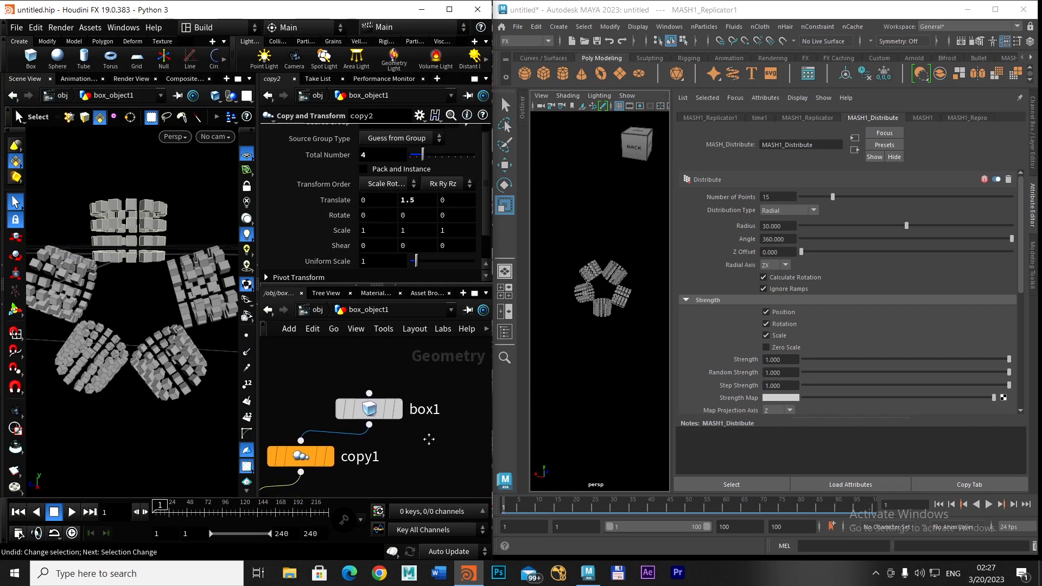
key("Tab")
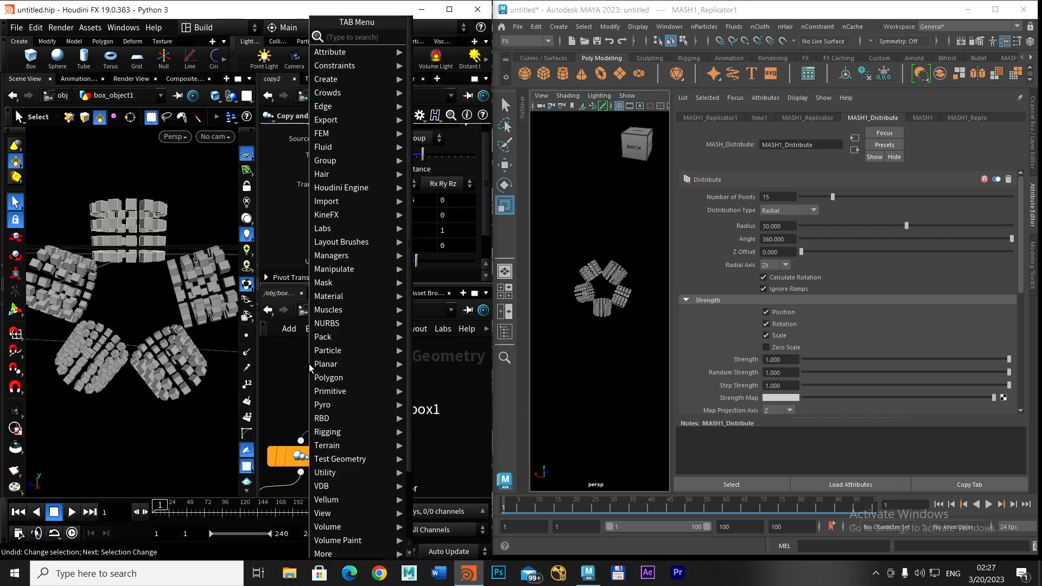
type("sph")
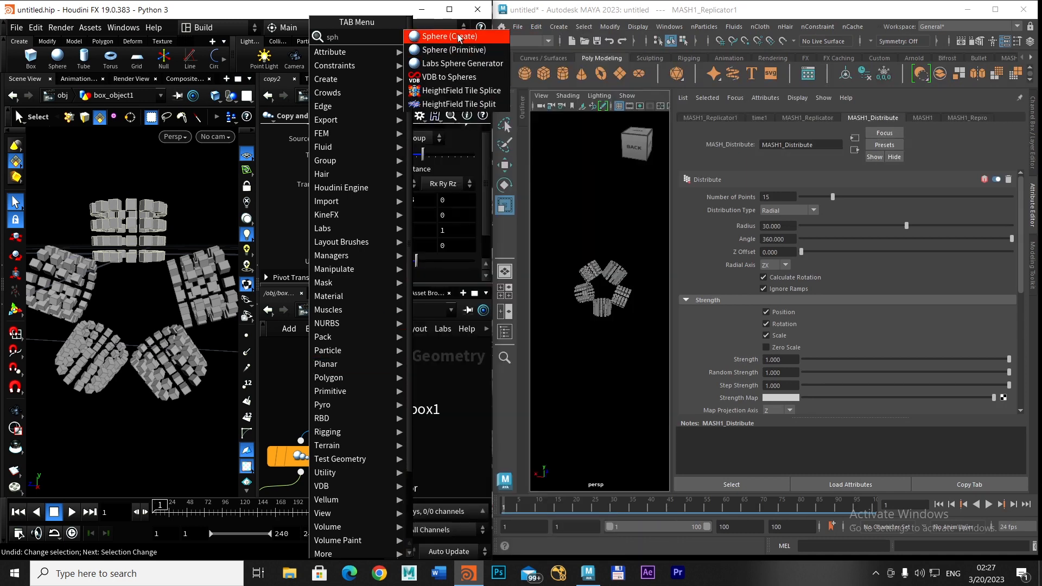
key("Return")
left_click(316, 373)
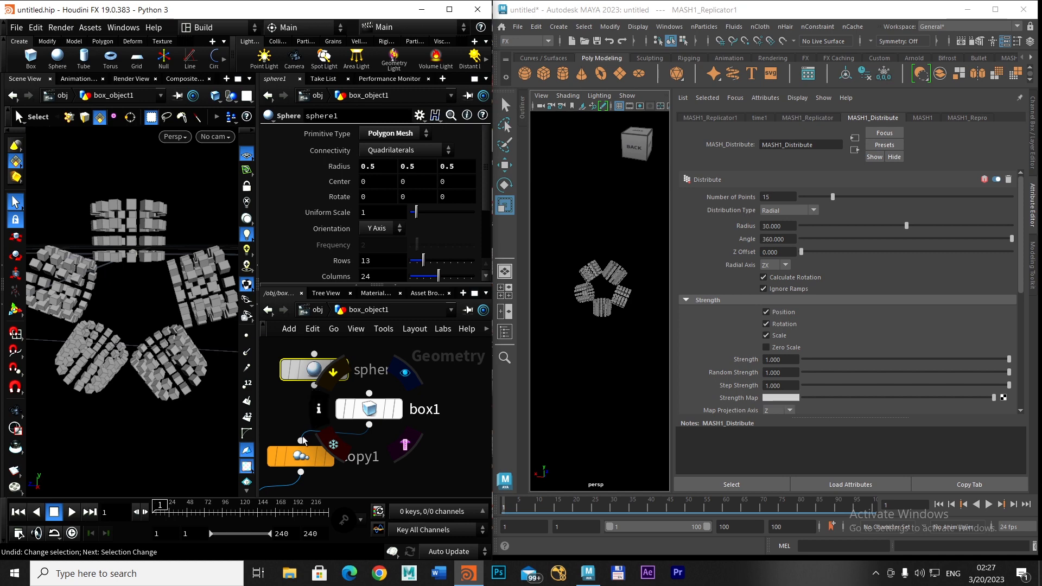
left_click_drag(315, 387, 301, 440)
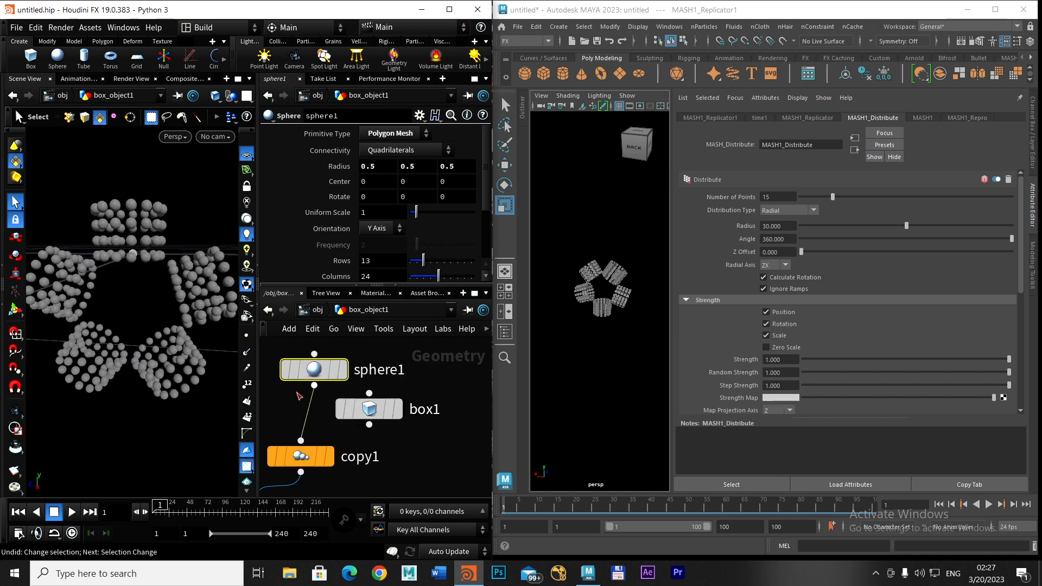
key("Escape")
mouse_move(147, 292)
left_mouse_down()
mouse_move(159, 319)
mouse_move(156, 284)
left_mouse_up()
scroll(135, 293, "down", 3)
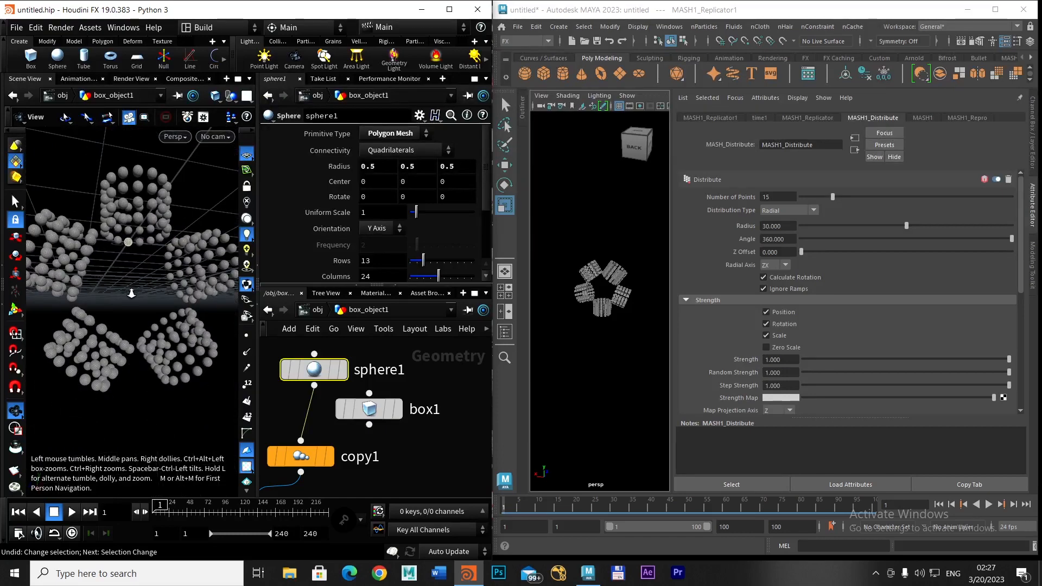
key("s")
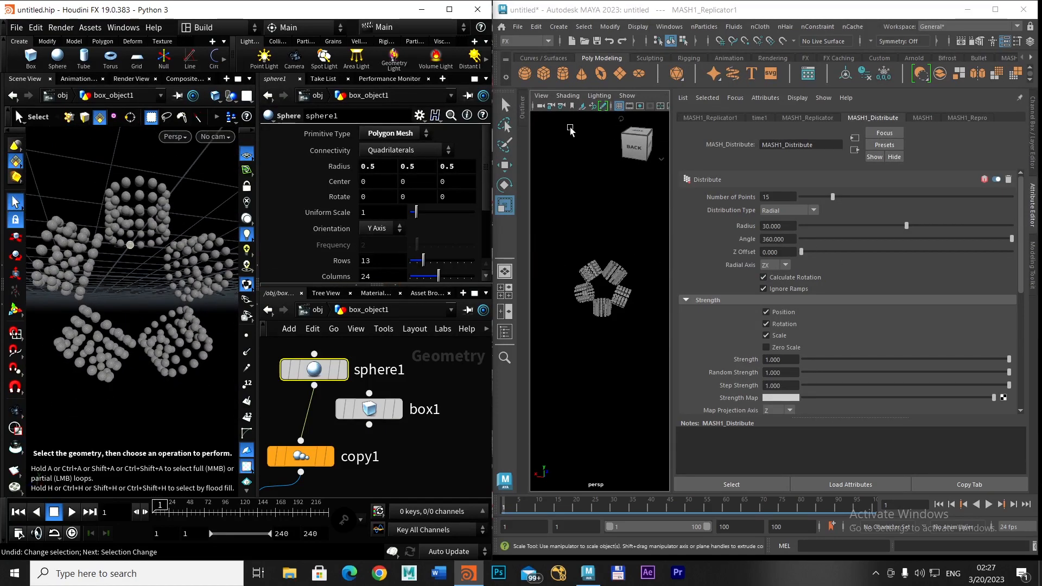
Switch to Maya and create a polygon sphere, keeping the Outliner open.
left_click(525, 112)
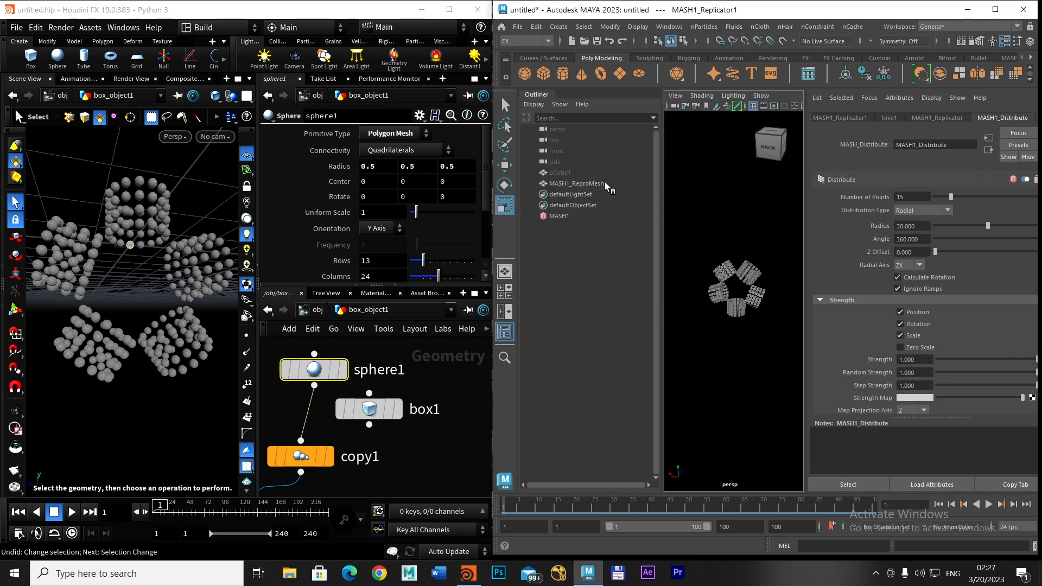
left_click(524, 73)
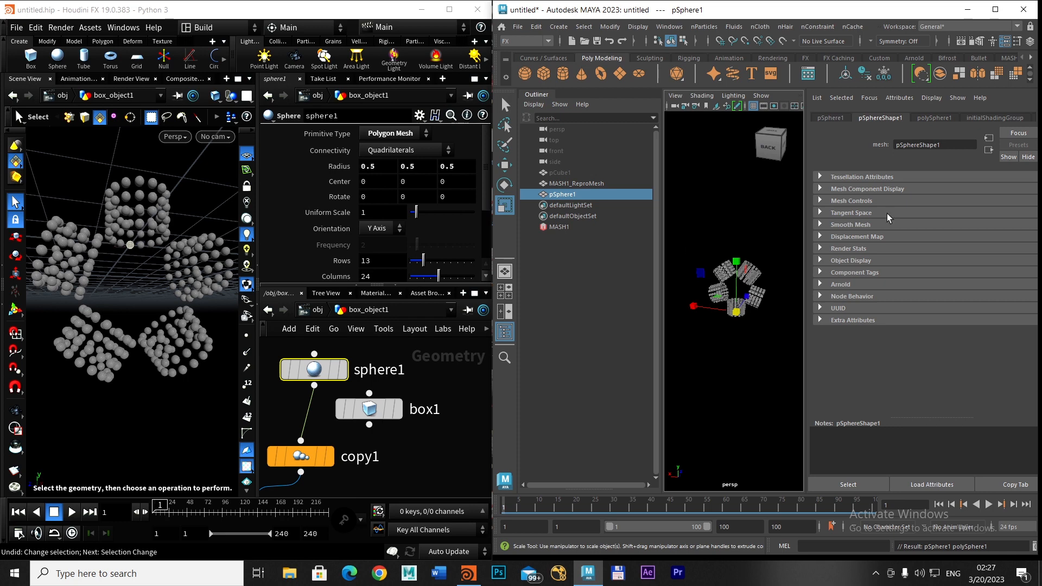
left_click(537, 94)
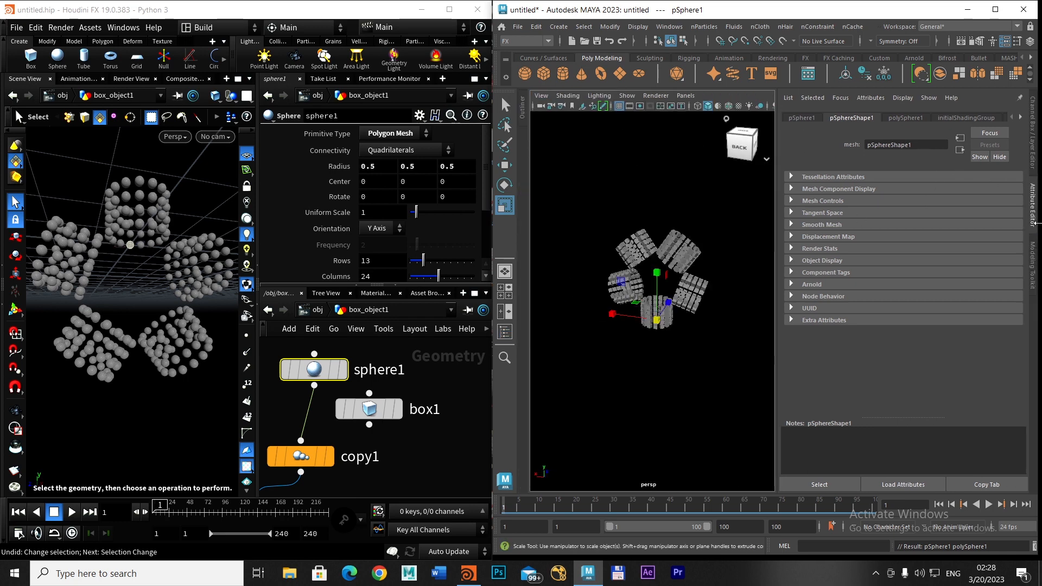
left_click(524, 110)
Maximize Maya and add pSphere1 to the MASH1_Repro objects list as object 0, ahead of pCube1.
left_click(559, 227)
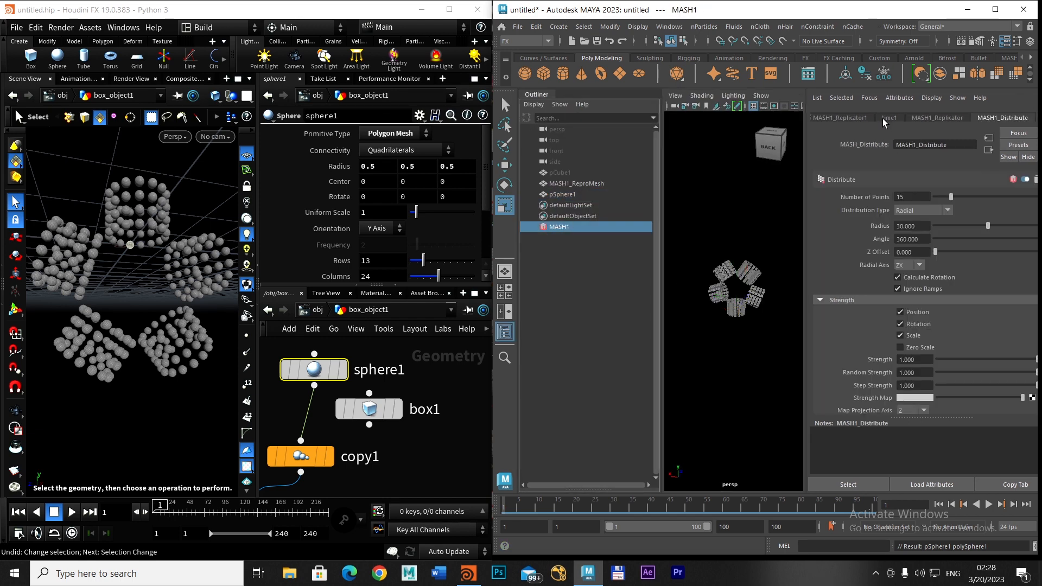
left_click(1002, 9)
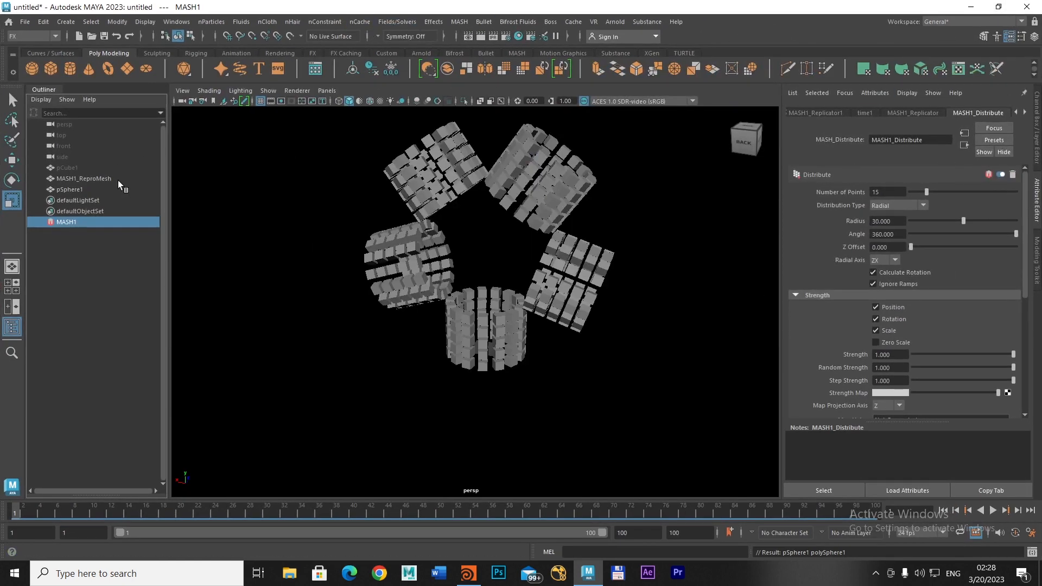
left_click(95, 181)
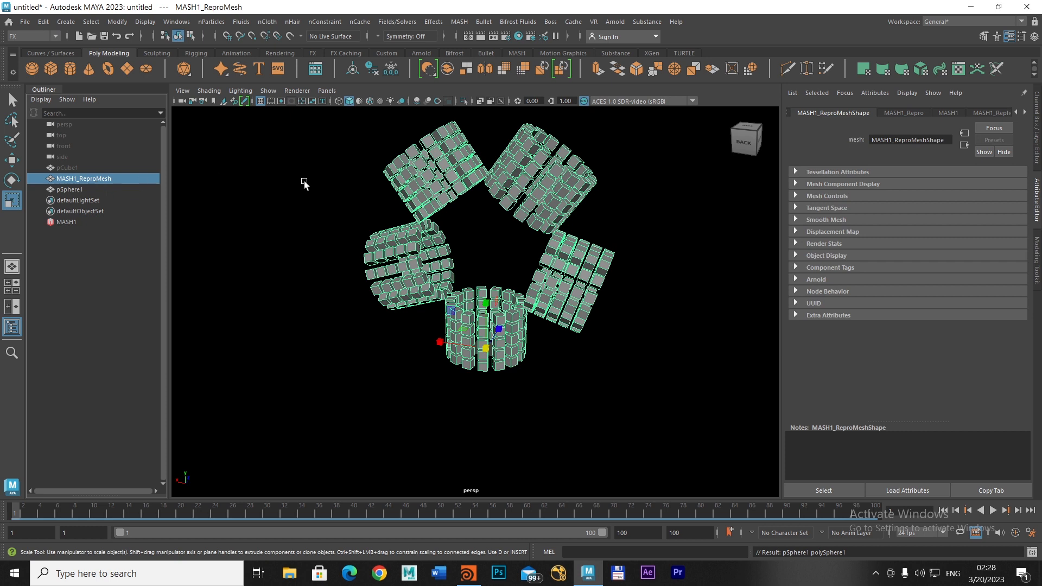
left_click(999, 114)
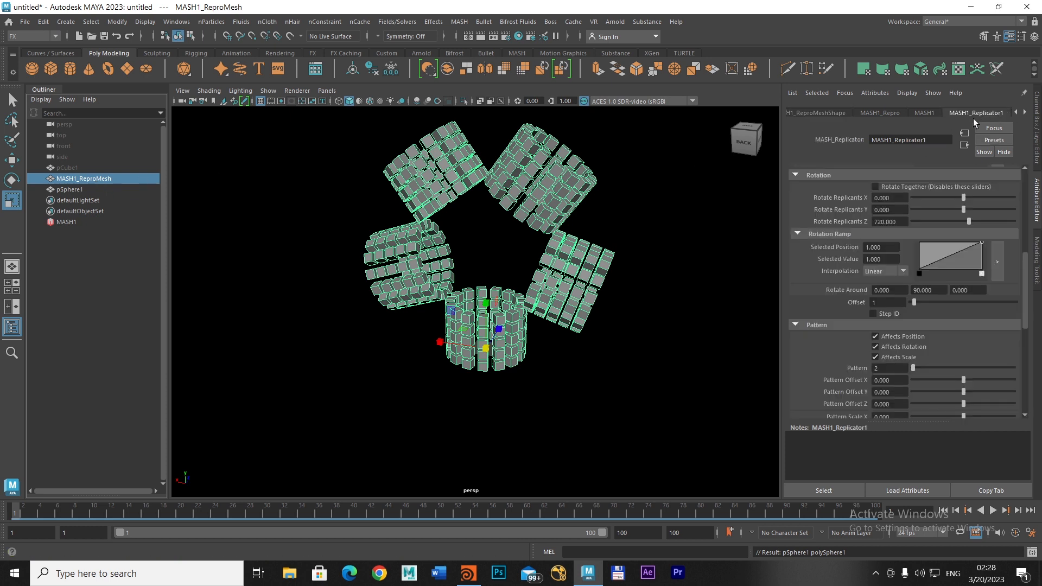
left_click(890, 114)
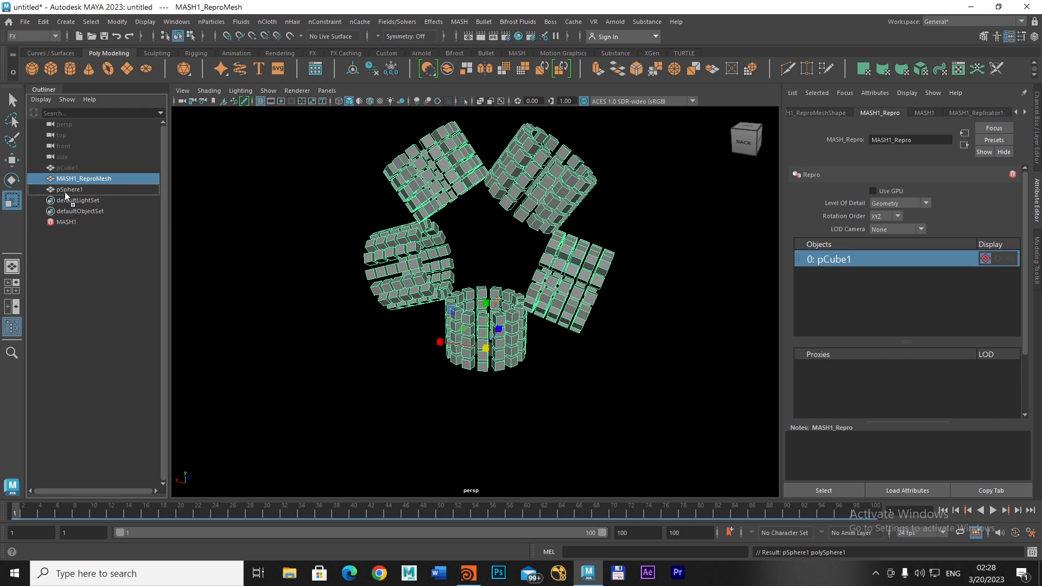
left_click_drag(726, 305, 846, 251)
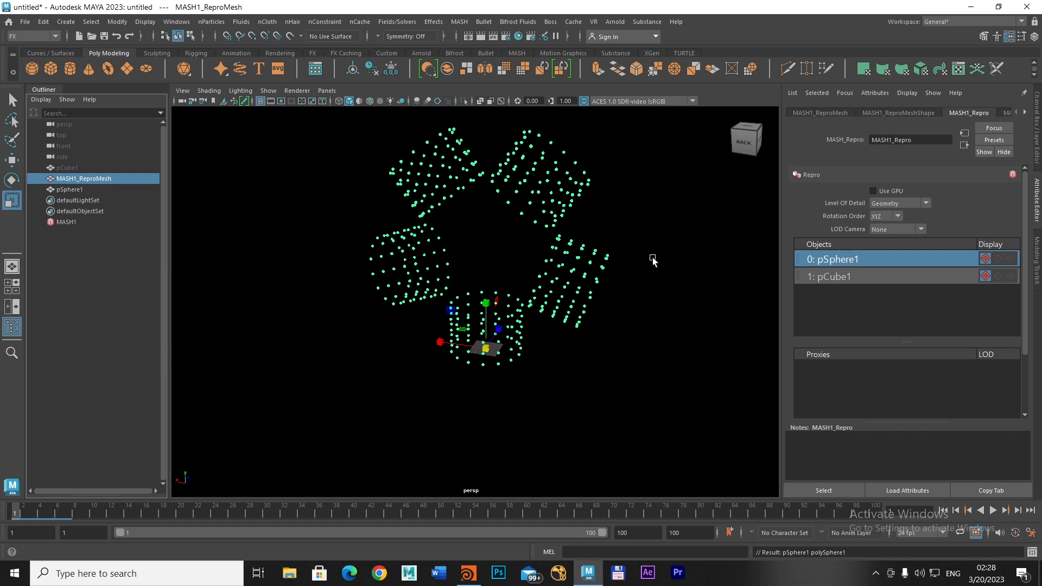
Scale pSphere1 up uniformly to enlarge the replicated spheres, and restore the side-by-side layout with the Attribute Editor and Outliner closed.
left_click(69, 190)
left_click_drag(488, 349, 497, 348)
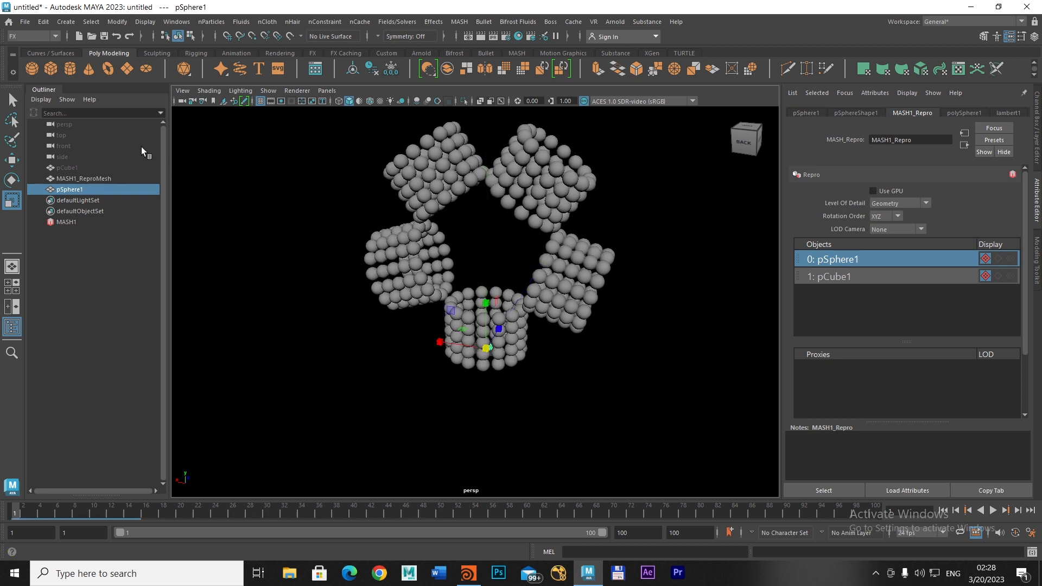
left_click(1037, 199)
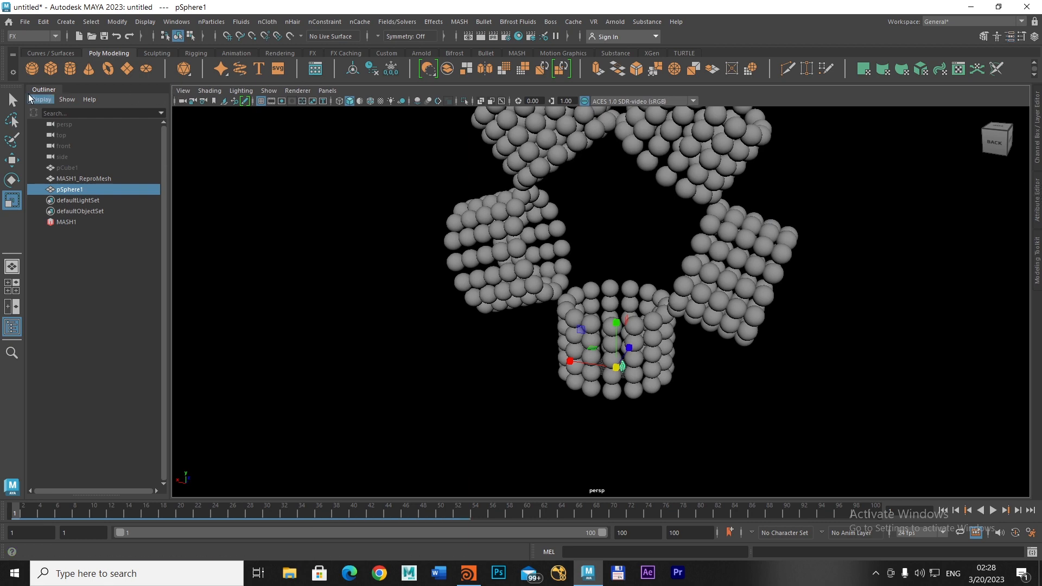
left_click(47, 87)
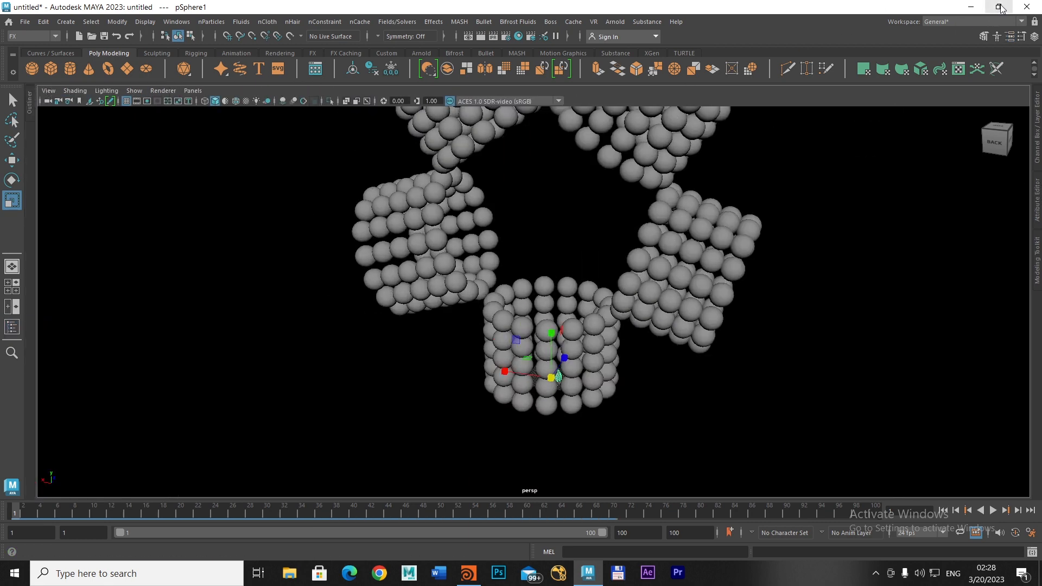
left_click(1001, 8)
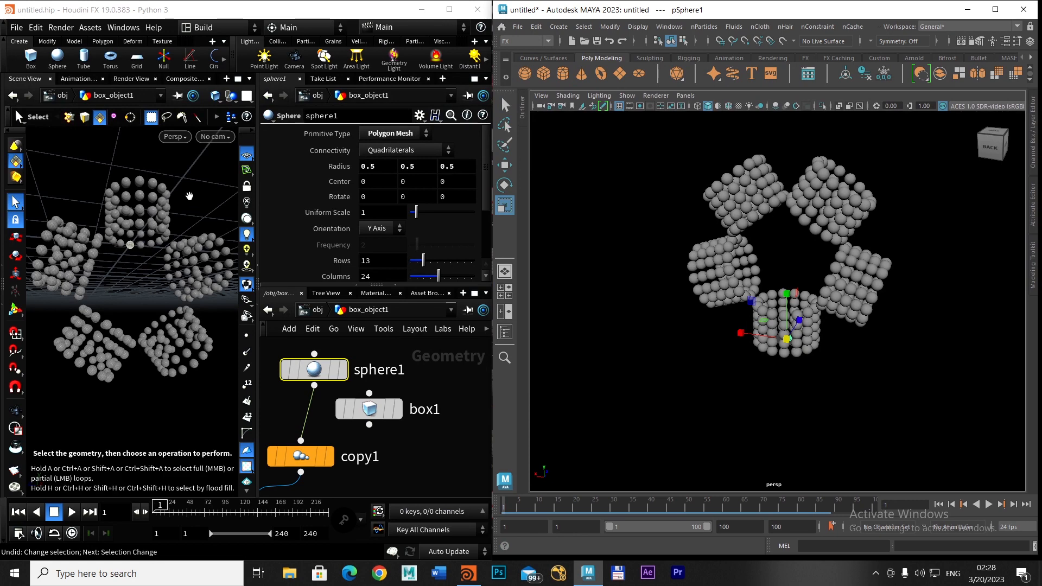
Compare the Houdini and Maya sphere rings from several angles.
left_click_drag(189, 196, 202, 234, "alt")
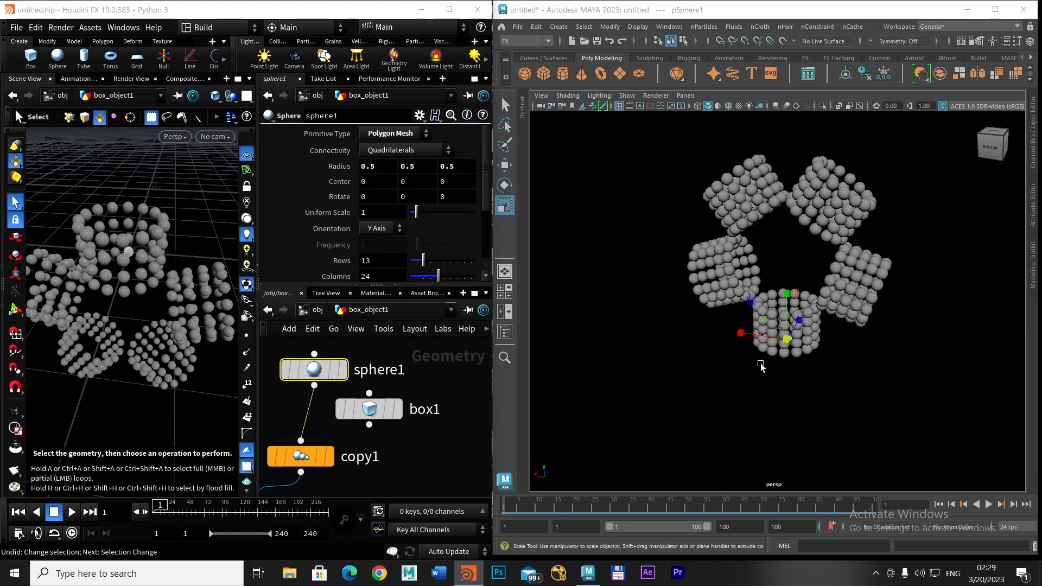
middle_click_drag(759, 370, 729, 411, "alt")
left_click_drag(805, 408, 845, 384, "alt")
middle_click_drag(806, 414, 808, 362, "alt")
right_click_drag(807, 362, 842, 356, "alt")
middle_click_drag(833, 352, 835, 383, "alt")
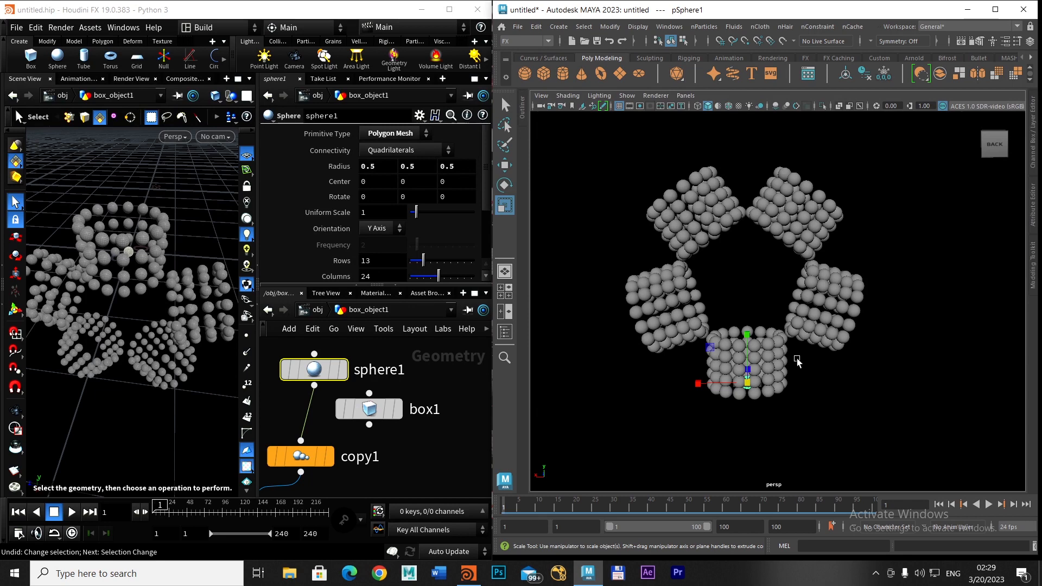
right_click_drag(801, 362, 854, 359, "alt")
left_click_drag(854, 360, 815, 378, "alt")
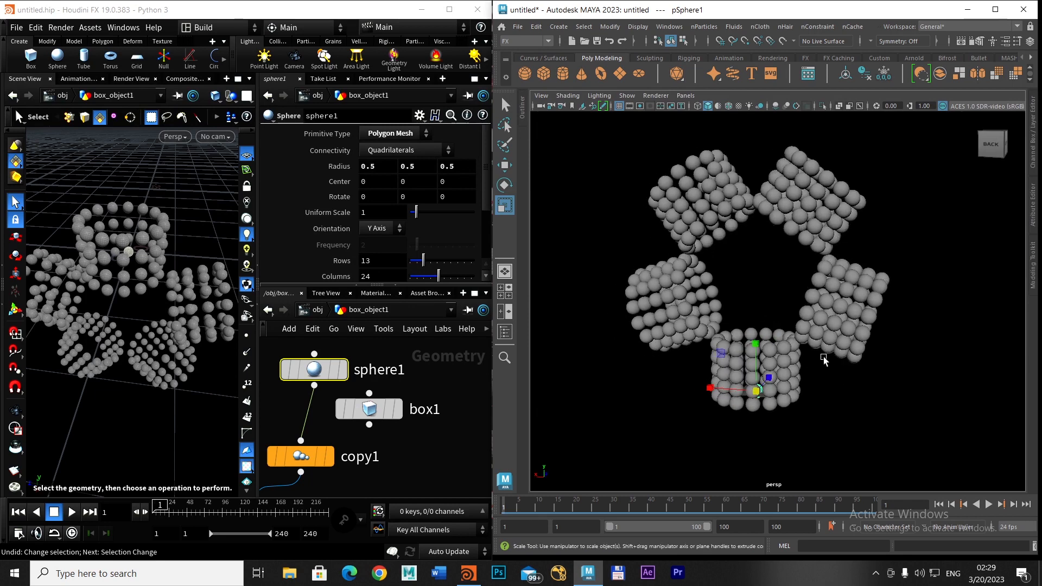
Set the Uniform Scale of Houdini's sphere1 node to 1.31 to enlarge the copied spheres.
left_click(140, 296)
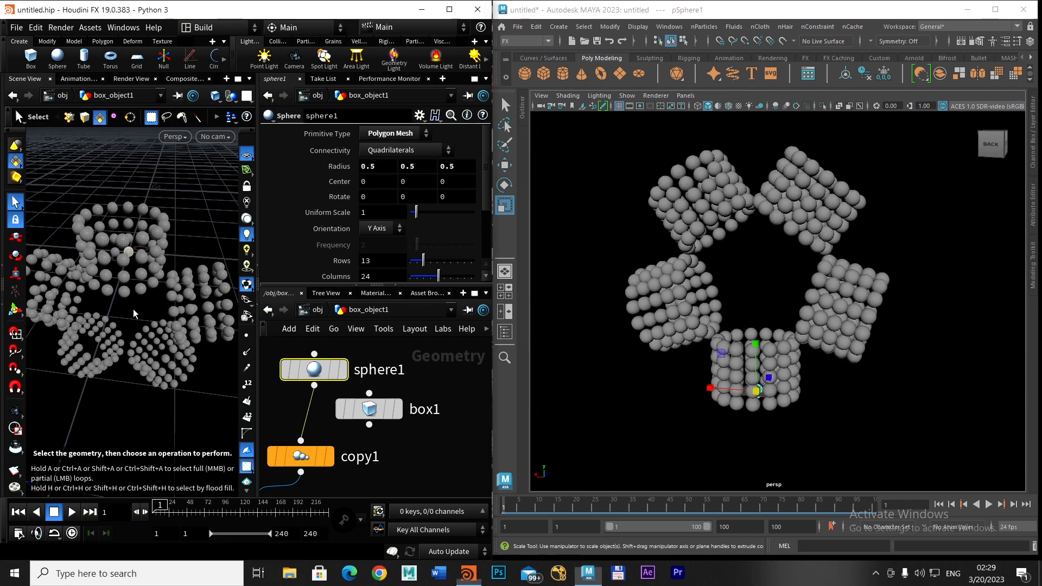
mouse_move(139, 311)
left_mouse_down("alt")
mouse_move(156, 287)
mouse_move(140, 293)
left_mouse_up("alt")
key("s")
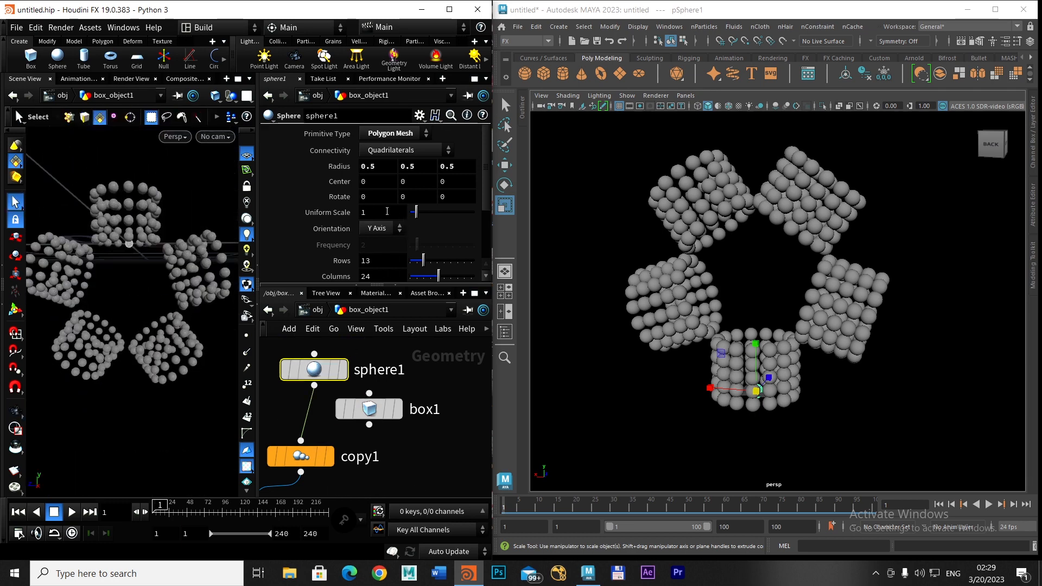
middle_click_drag(386, 212, 574, 221)
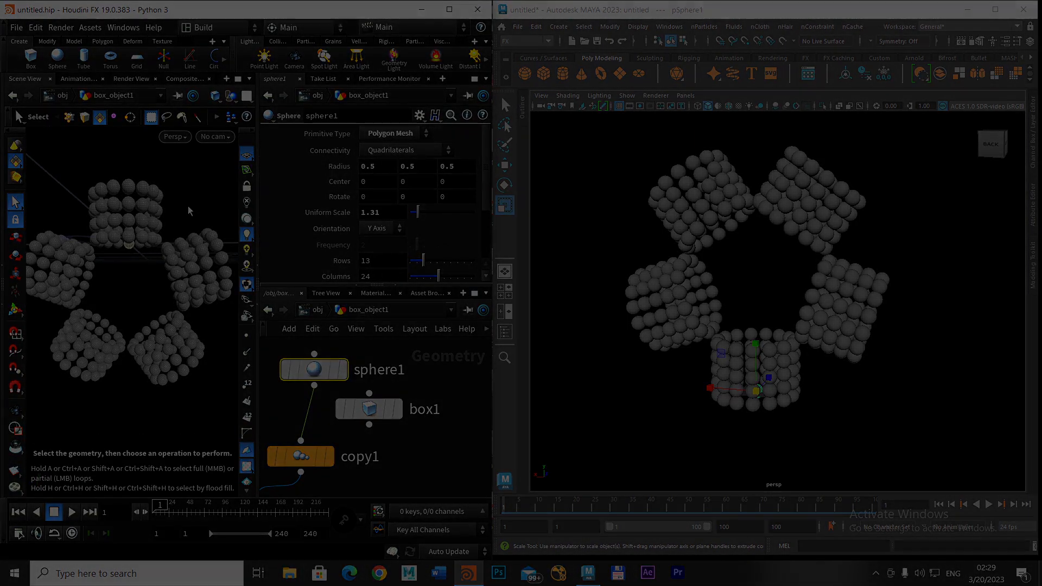
left_click_drag(190, 209, 197, 238, "alt")
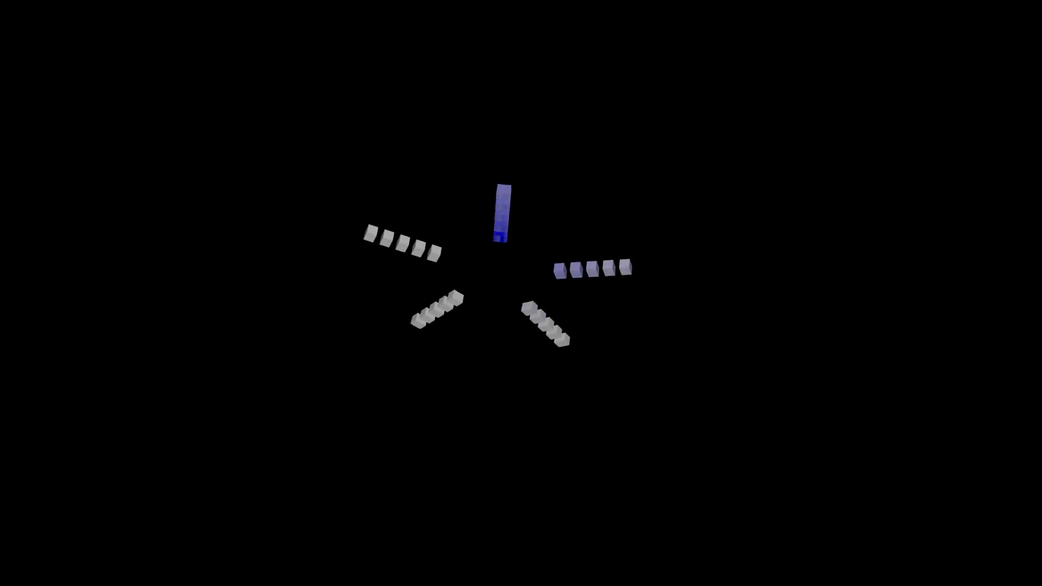